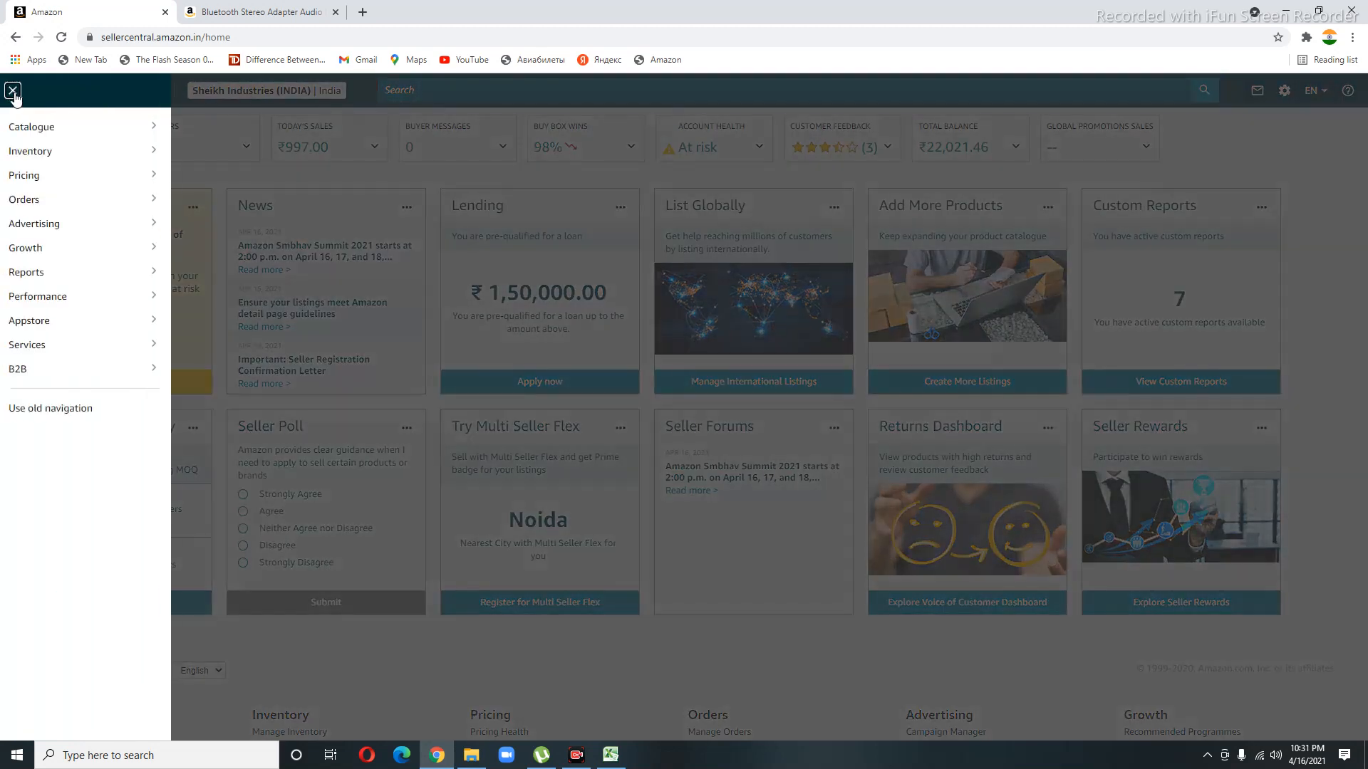
Start adding a catalogue product that is not sold on Amazon.
{"action": "mouse_move", "coordinate": [31, 158]}
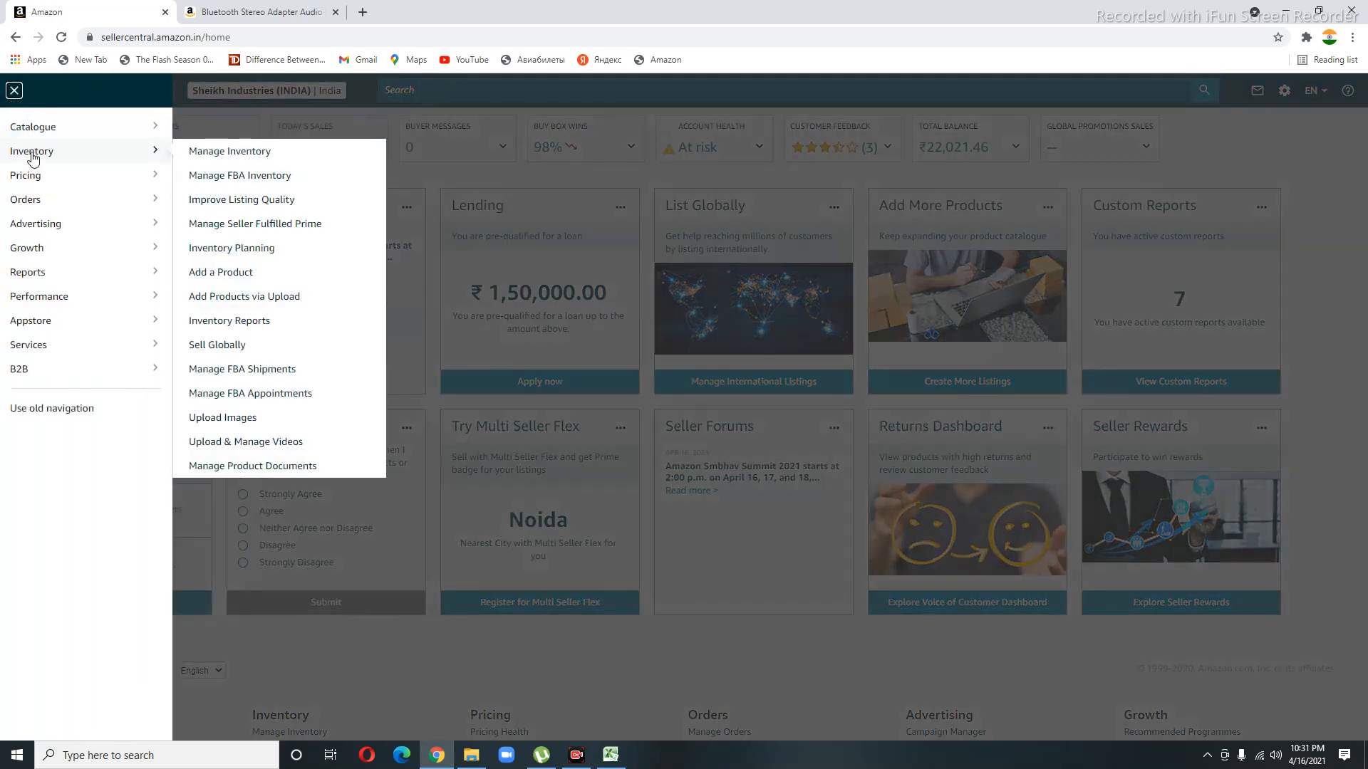
{"action": "mouse_move", "coordinate": [135, 130]}
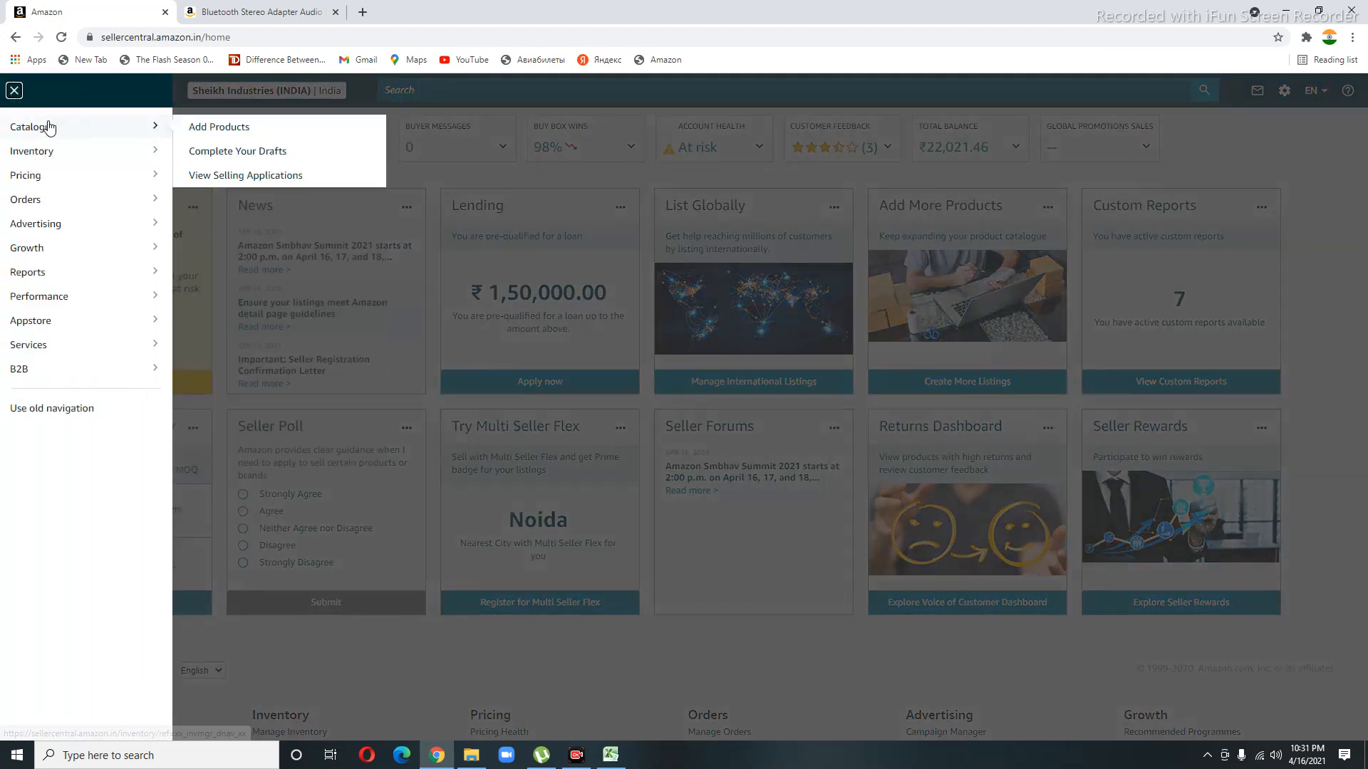
{"action": "left_click", "coordinate": [219, 132]}
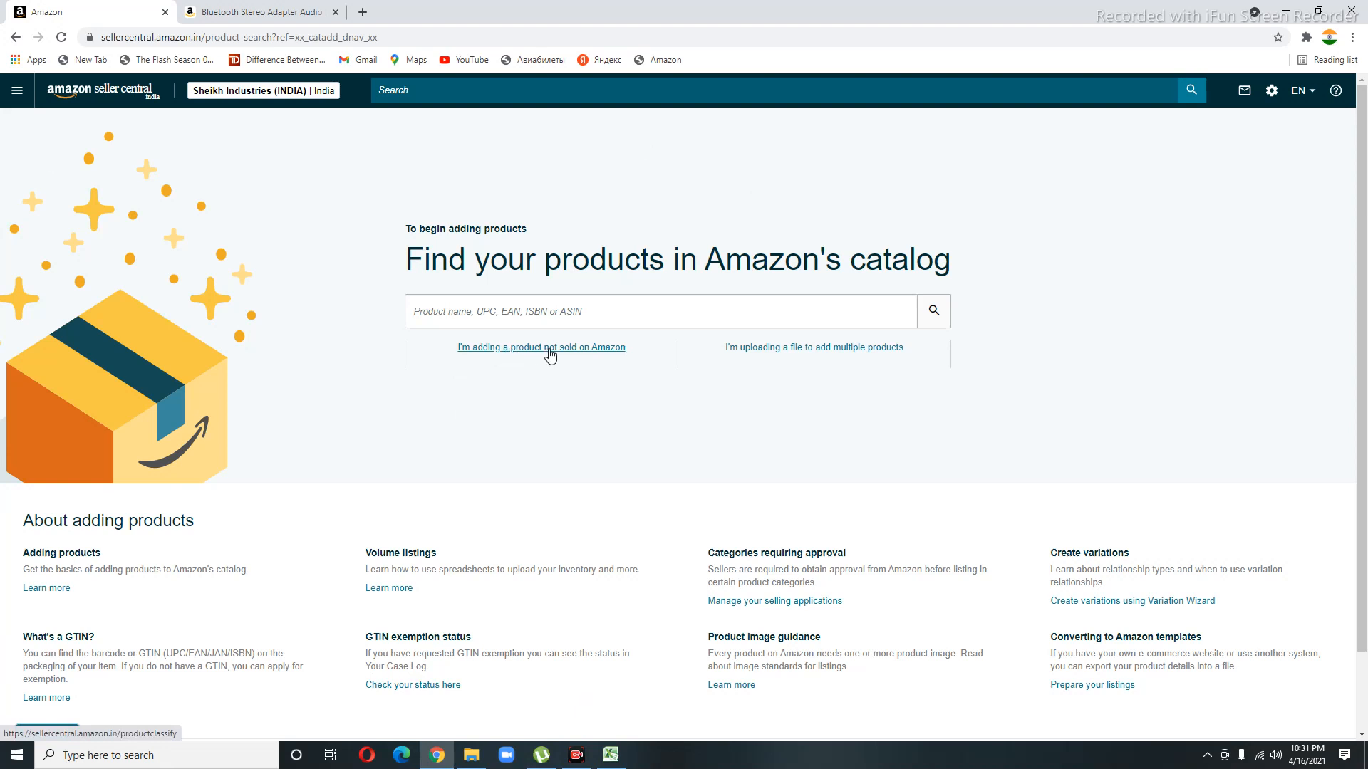
{"action": "left_click", "coordinate": [583, 356]}
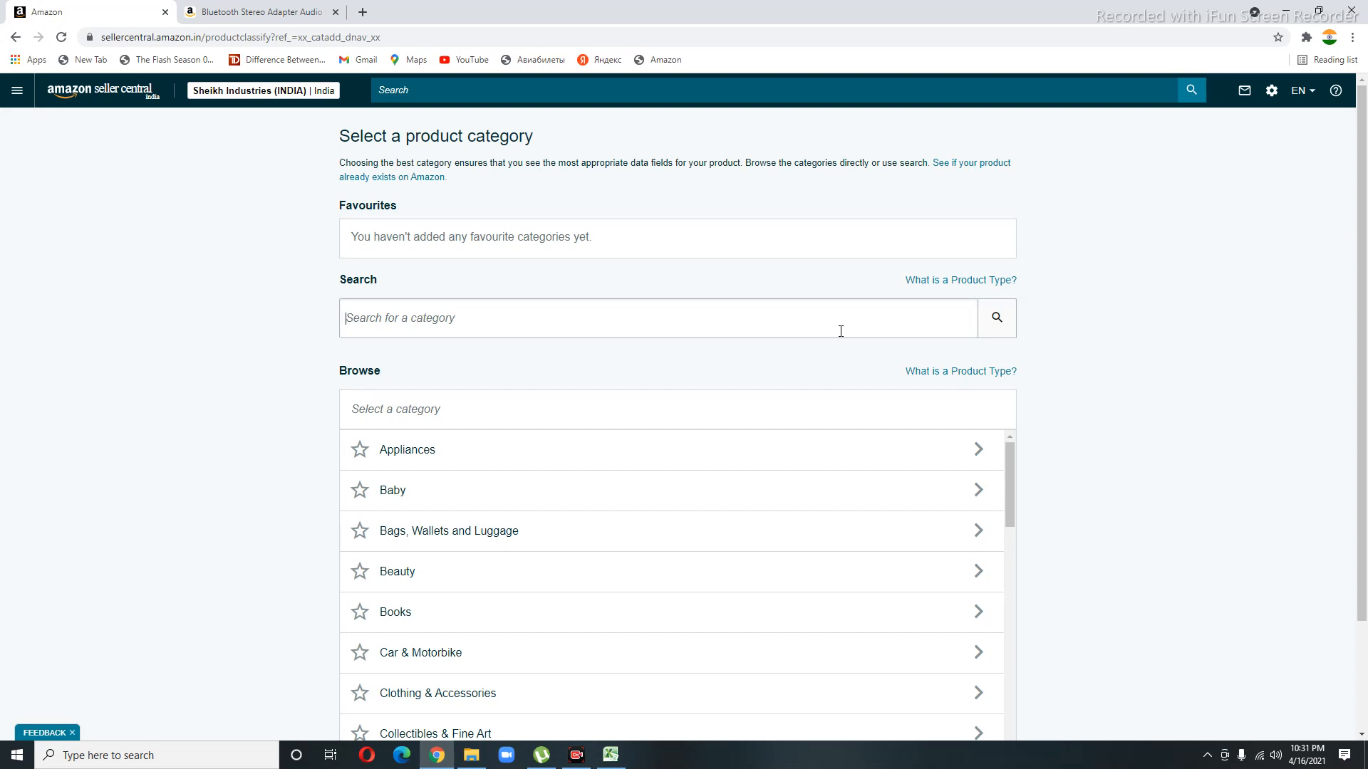
Search the product categories for "bluetooth wireless receiver" and select the car electronics category Electronics > Accessories > Car & Vehicle Electronics Accessories > Audio & Video Accessories > Bluetooth Kits.
{"action": "type", "text": "bluetooth wireless receiver"}
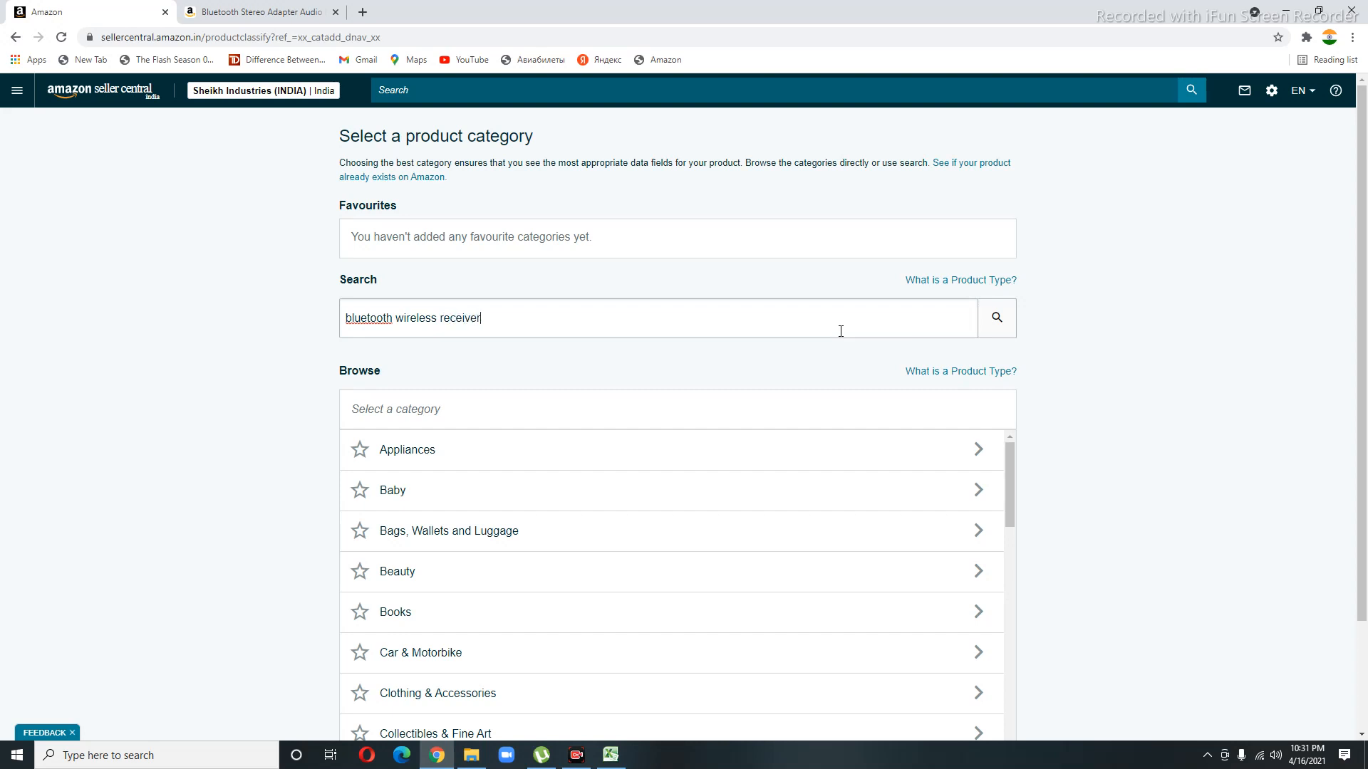
{"action": "key", "text": "Return"}
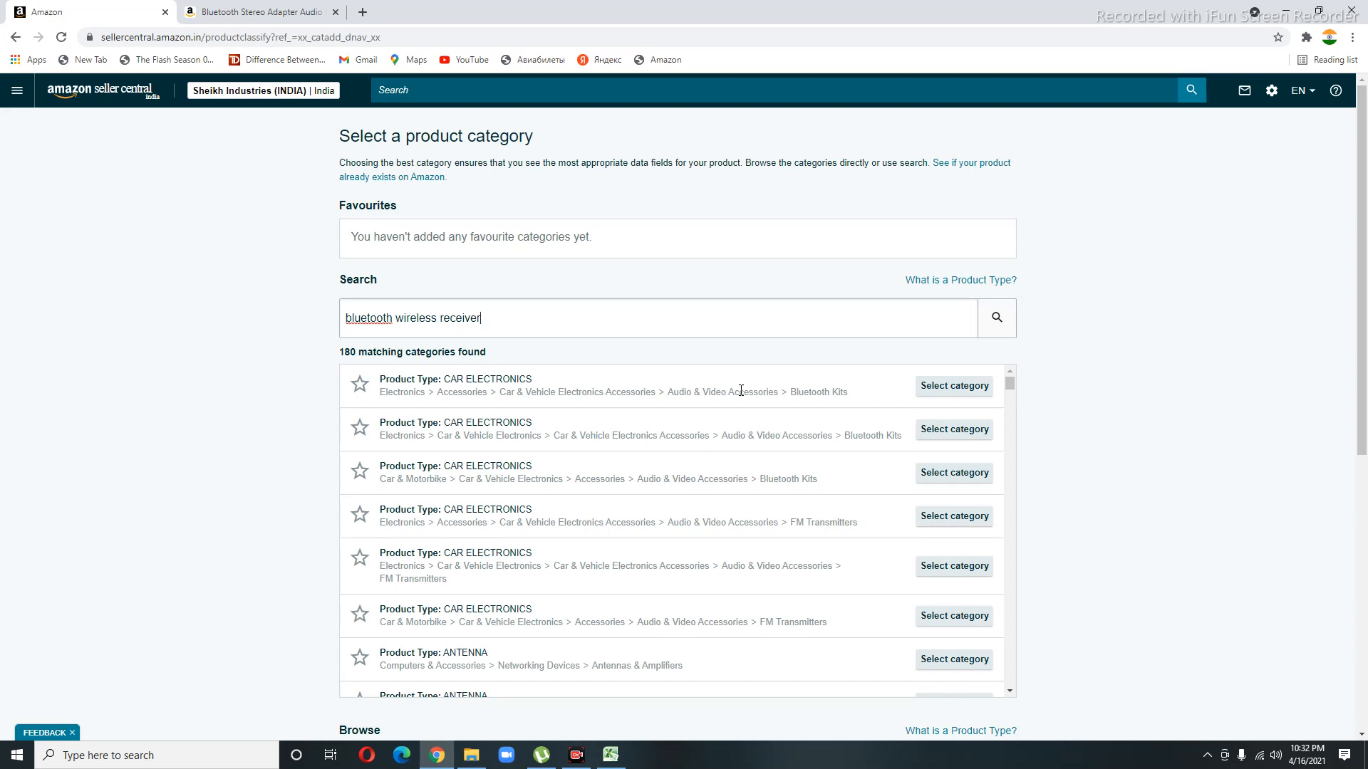
{"action": "left_click", "coordinate": [942, 392]}
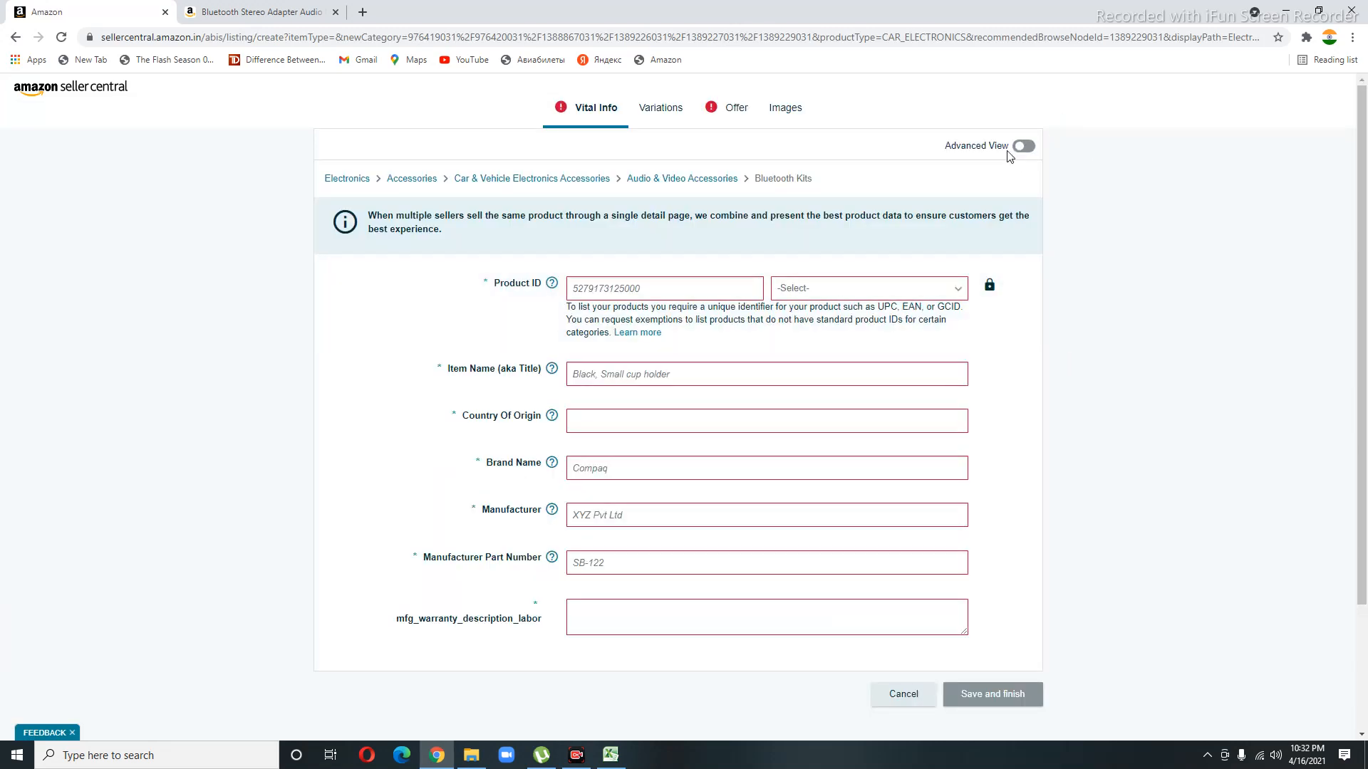
Turn on Advanced View for the new listing and review the Vital Info fields.
{"action": "left_click", "coordinate": [1026, 147]}
{"action": "scroll", "coordinate": [1076, 404], "scroll_direction": "down", "scroll_amount": 2}
{"action": "scroll", "coordinate": [1076, 404], "scroll_direction": "up", "scroll_amount": 3}
{"action": "scroll", "coordinate": [1243, 367], "scroll_direction": "down", "scroll_amount": 2}
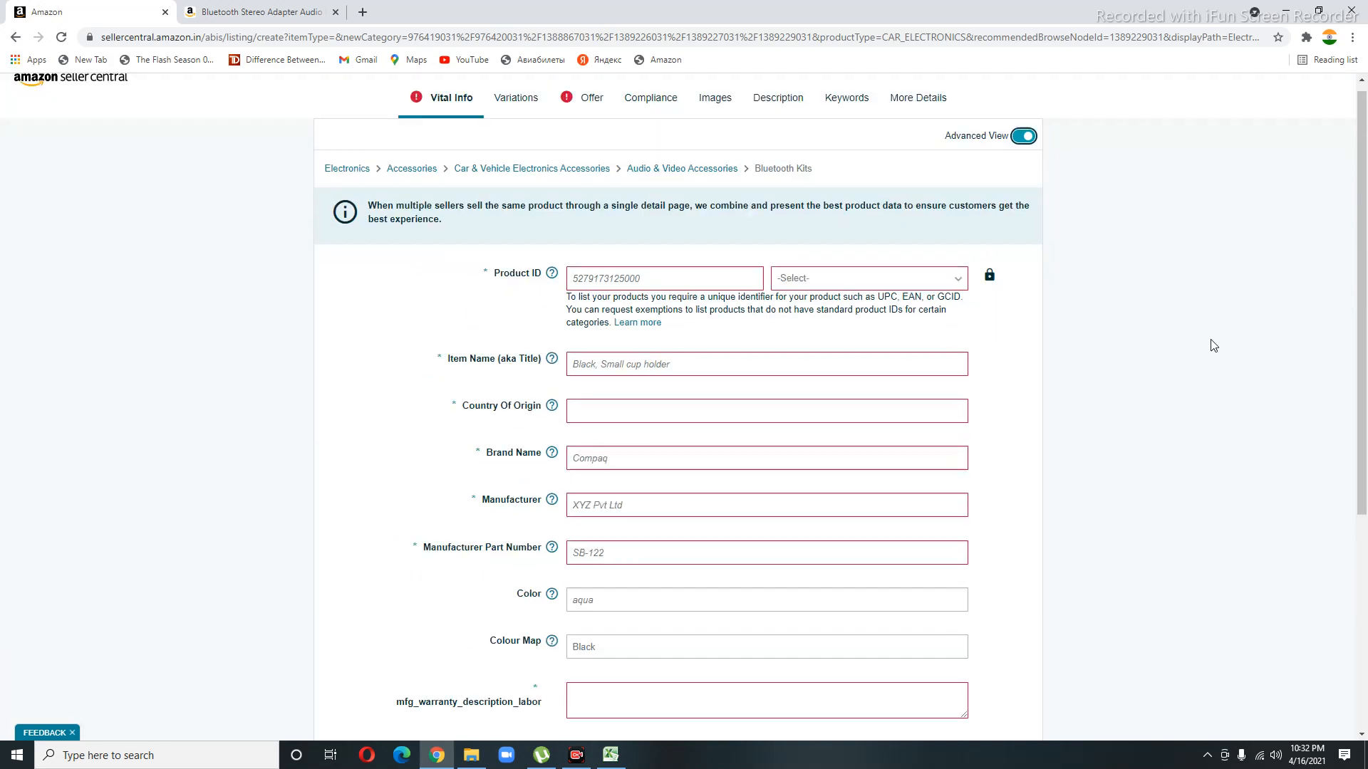
{"action": "scroll", "coordinate": [1213, 346], "scroll_direction": "up", "scroll_amount": 1}
{"action": "scroll", "coordinate": [1075, 516], "scroll_direction": "down", "scroll_amount": 3}
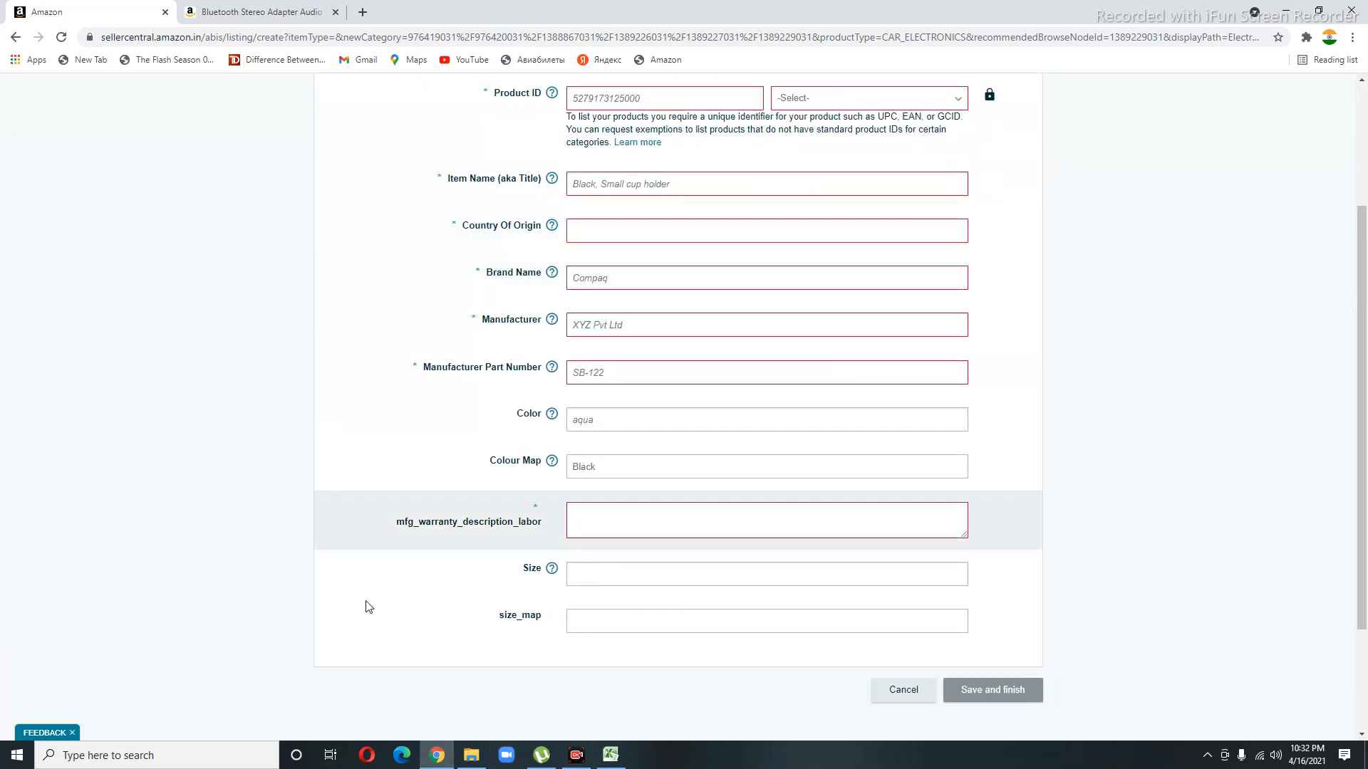
{"action": "scroll", "coordinate": [806, 424], "scroll_direction": "up", "scroll_amount": 3}
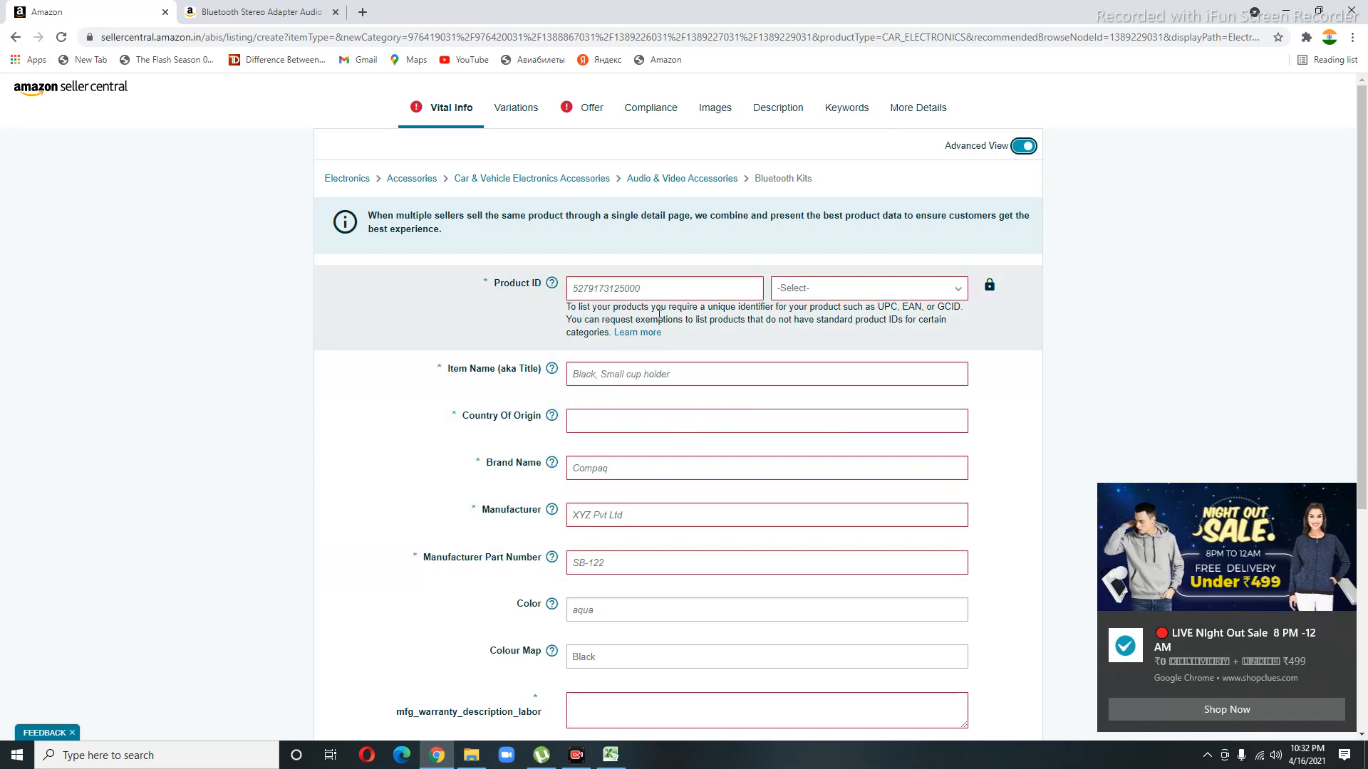
Dismiss the shopping notification and set the Product ID type to UPC.
{"action": "left_click", "coordinate": [1342, 627]}
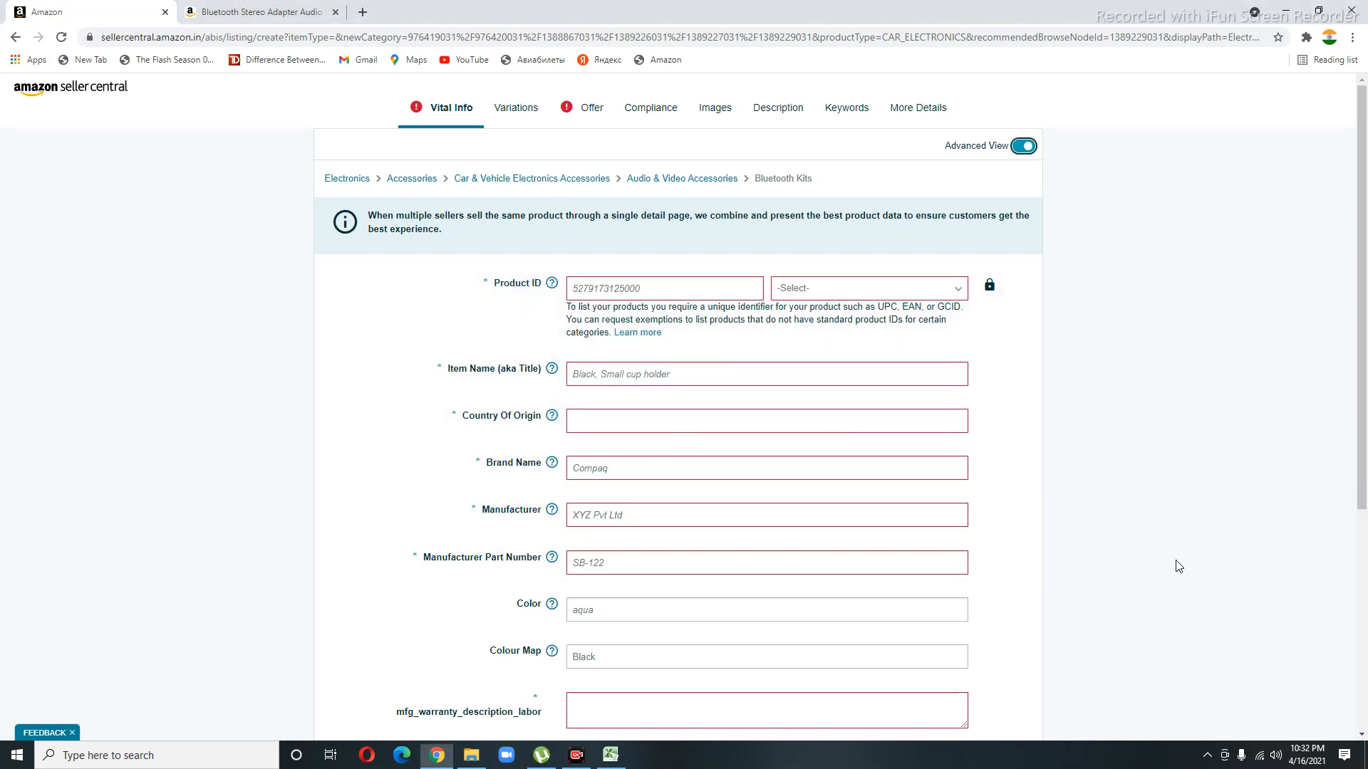
{"action": "left_click", "coordinate": [854, 294]}
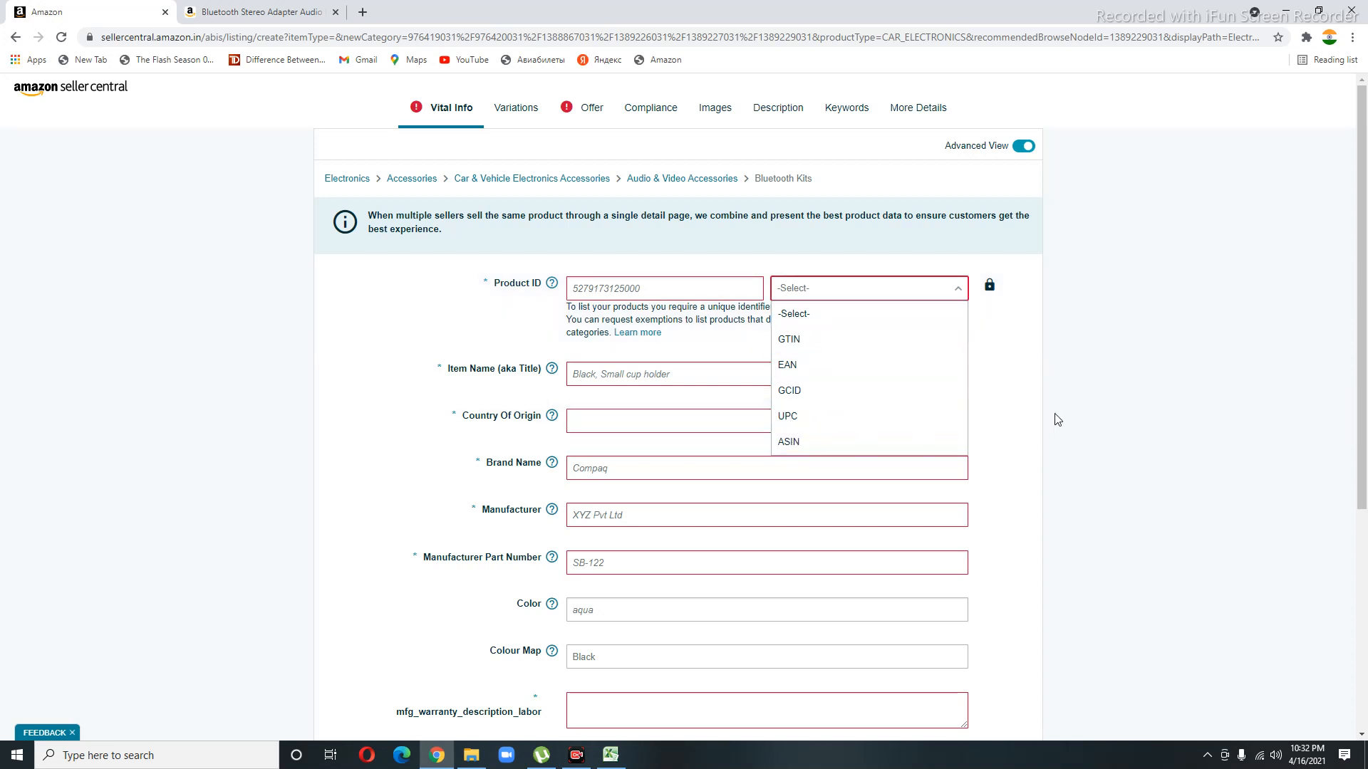
{"action": "left_click", "coordinate": [863, 420]}
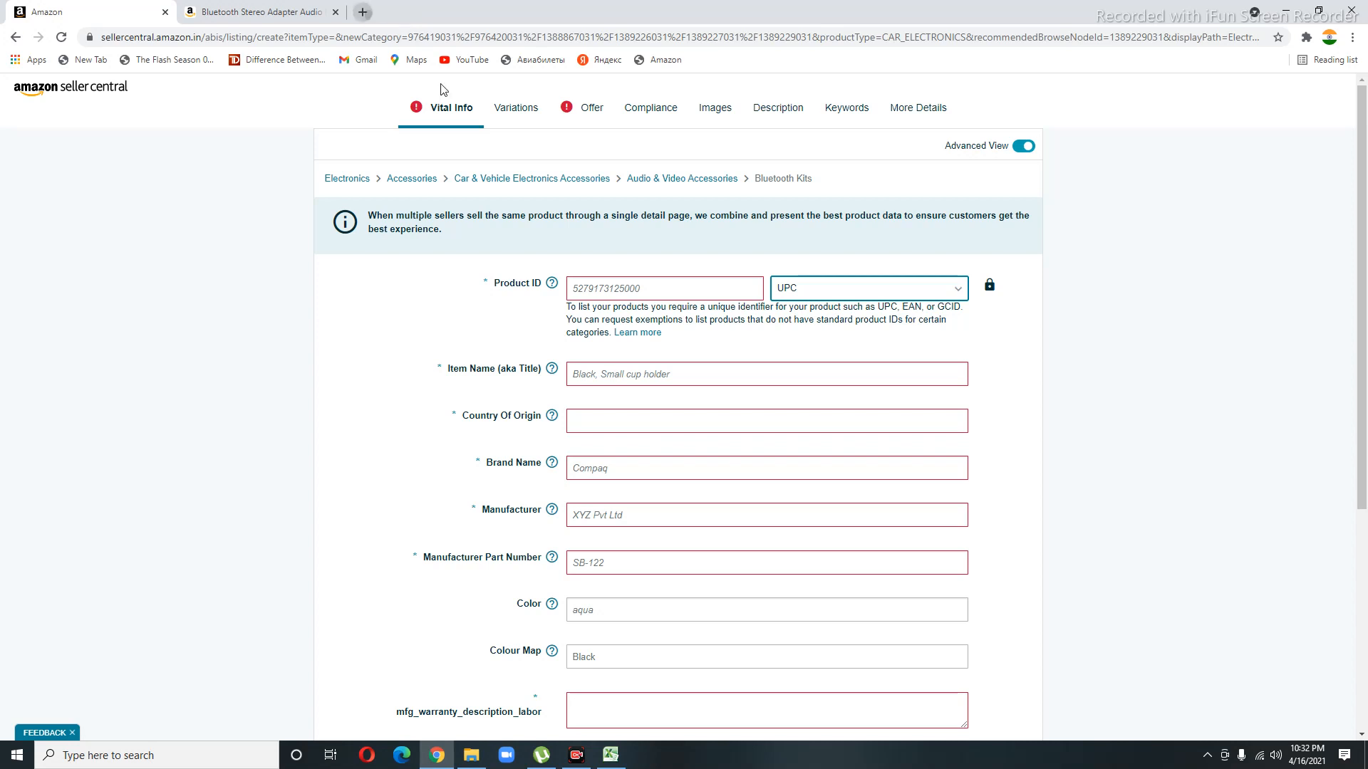
Search Google for amazon.in in a new browser tab and open the Amazon Business site.
{"action": "left_click", "coordinate": [363, 12]}
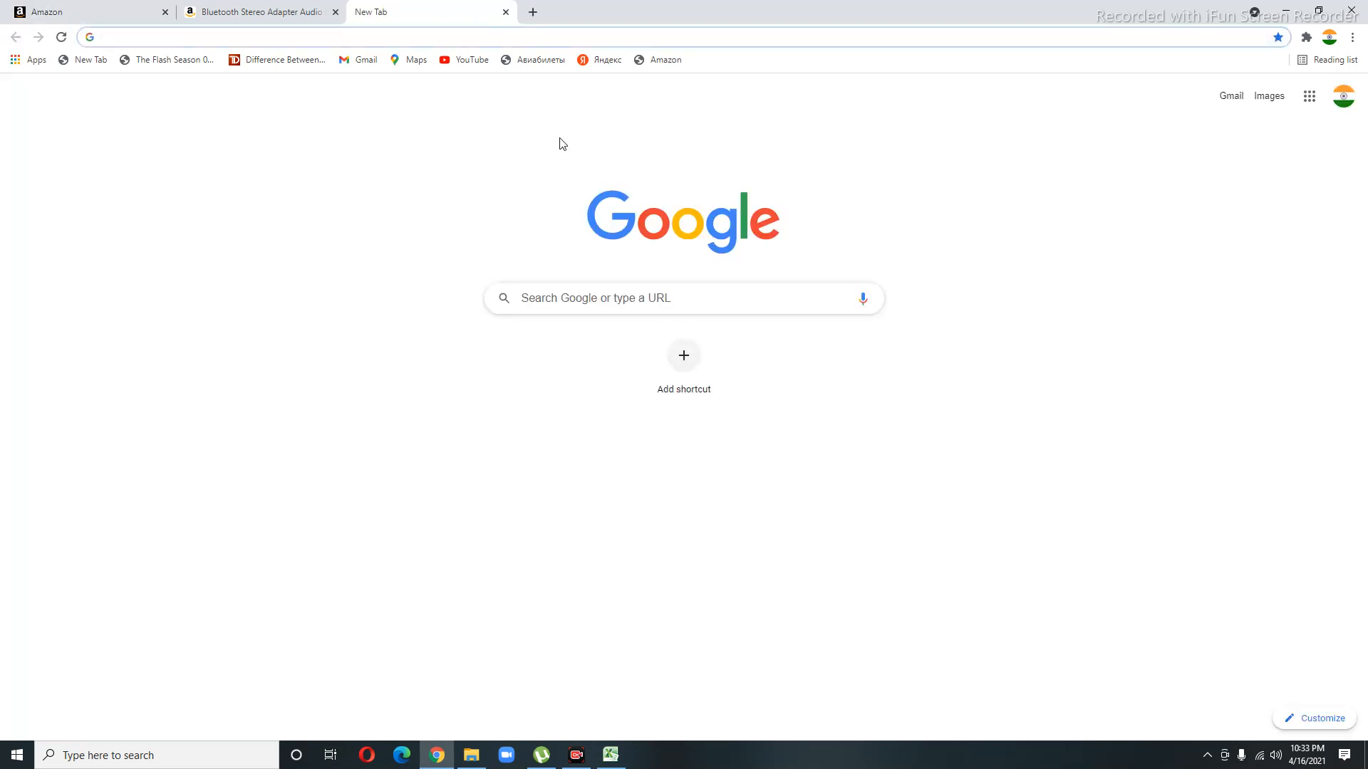
{"action": "type", "text": "amazon"}
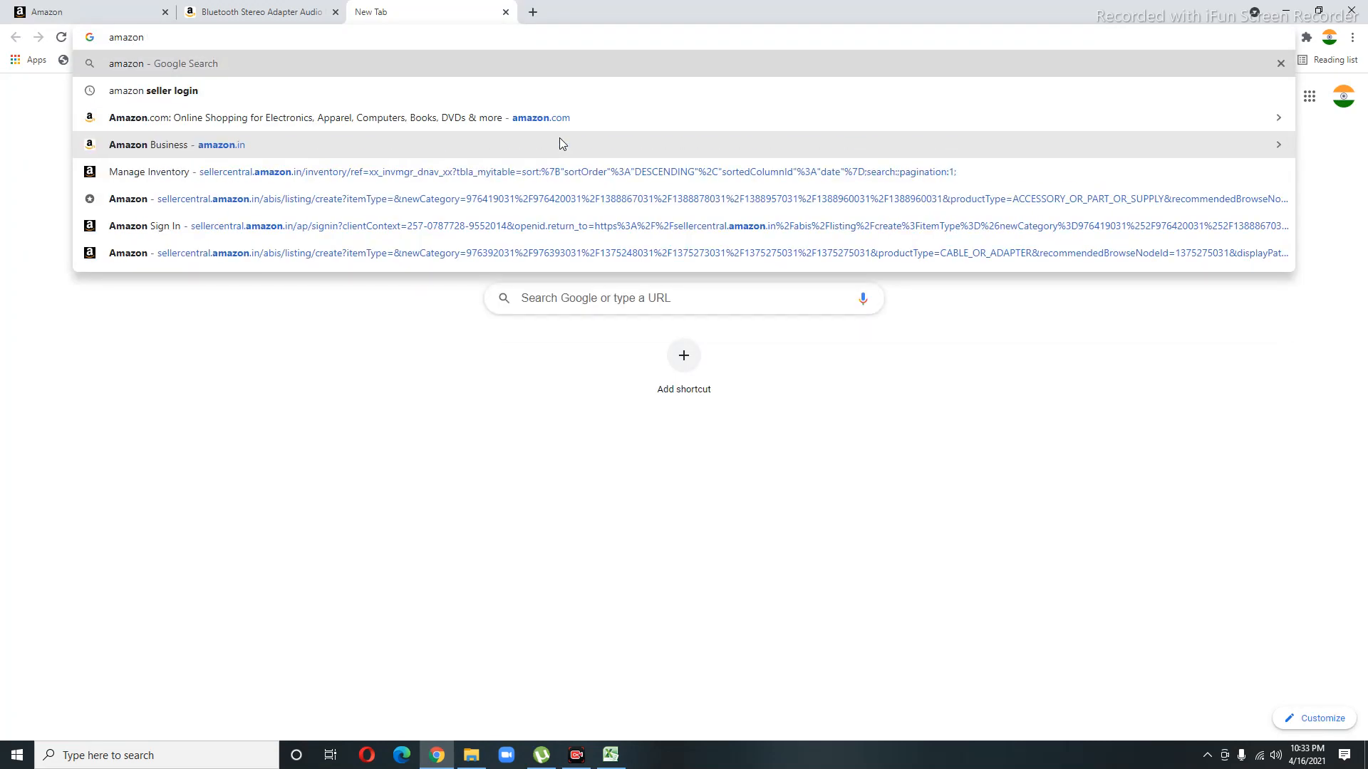
{"action": "type", "text": " .in"}
{"action": "key", "text": "Tab"}
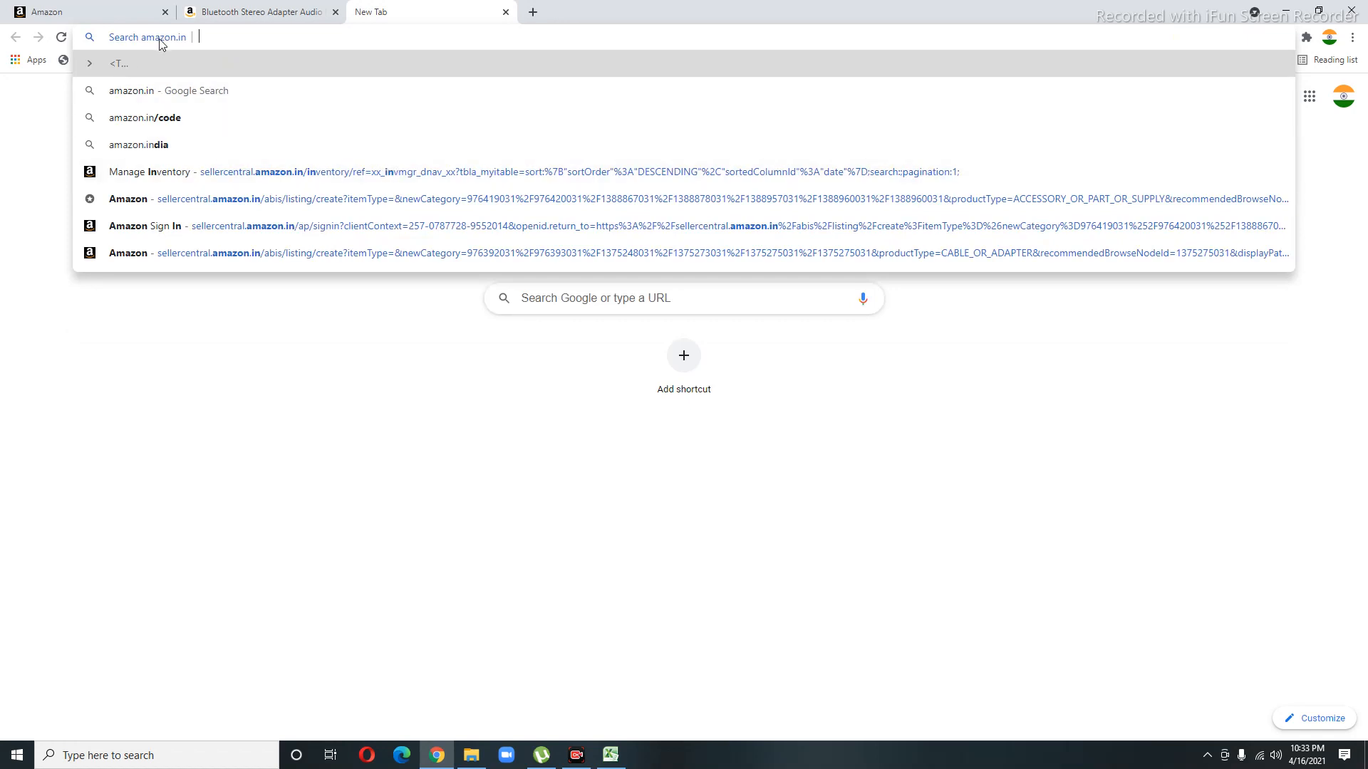
{"action": "left_click", "coordinate": [135, 91]}
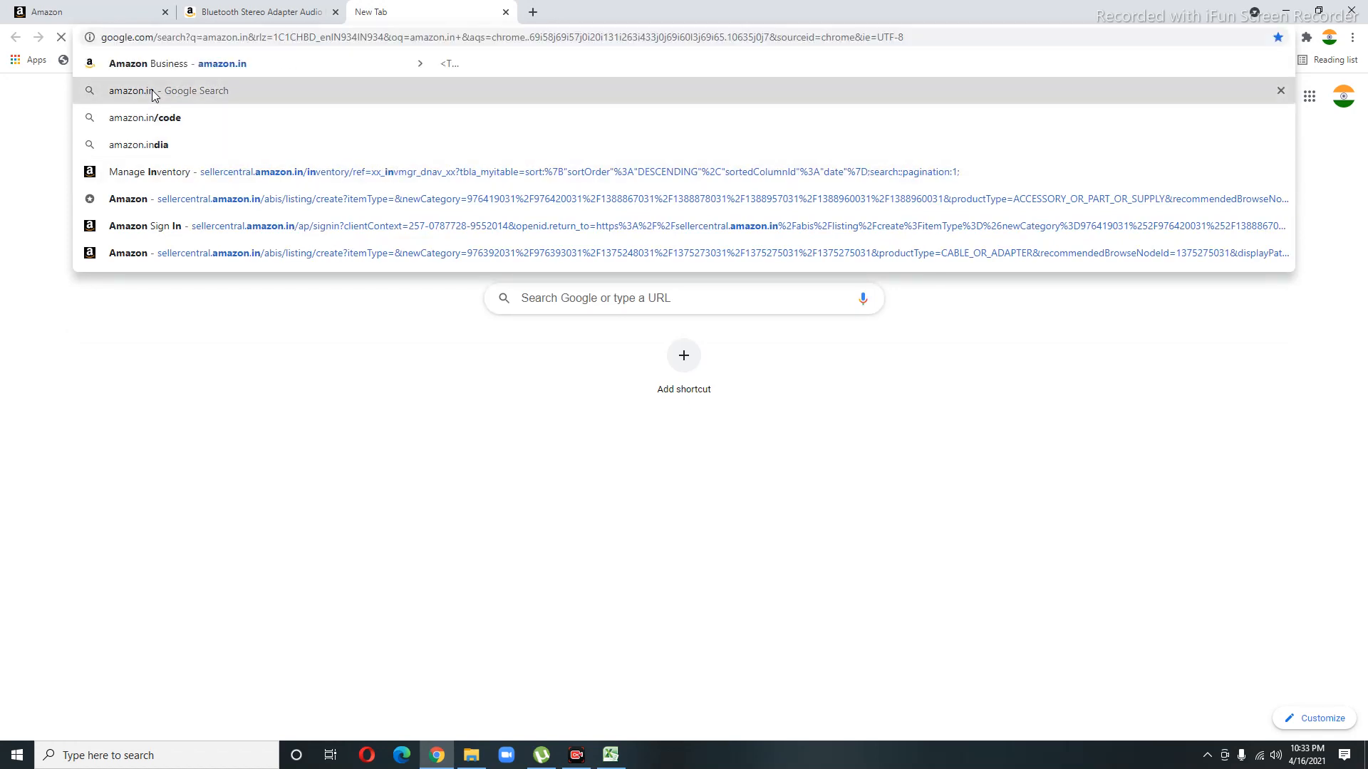
{"action": "left_click", "coordinate": [308, 223]}
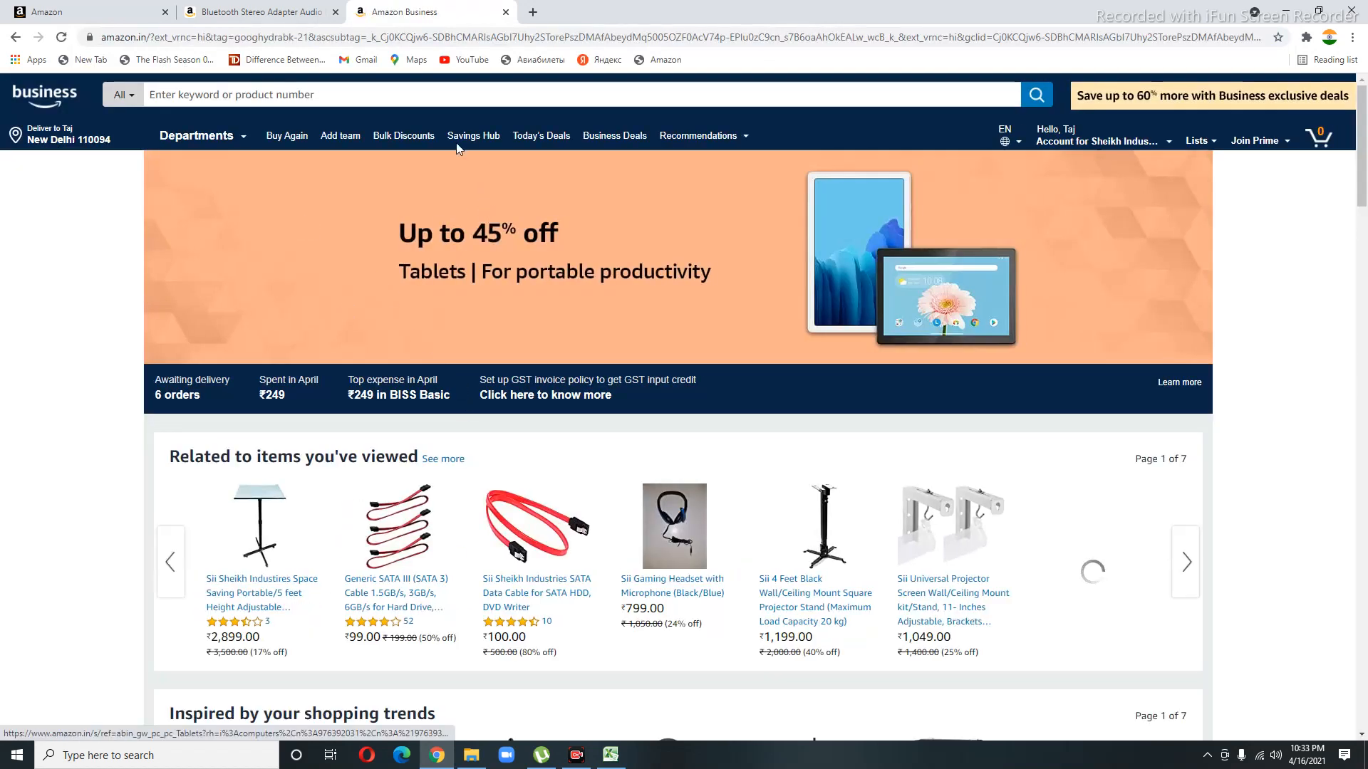
Search the Amazon store for "upc code" and look through the listings offering UPC/EAN codes.
{"action": "type", "text": "up"}
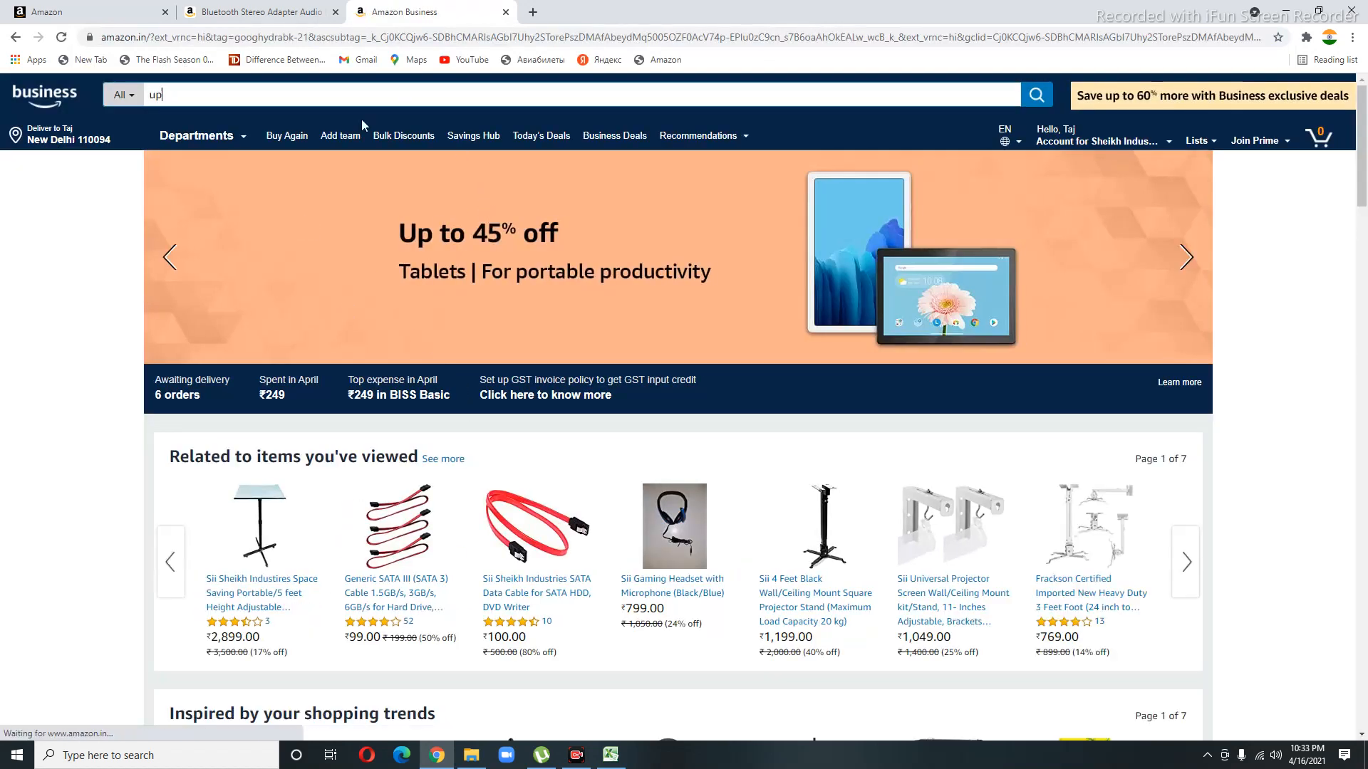
{"action": "type", "text": "c code"}
{"action": "key", "text": "Return"}
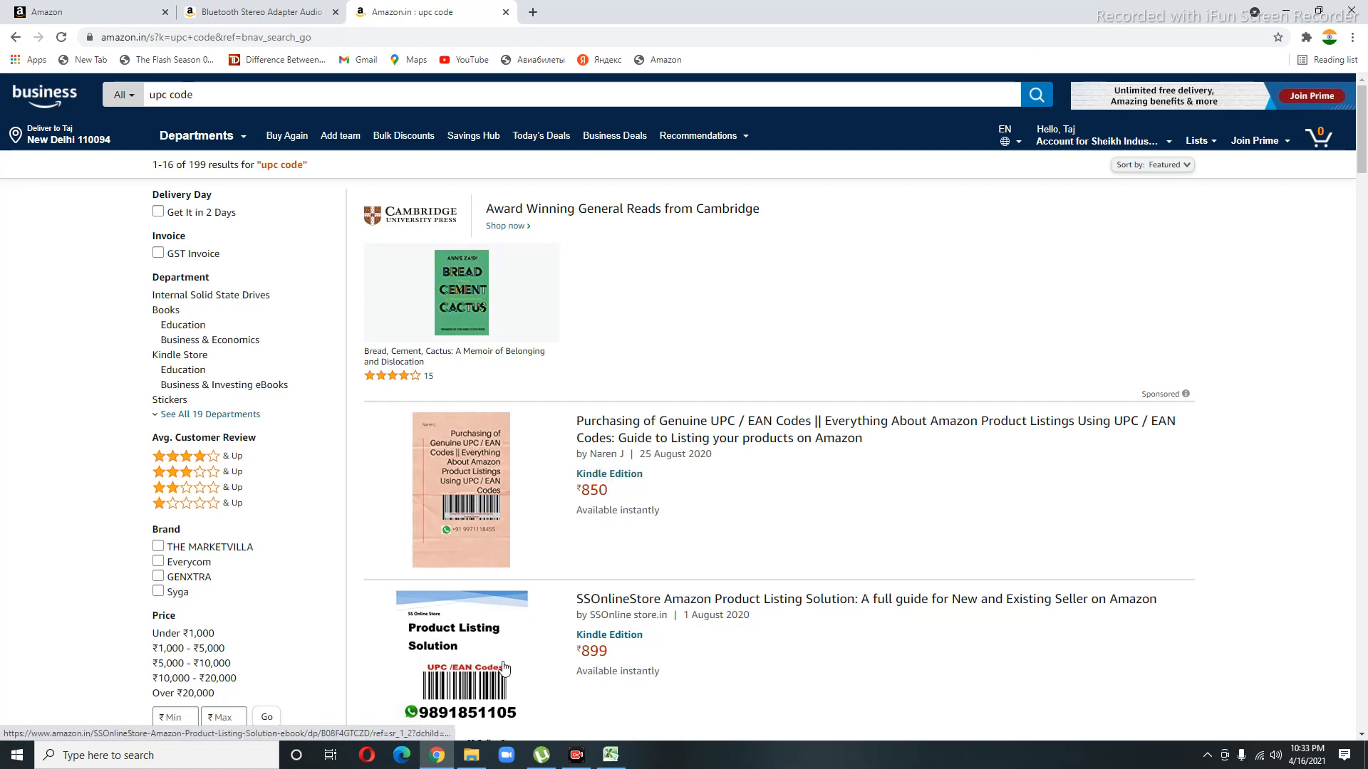
{"action": "scroll", "coordinate": [499, 673], "scroll_direction": "down", "scroll_amount": 2}
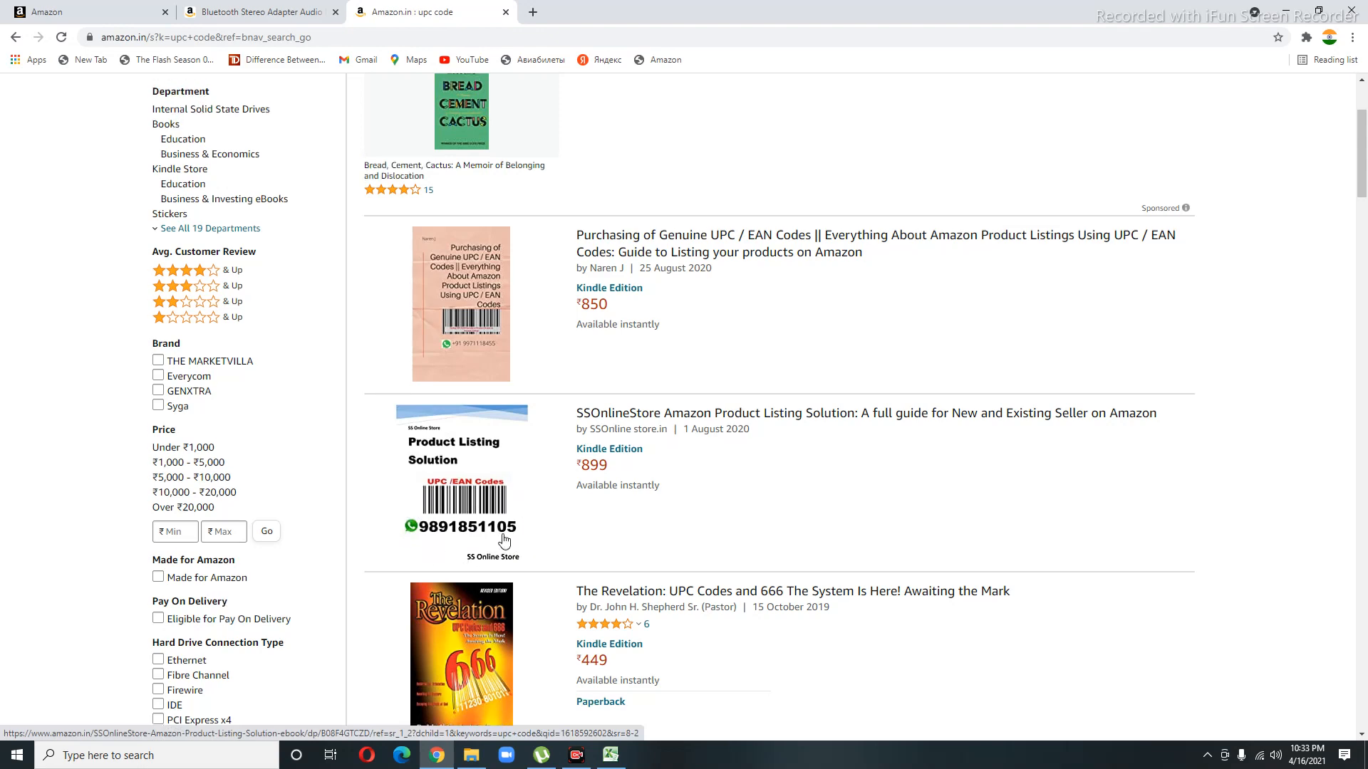
{"action": "scroll", "coordinate": [504, 542], "scroll_direction": "up", "scroll_amount": 3}
{"action": "scroll", "coordinate": [527, 494], "scroll_direction": "down", "scroll_amount": 4}
{"action": "scroll", "coordinate": [525, 491], "scroll_direction": "up", "scroll_amount": 4}
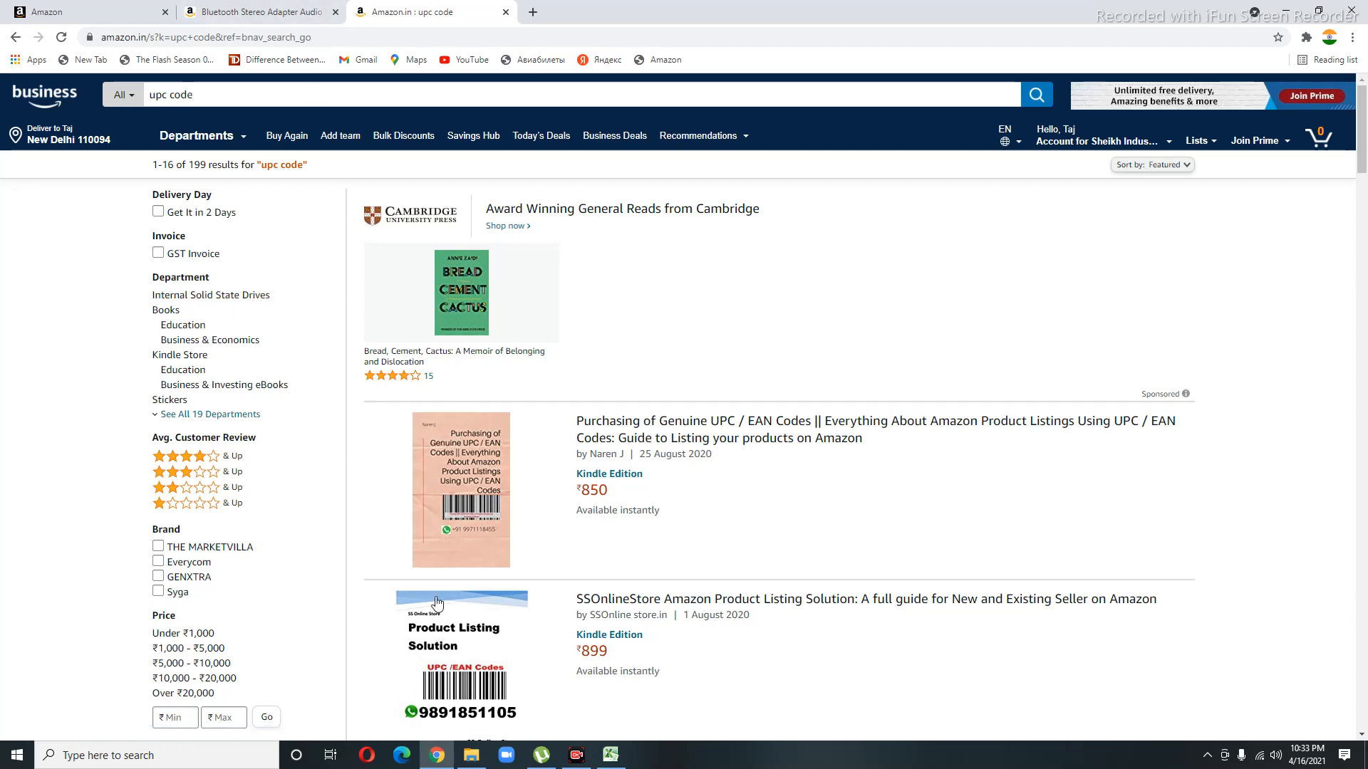
{"action": "scroll", "coordinate": [437, 604], "scroll_direction": "down", "scroll_amount": 3}
{"action": "scroll", "coordinate": [171, 687], "scroll_direction": "up", "scroll_amount": 3}
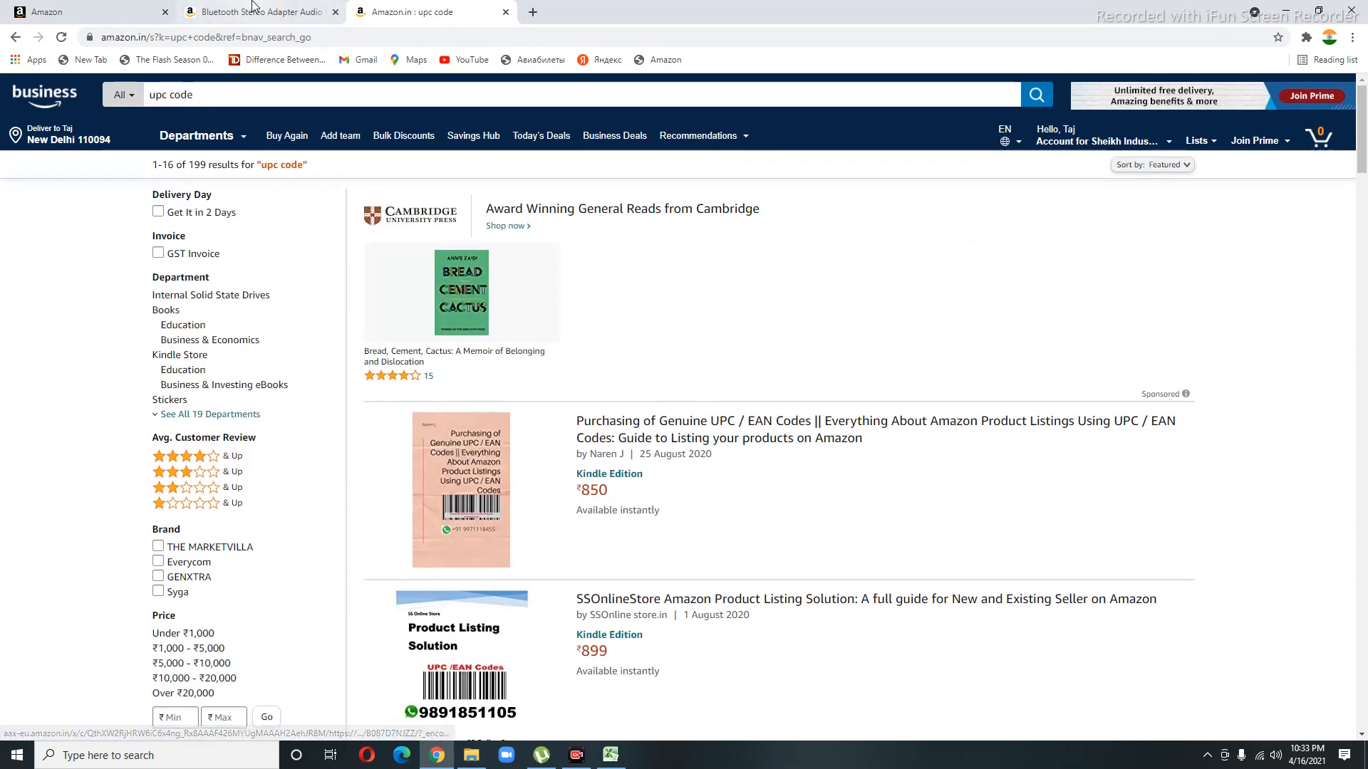
Return to the listing form, switch to the upc codes workbook in Excel and copy the full code from cell A174.
{"action": "left_click", "coordinate": [57, 11]}
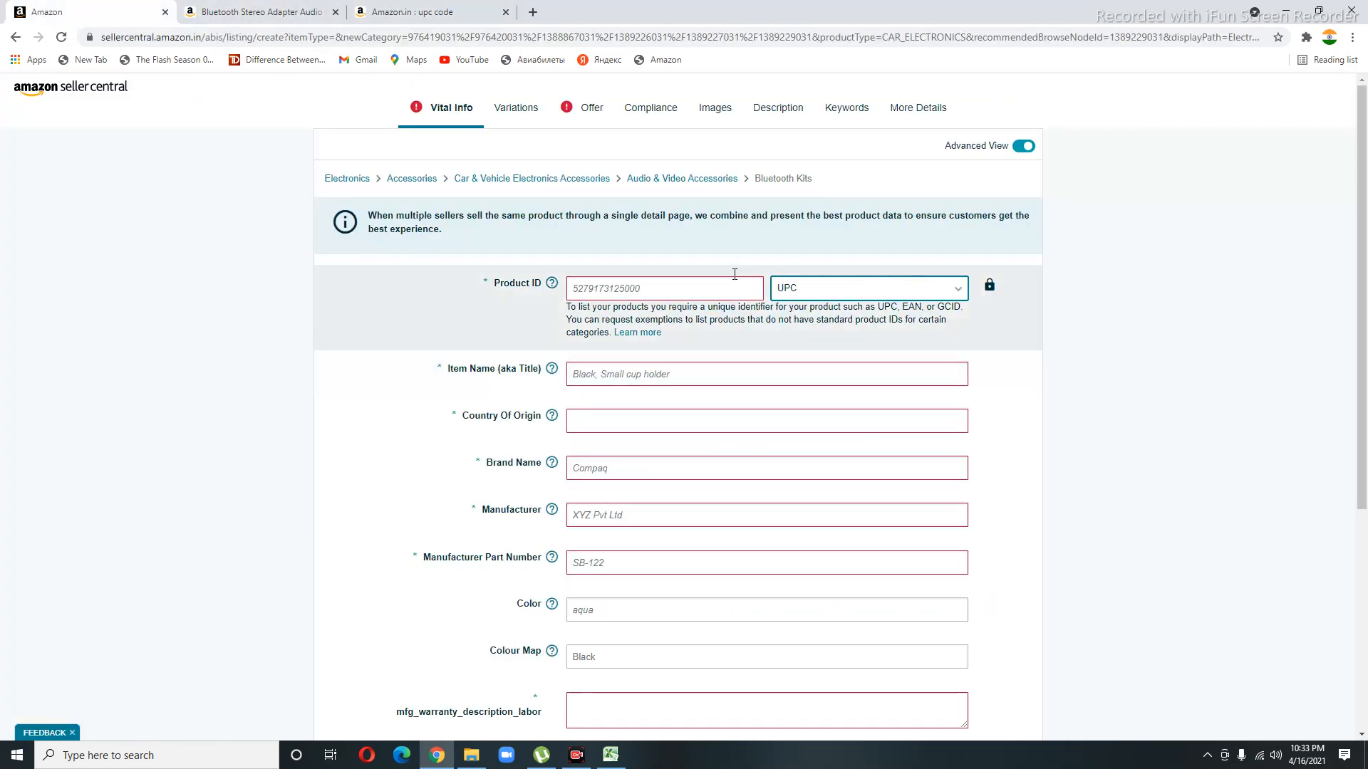
{"action": "left_click", "coordinate": [610, 755]}
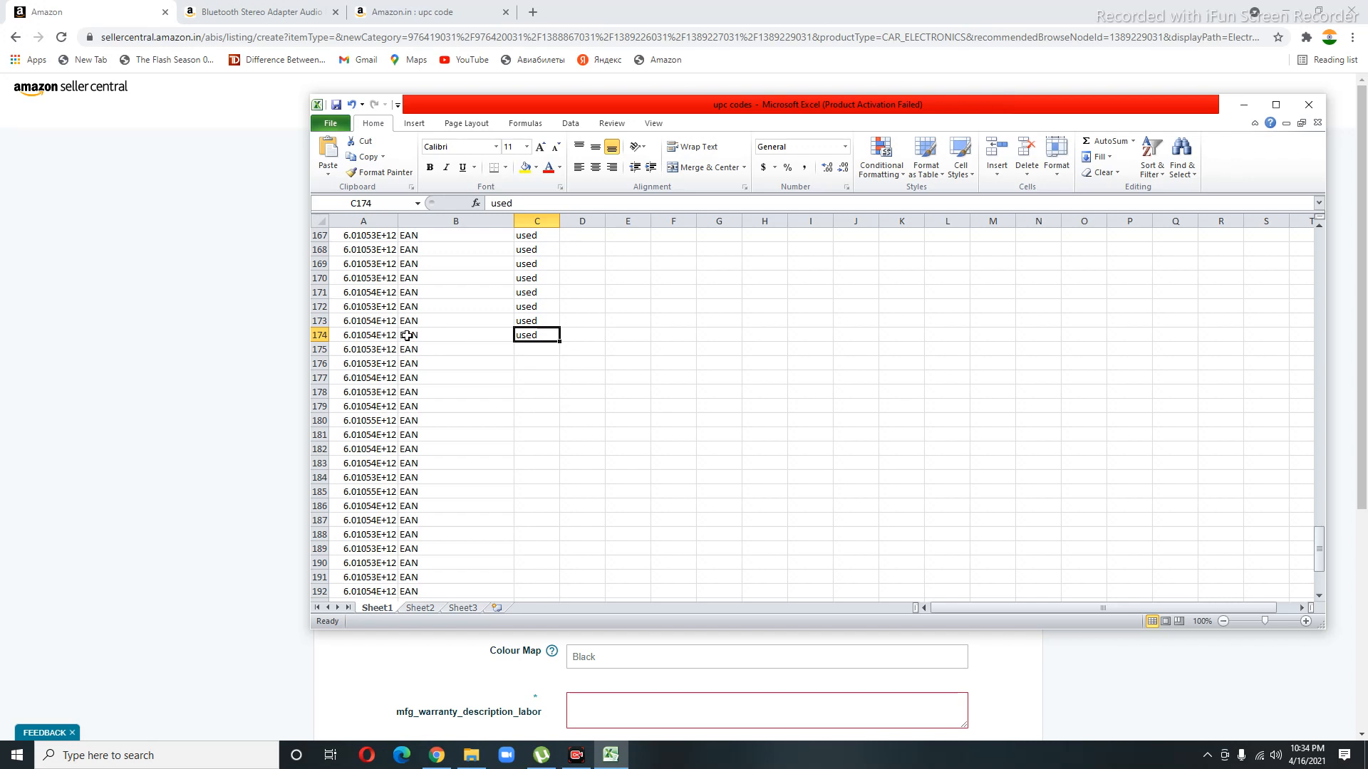
{"action": "left_click", "coordinate": [364, 336]}
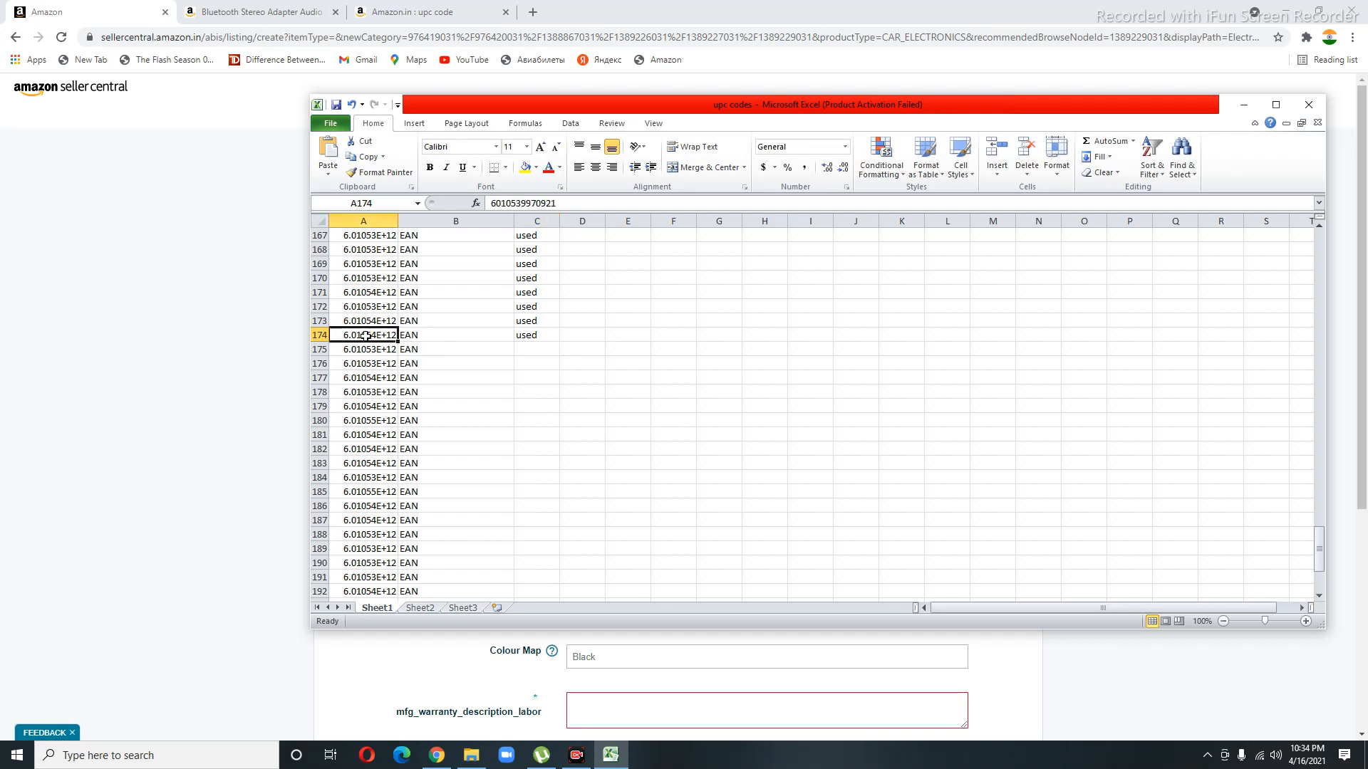
{"action": "left_click", "coordinate": [573, 200]}
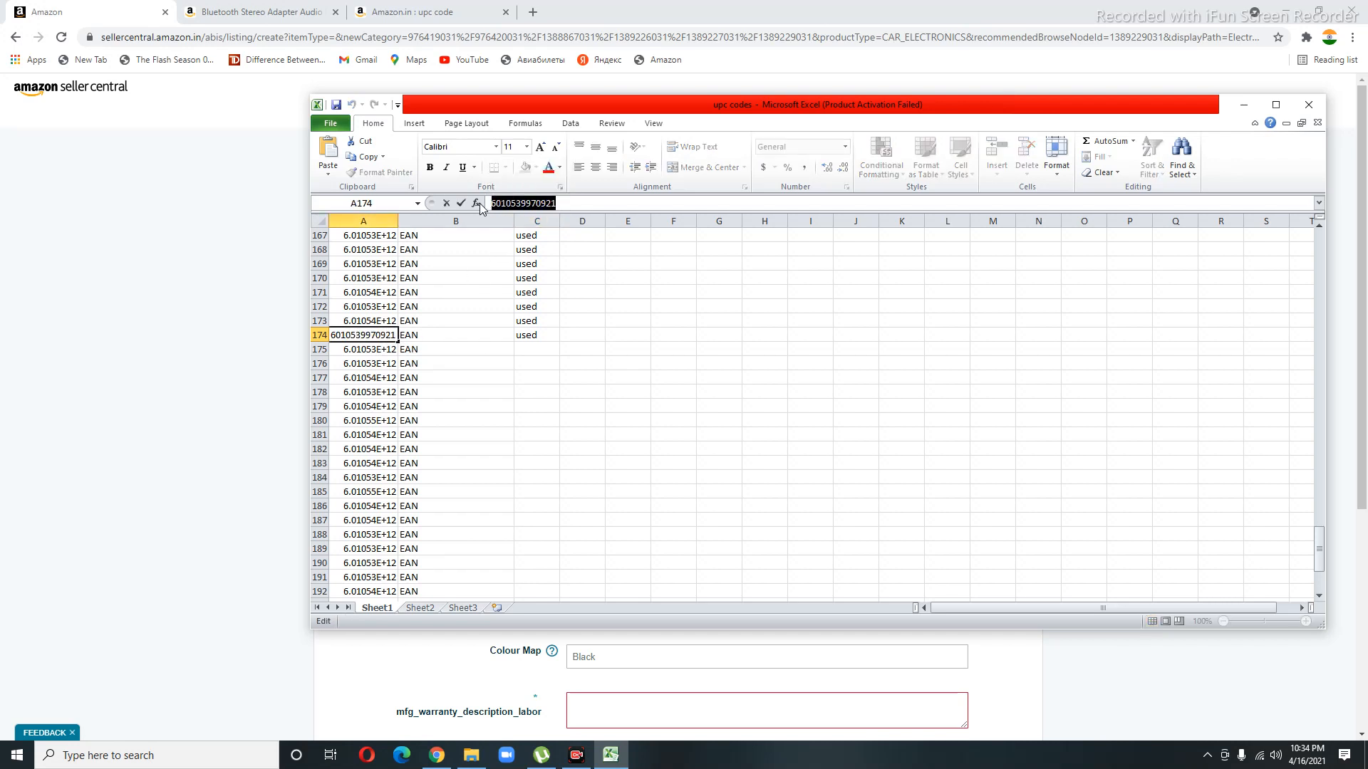
{"action": "key", "text": "super"}
{"action": "key", "text": "alt+Tab"}
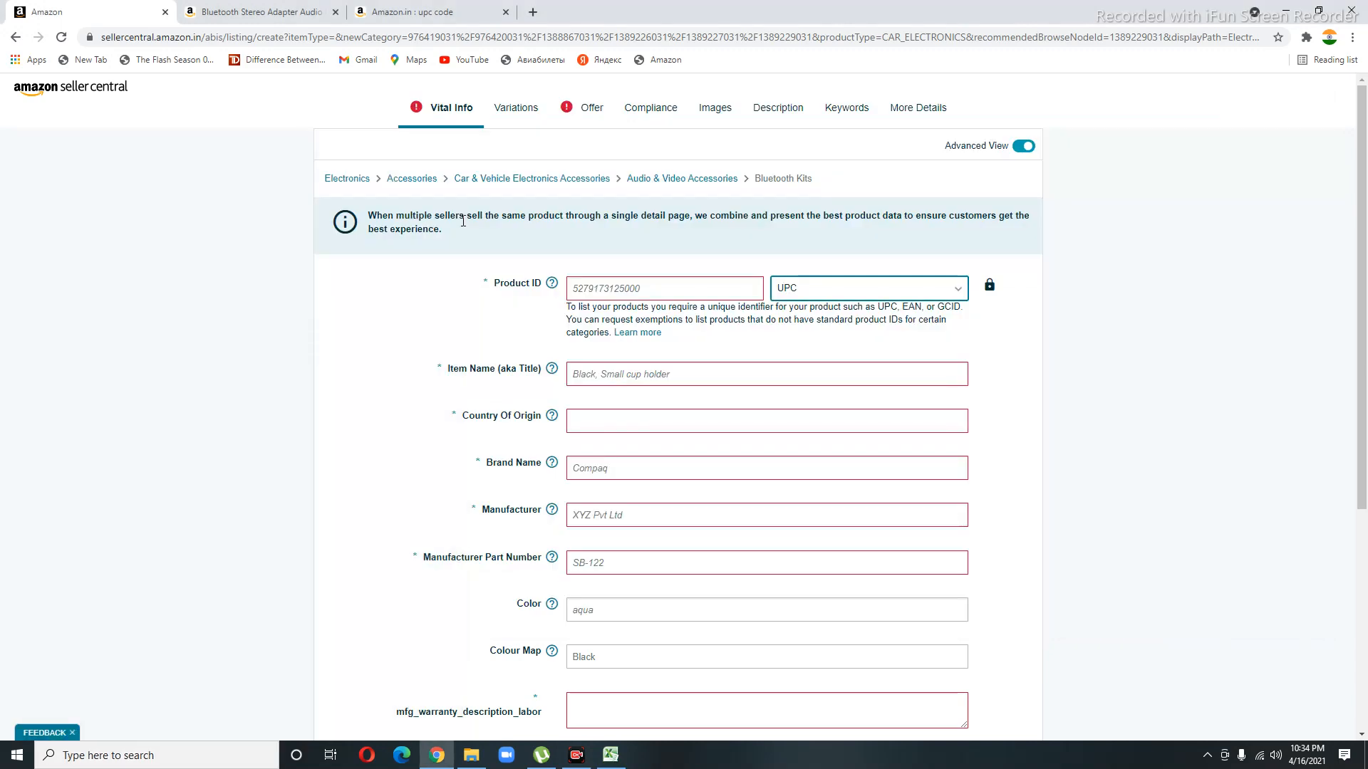
{"action": "key", "text": "alt+Tab"}
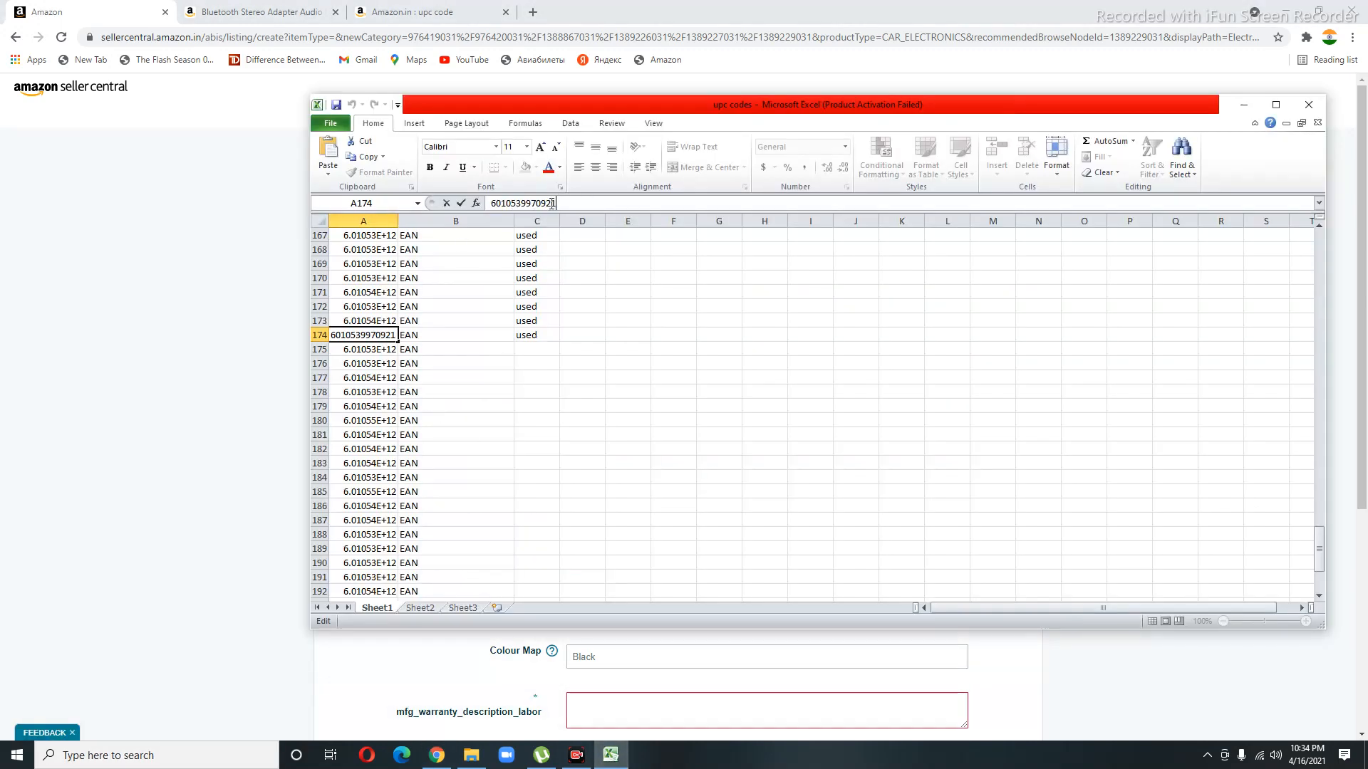
{"action": "key", "text": "shift+Home"}
{"action": "key", "text": "ctrl+c"}
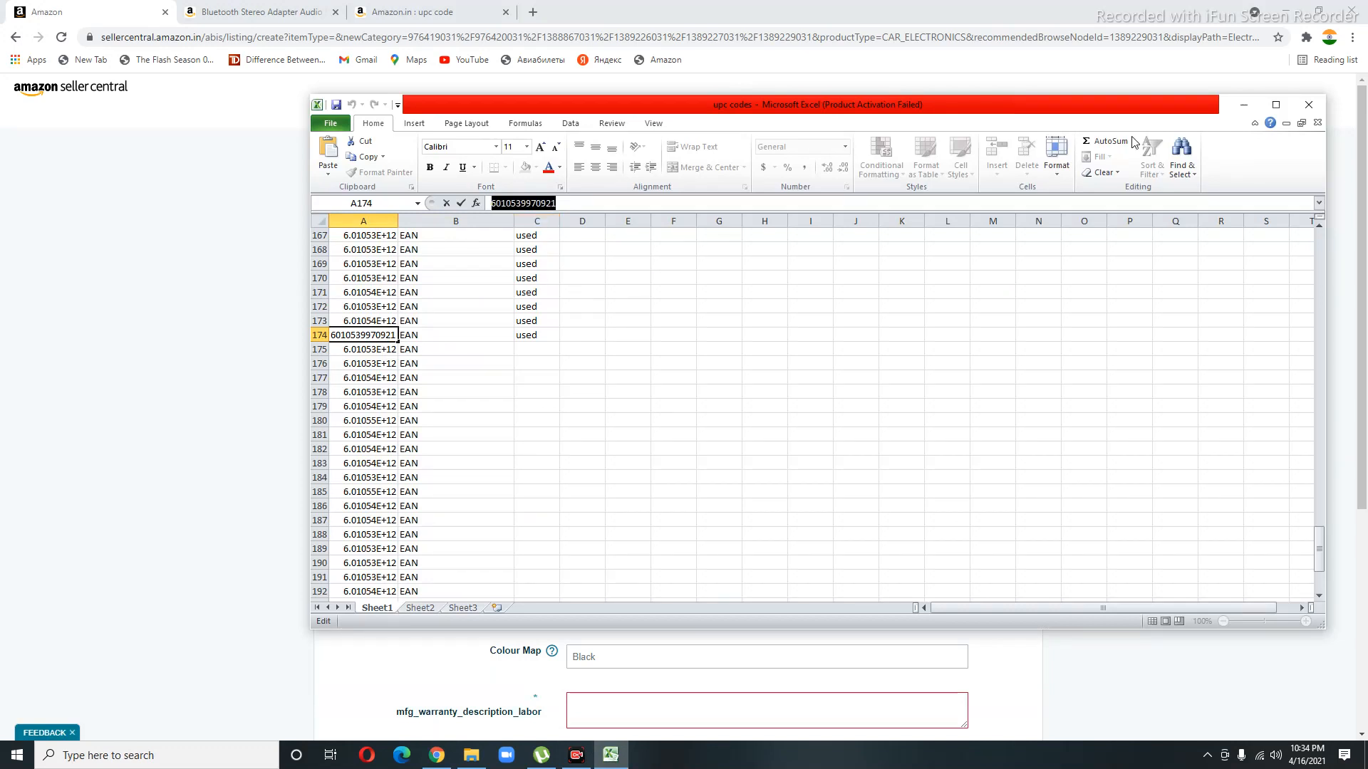
{"action": "left_click", "coordinate": [1243, 104]}
{"action": "left_click", "coordinate": [625, 282]}
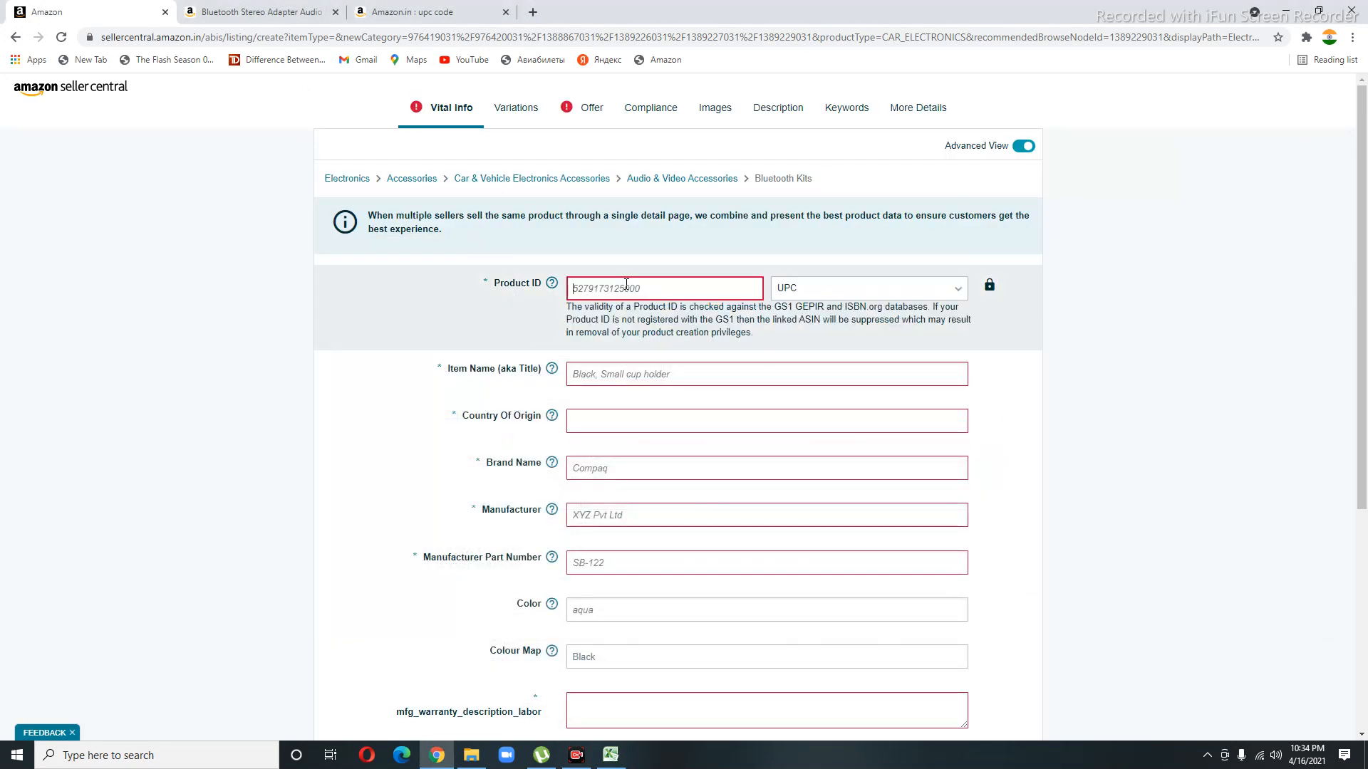
{"action": "key", "text": "ctrl+v"}
Copy the title "Bluetooth Stereo Adapter Audio Receiver" from the existing Amazon product page and paste it as the new listing's Item Name.
{"action": "left_click", "coordinate": [679, 350]}
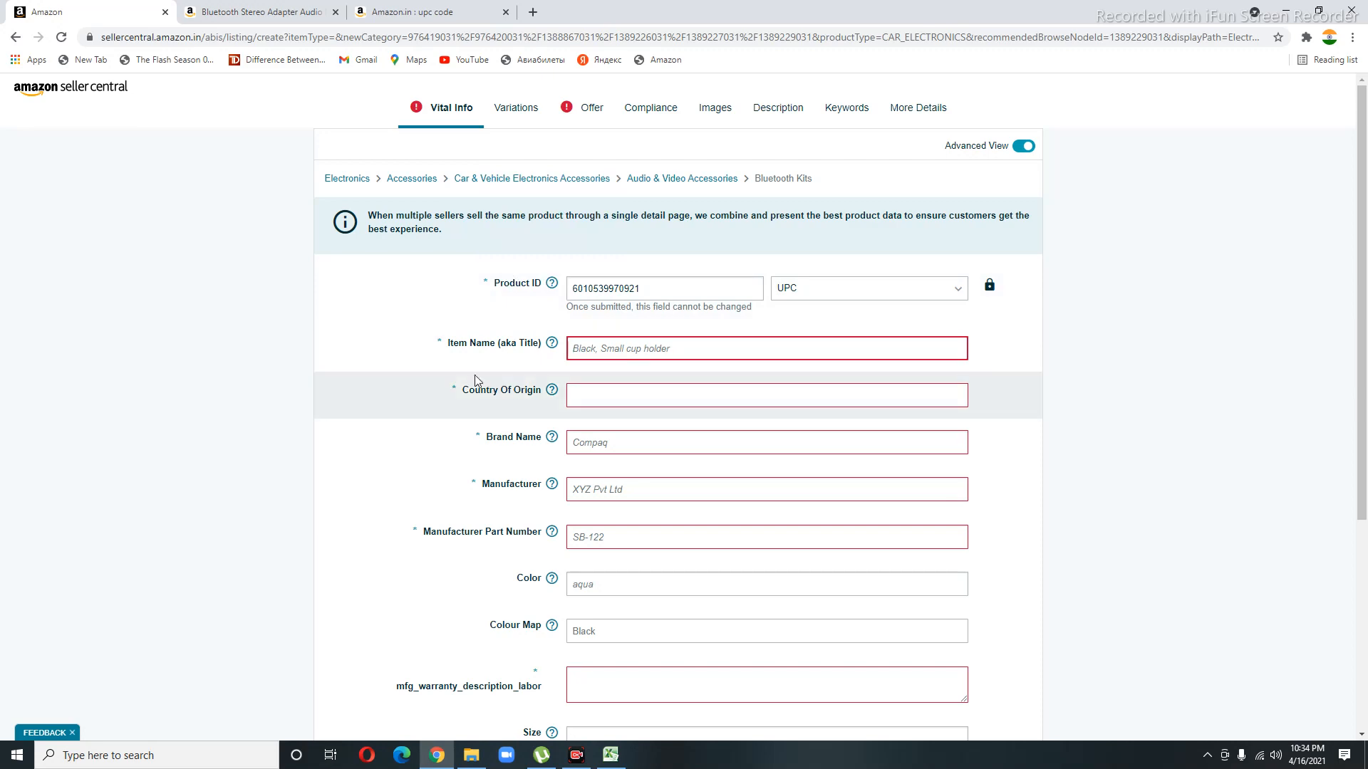
{"action": "left_click", "coordinate": [249, 10]}
{"action": "left_click", "coordinate": [855, 267]}
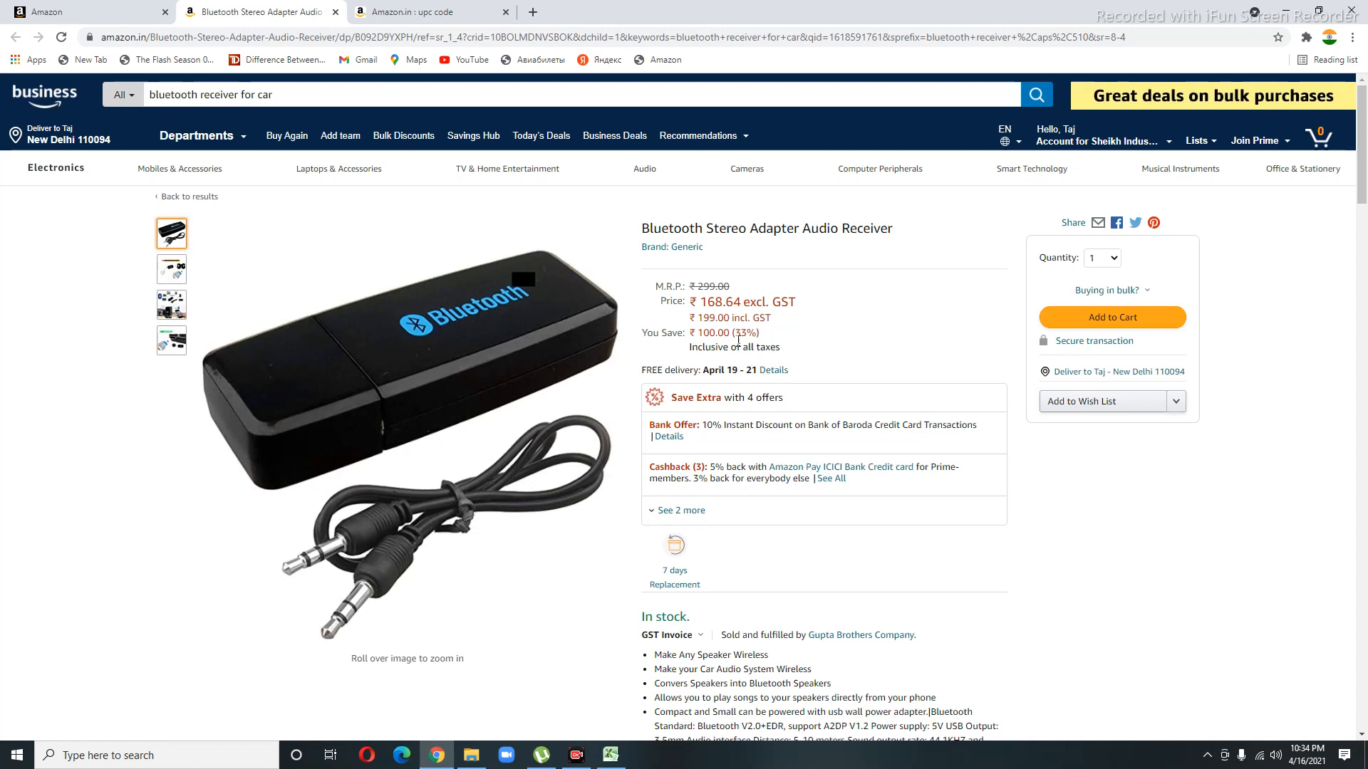
{"action": "left_click_drag", "start_coordinate": [641, 231], "coordinate": [899, 231]}
{"action": "key", "text": "ctrl+c"}
{"action": "left_click", "coordinate": [142, 12]}
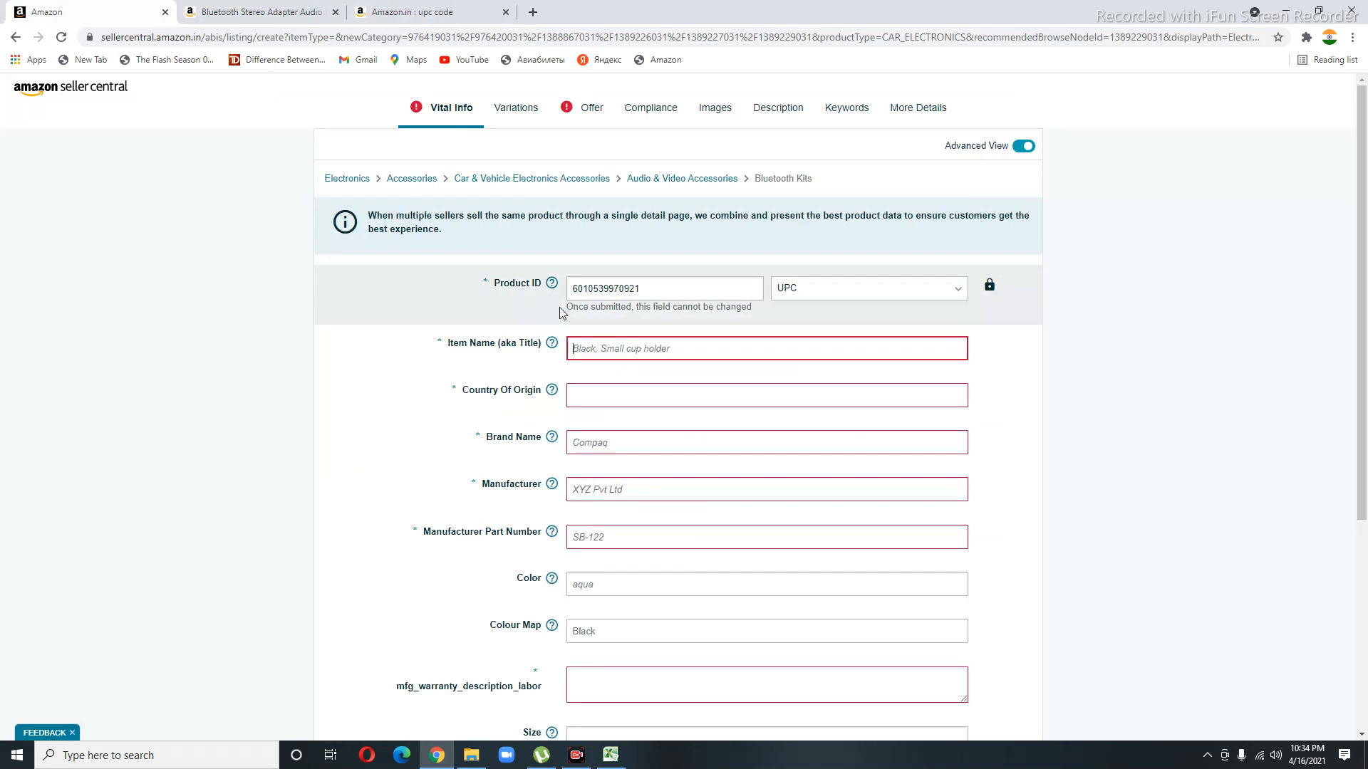
{"action": "left_click", "coordinate": [618, 348]}
{"action": "key", "text": "ctrl+v"}
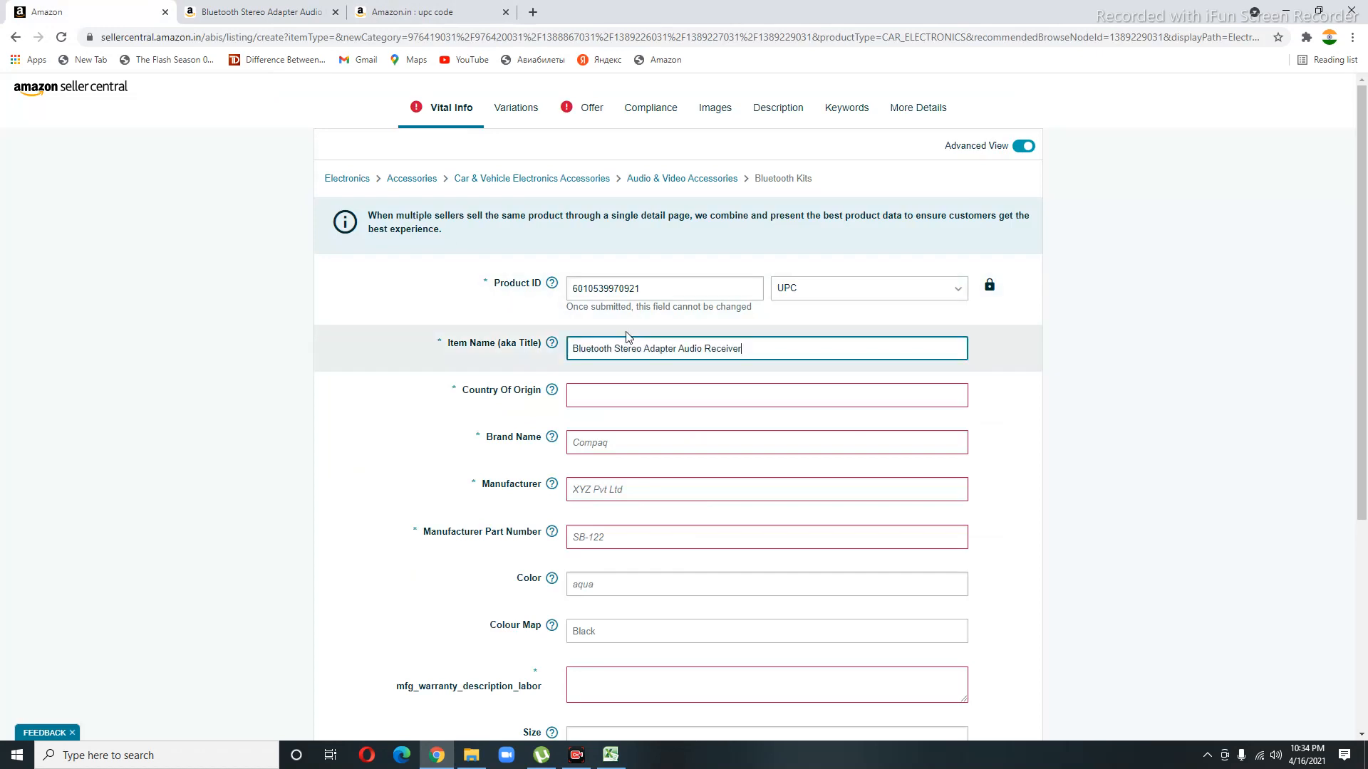
Prefix the Item Name with "Sii" and set the Country Of Origin to China.
{"action": "type", "text": "Sii"}
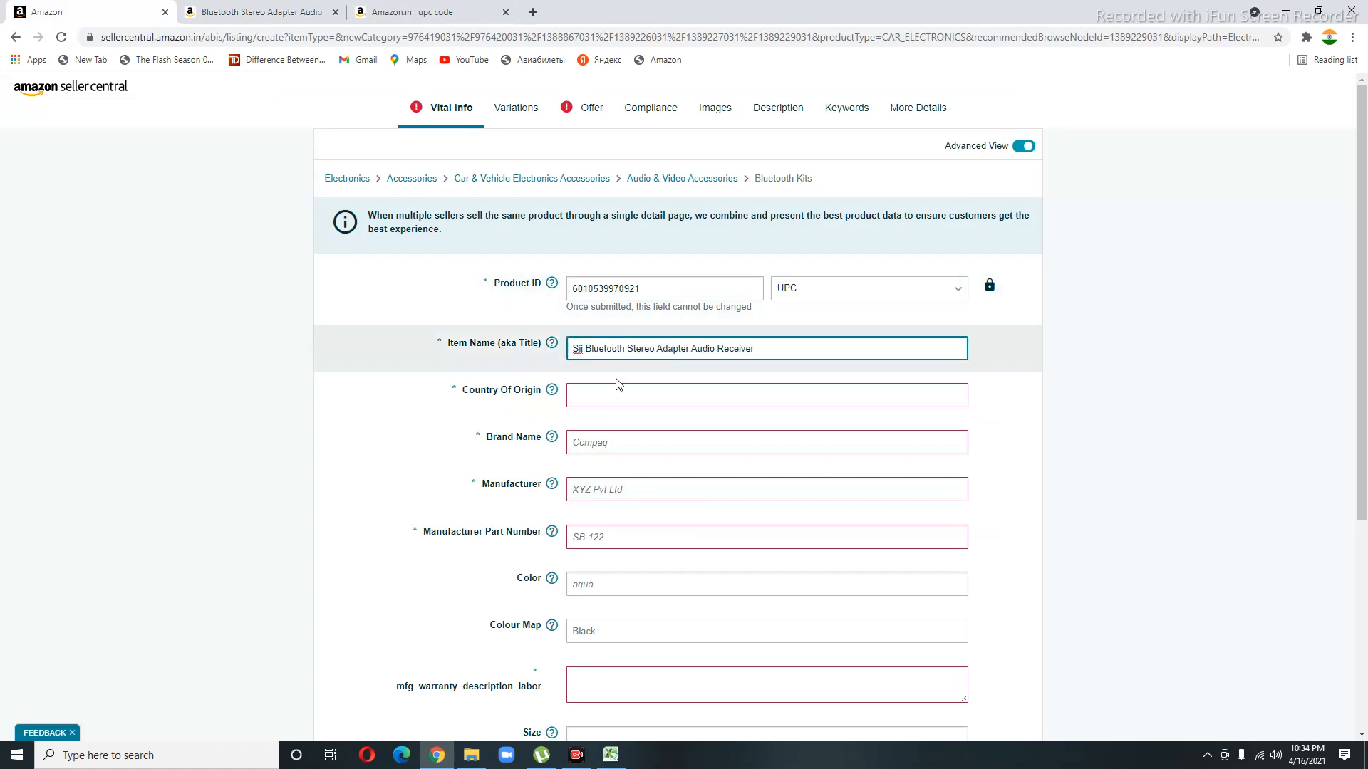
{"action": "left_click", "coordinate": [611, 398]}
{"action": "key", "text": "Down"}
{"action": "key", "text": "Down"}
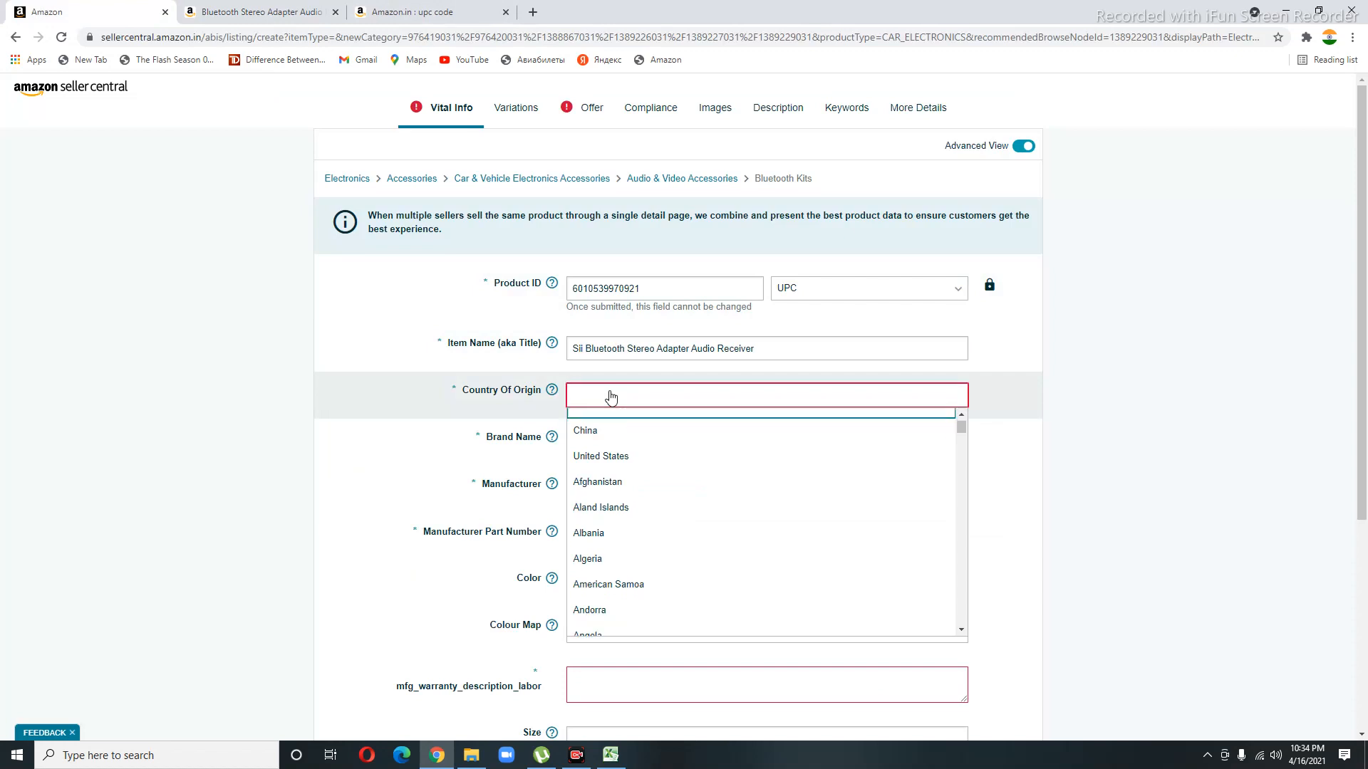
{"action": "key", "text": "Return"}
Enter "Sii Sheikh Industries" as the listing's Brand Name.
{"action": "left_click", "coordinate": [596, 436]}
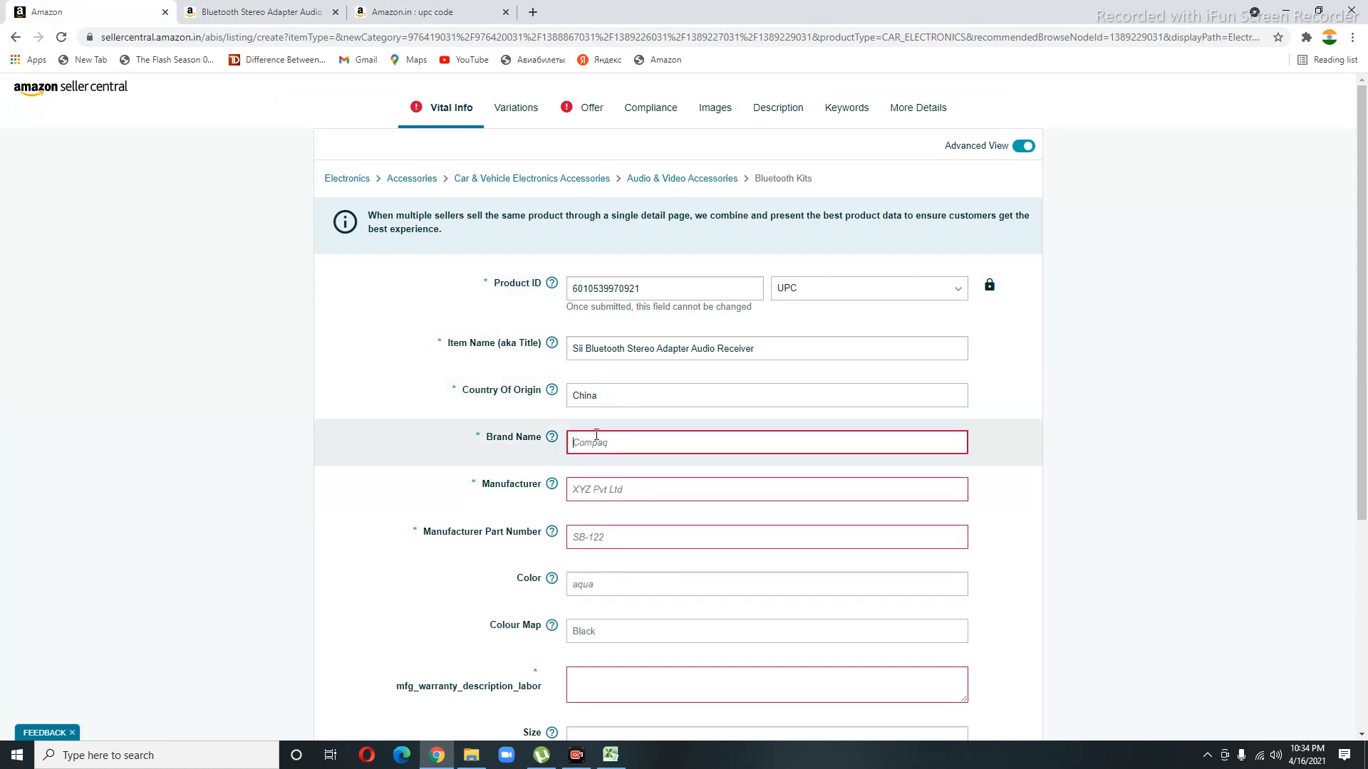
{"action": "type", "text": "Sii Sheikh Industreios"}
{"action": "key", "text": "BackSpace"}
{"action": "key", "text": "BackSpace"}
{"action": "key", "text": "BackSpace"}
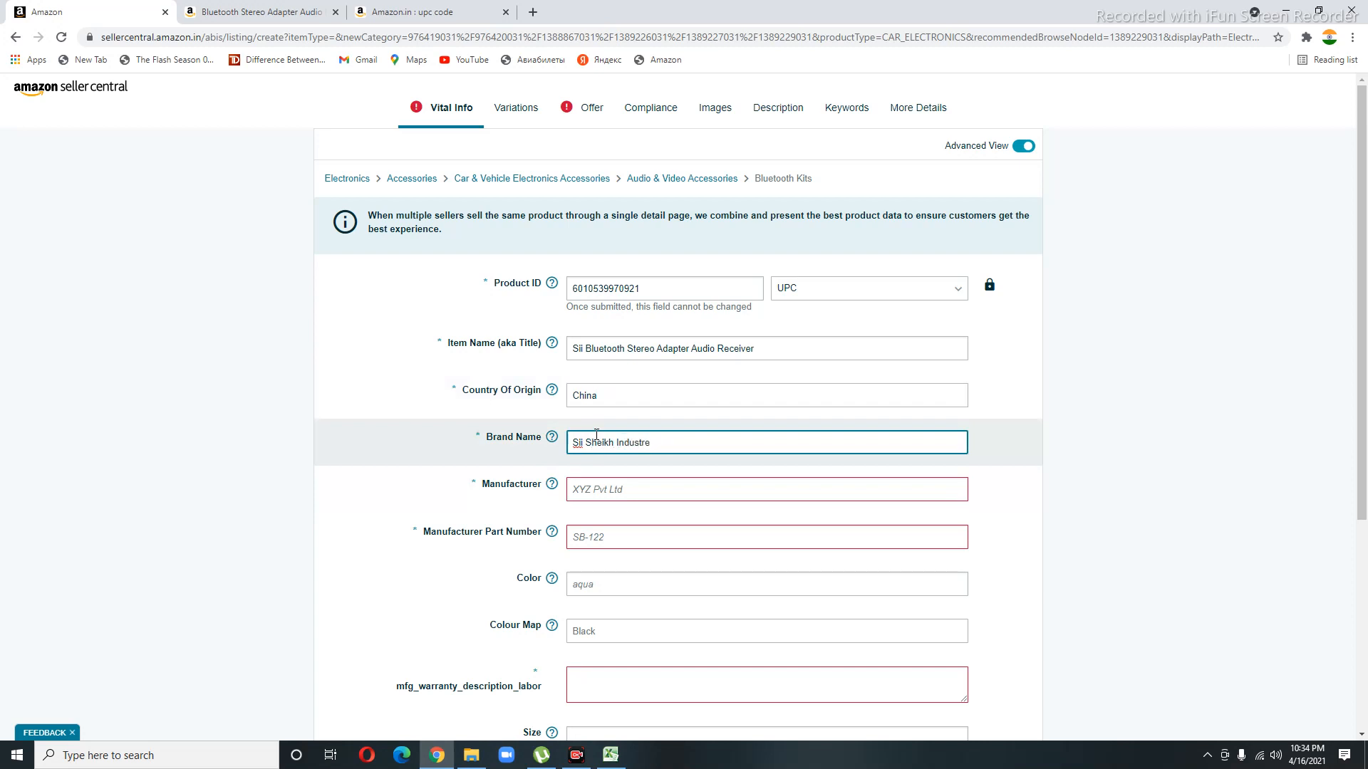
{"action": "type", "text": "ries"}
Enter "Sheikh Industries India" as the listing's Manufacturer, correcting the misspelled part.
{"action": "left_click", "coordinate": [625, 490]}
{"action": "type", "text": "Sheikh"}
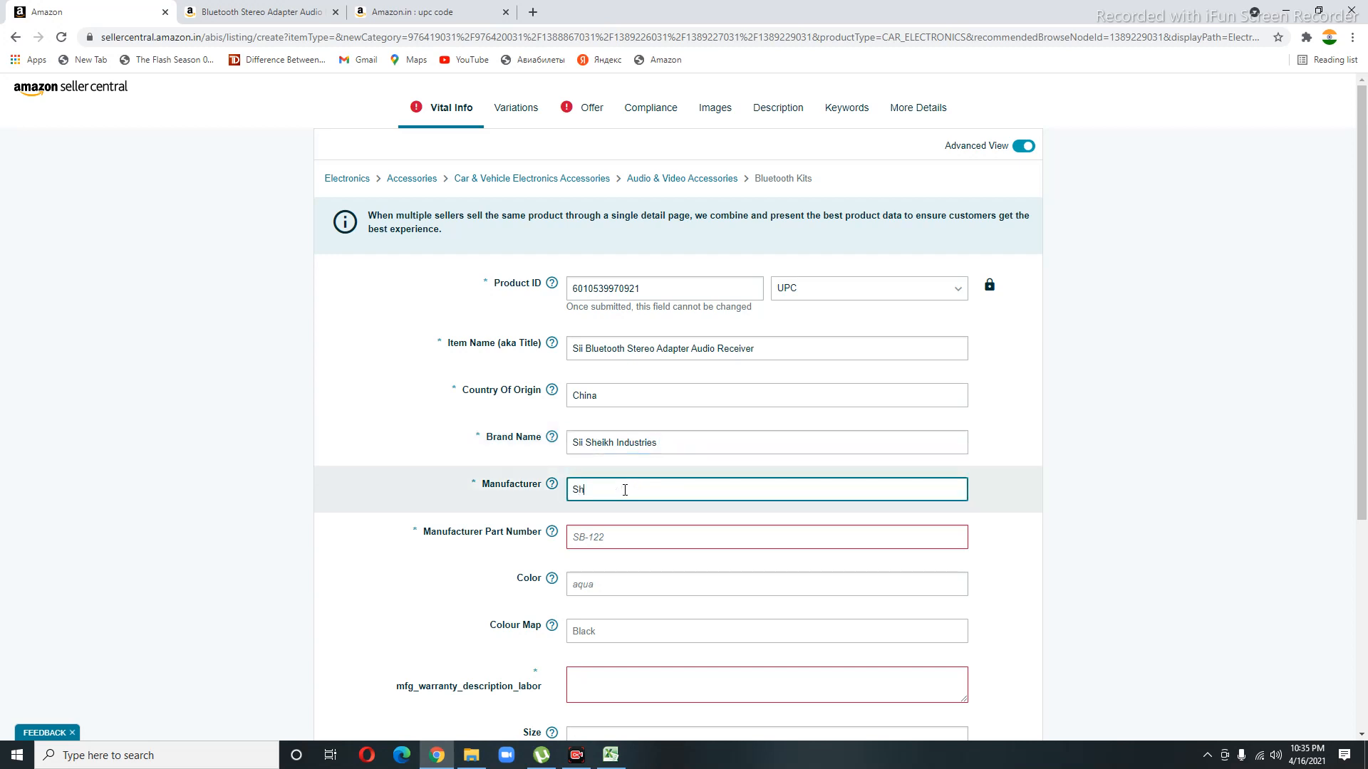
{"action": "type", "text": " Industires "}
{"action": "type", "text": "Ind"}
{"action": "type", "text": "is"}
{"action": "left_click_drag", "start_coordinate": [642, 492], "coordinate": [631, 493]}
{"action": "type", "text": "ries"}
Enter JUH889 as the Manufacturer Part Number.
{"action": "left_click", "coordinate": [648, 538]}
{"action": "type", "text": "JUHy"}
{"action": "key", "text": "BackSpace"}
{"action": "type", "text": "889"}
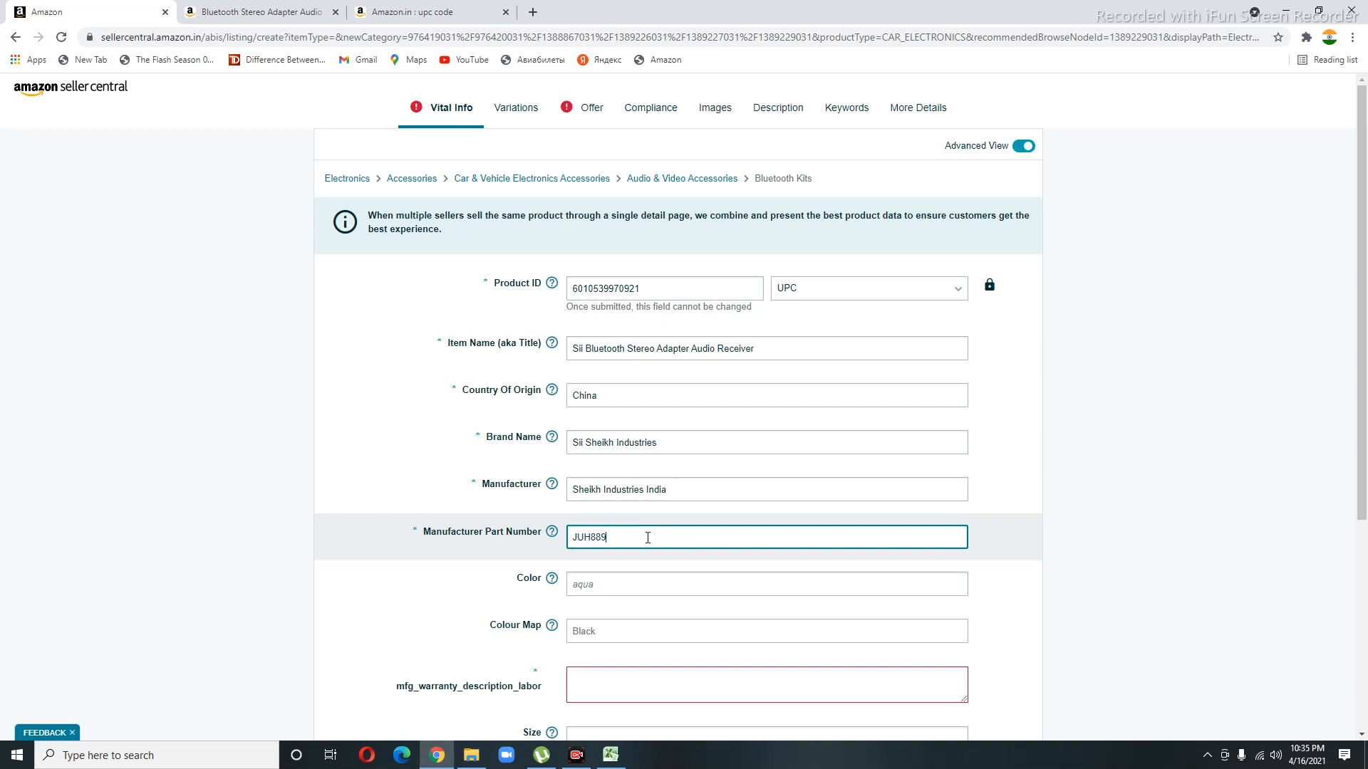
Set the Color to "black" and the mfg_warranty_description_labor field to "NO".
{"action": "scroll", "coordinate": [601, 605], "scroll_direction": "down", "scroll_amount": 1}
{"action": "scroll", "coordinate": [602, 638], "scroll_direction": "down", "scroll_amount": 2}
{"action": "left_click", "coordinate": [595, 396]}
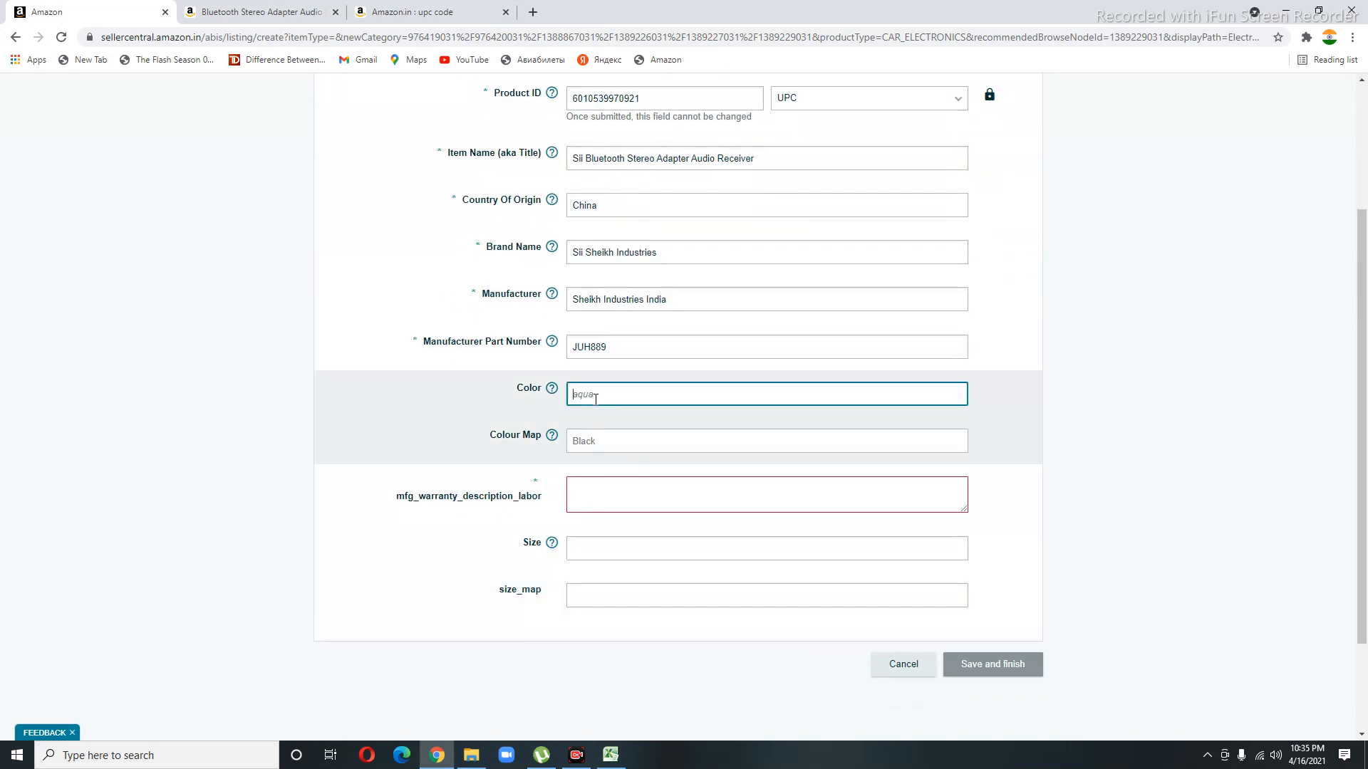
{"action": "type", "text": "black"}
{"action": "scroll", "coordinate": [636, 401], "scroll_direction": "up", "scroll_amount": 3}
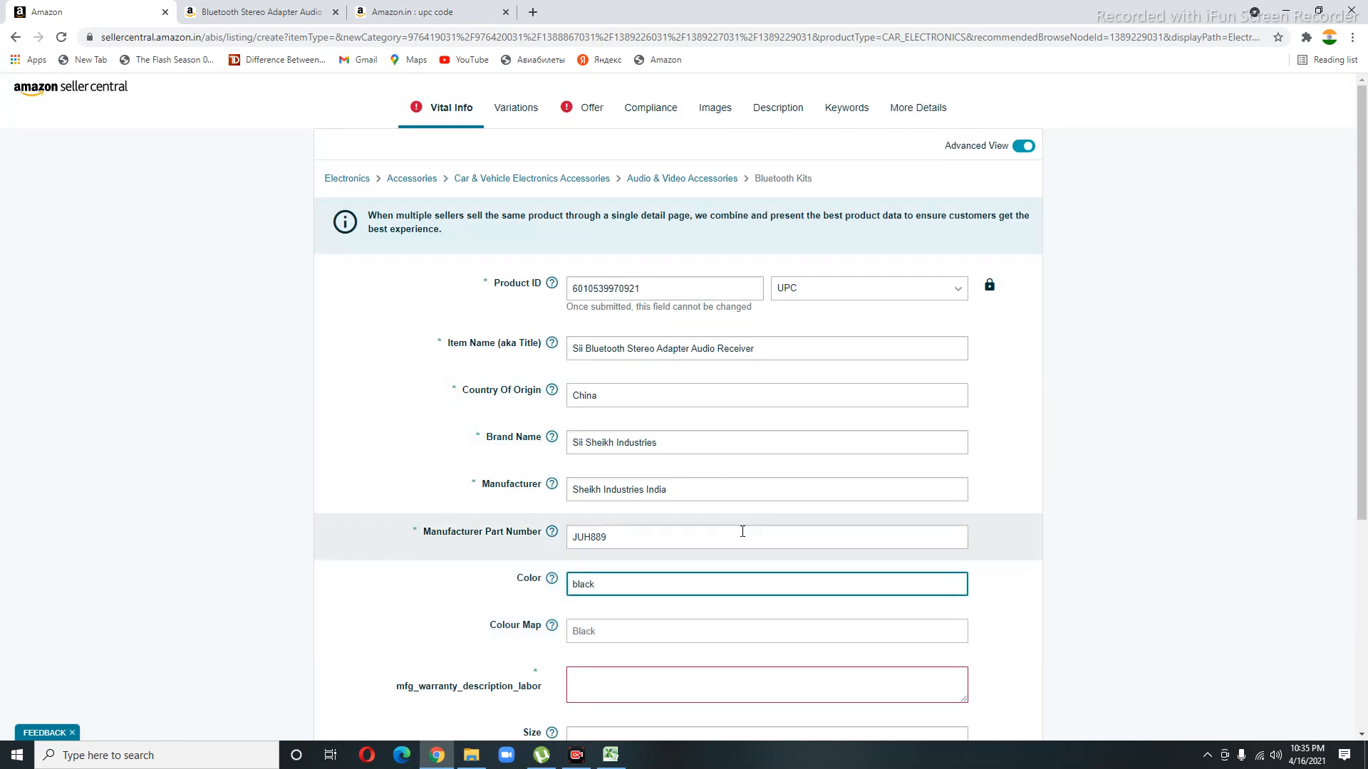
{"action": "scroll", "coordinate": [742, 531], "scroll_direction": "down", "scroll_amount": 3}
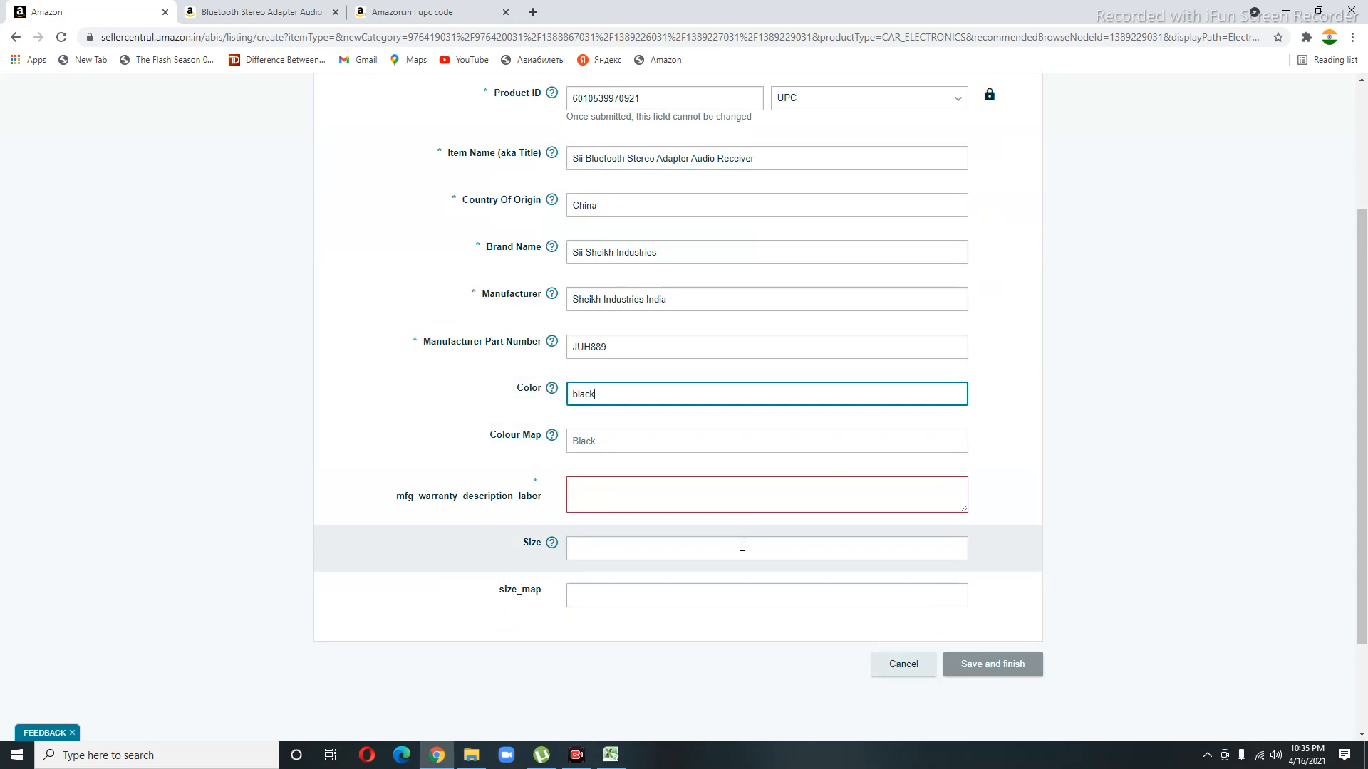
{"action": "left_click", "coordinate": [728, 492]}
{"action": "type", "text": "NO"}
{"action": "scroll", "coordinate": [977, 488], "scroll_direction": "down", "scroll_amount": 2}
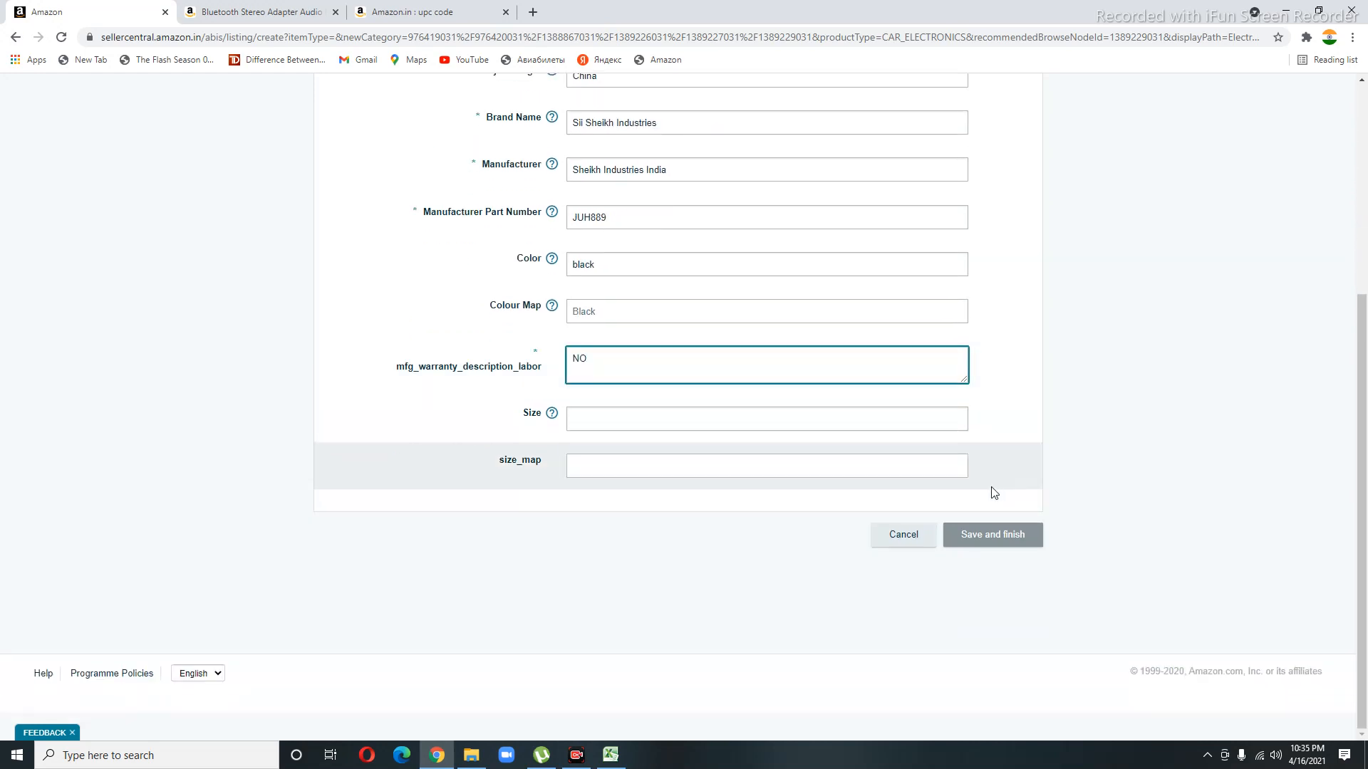
Open the listing's offer details and set Your price to ₹499 and the Quantity to 5.
{"action": "scroll", "coordinate": [992, 488], "scroll_direction": "up", "scroll_amount": 5}
{"action": "left_click", "coordinate": [559, 111]}
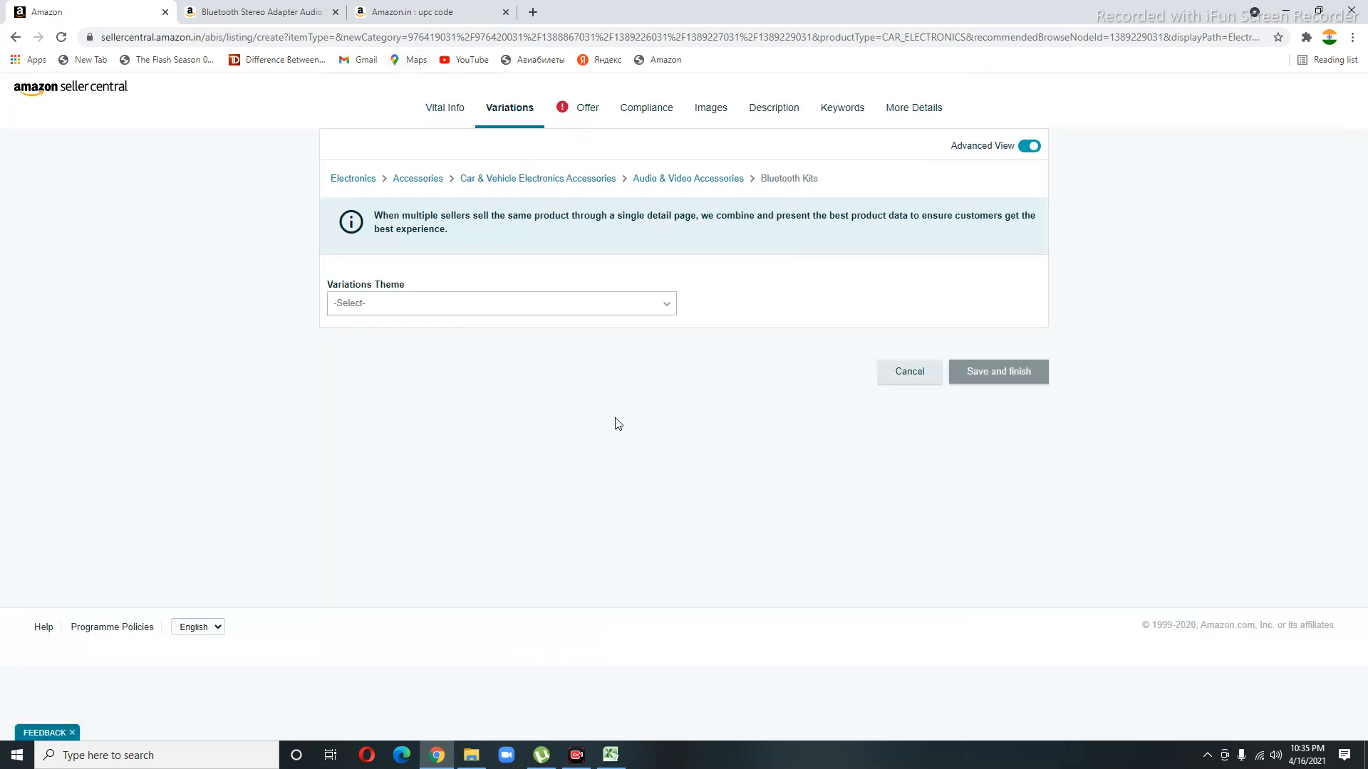
{"action": "left_click", "coordinate": [594, 115]}
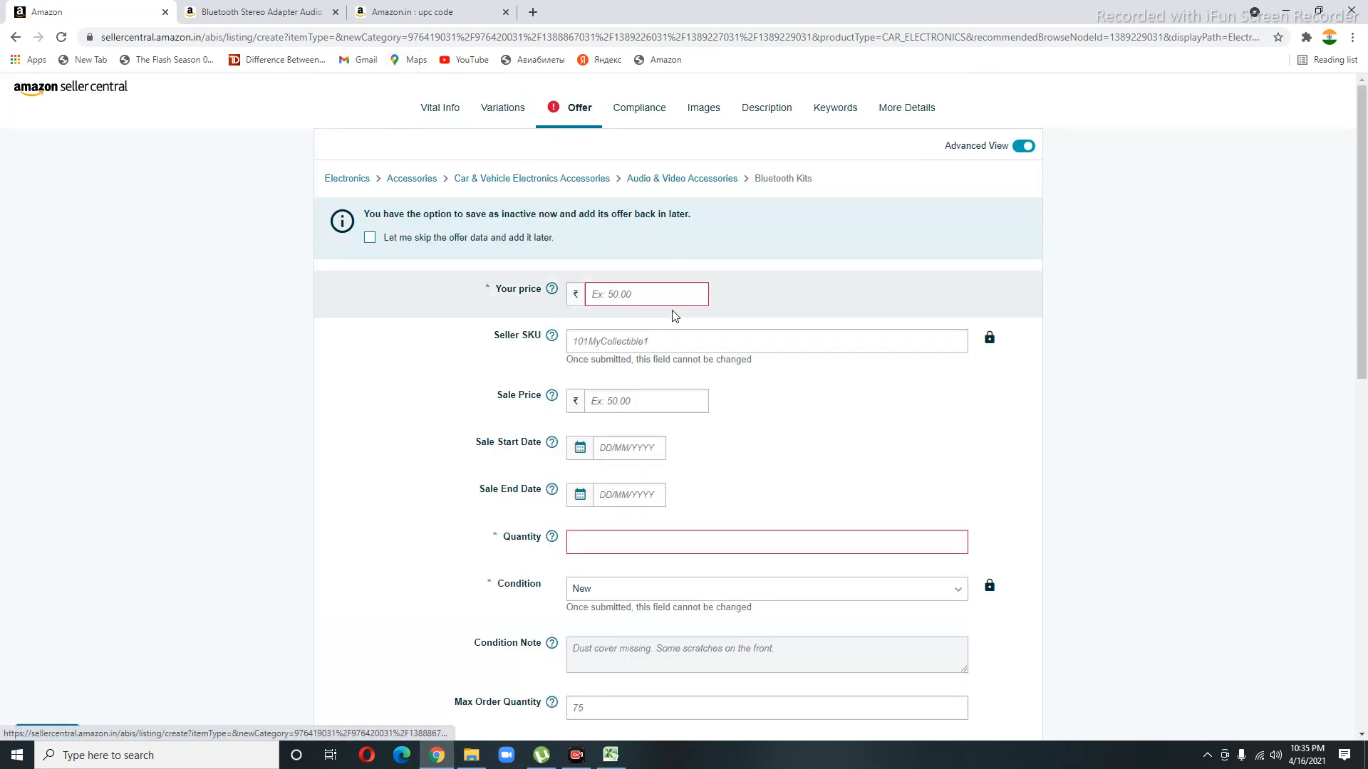
{"action": "left_click", "coordinate": [630, 299]}
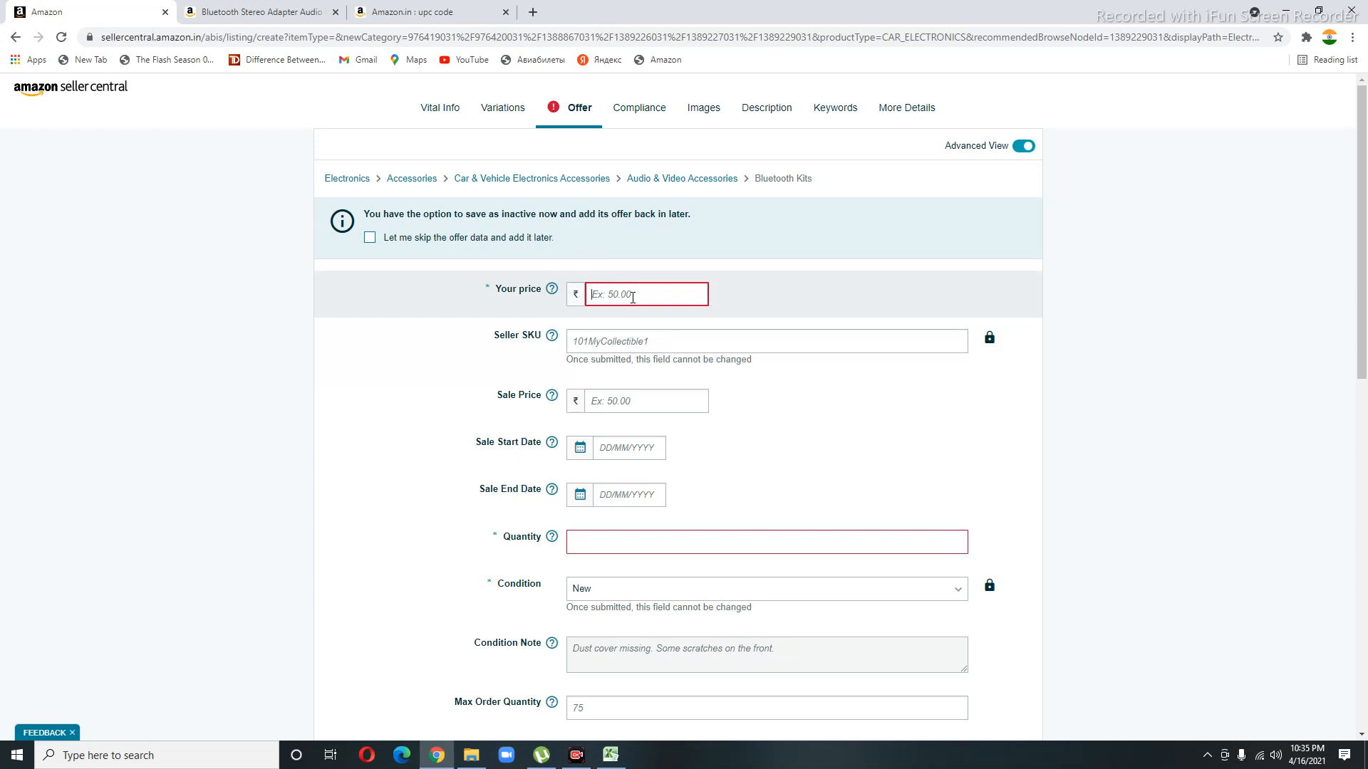
{"action": "type", "text": "499"}
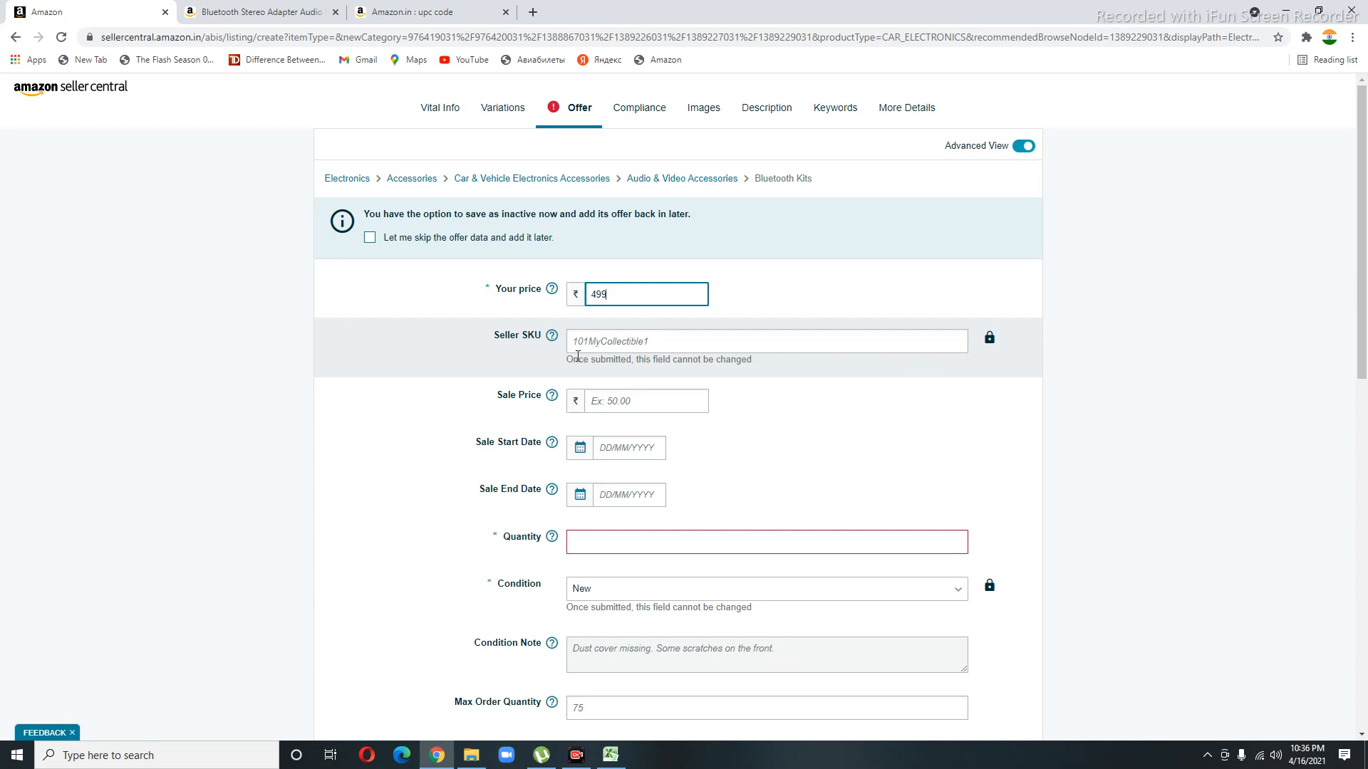
{"action": "left_click", "coordinate": [627, 543]}
{"action": "type", "text": "5"}
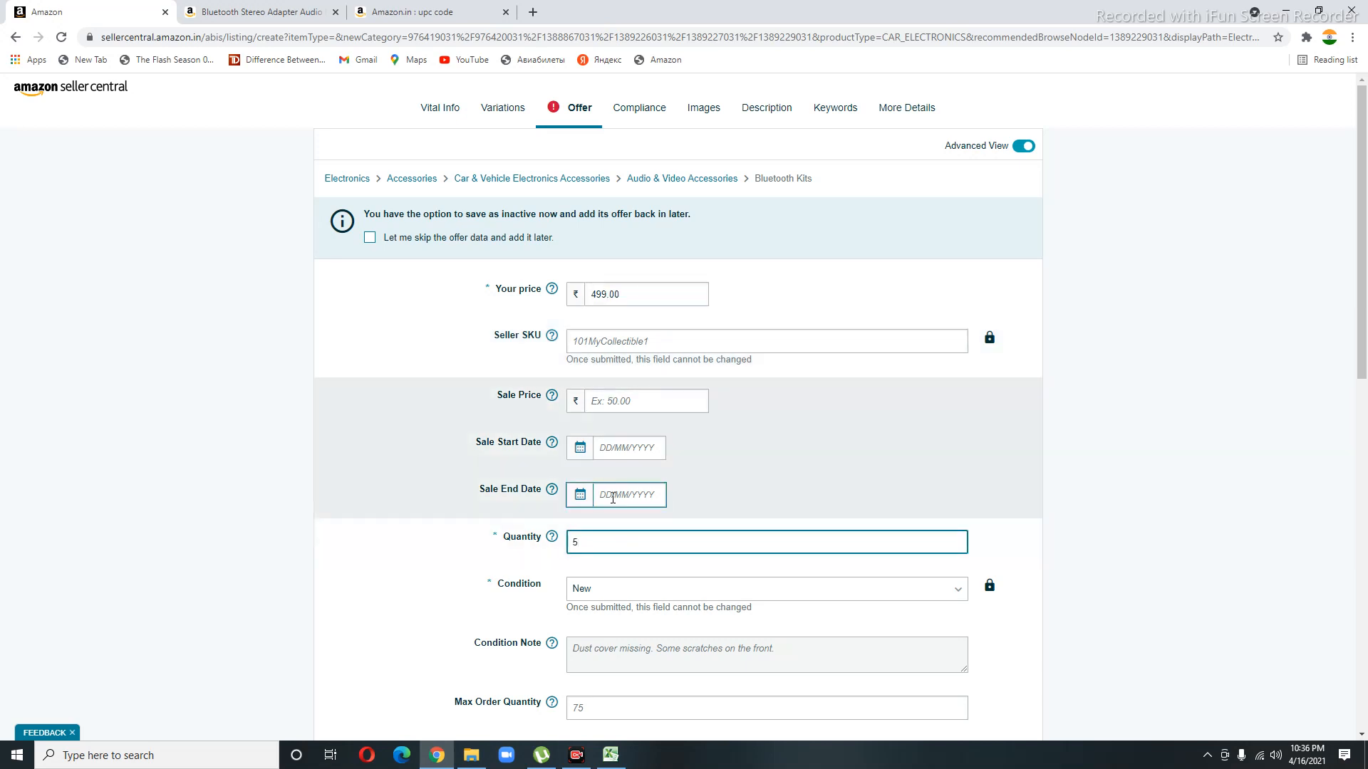
{"action": "scroll", "coordinate": [606, 516], "scroll_direction": "down", "scroll_amount": 5}
{"action": "left_click", "coordinate": [607, 612]}
{"action": "type", "text": "Bluetooth Stereo Adapter Audio Receiver"}
{"action": "left_click_drag", "start_coordinate": [955, 617], "coordinate": [285, 670]}
{"action": "key", "text": "BackSpace"}
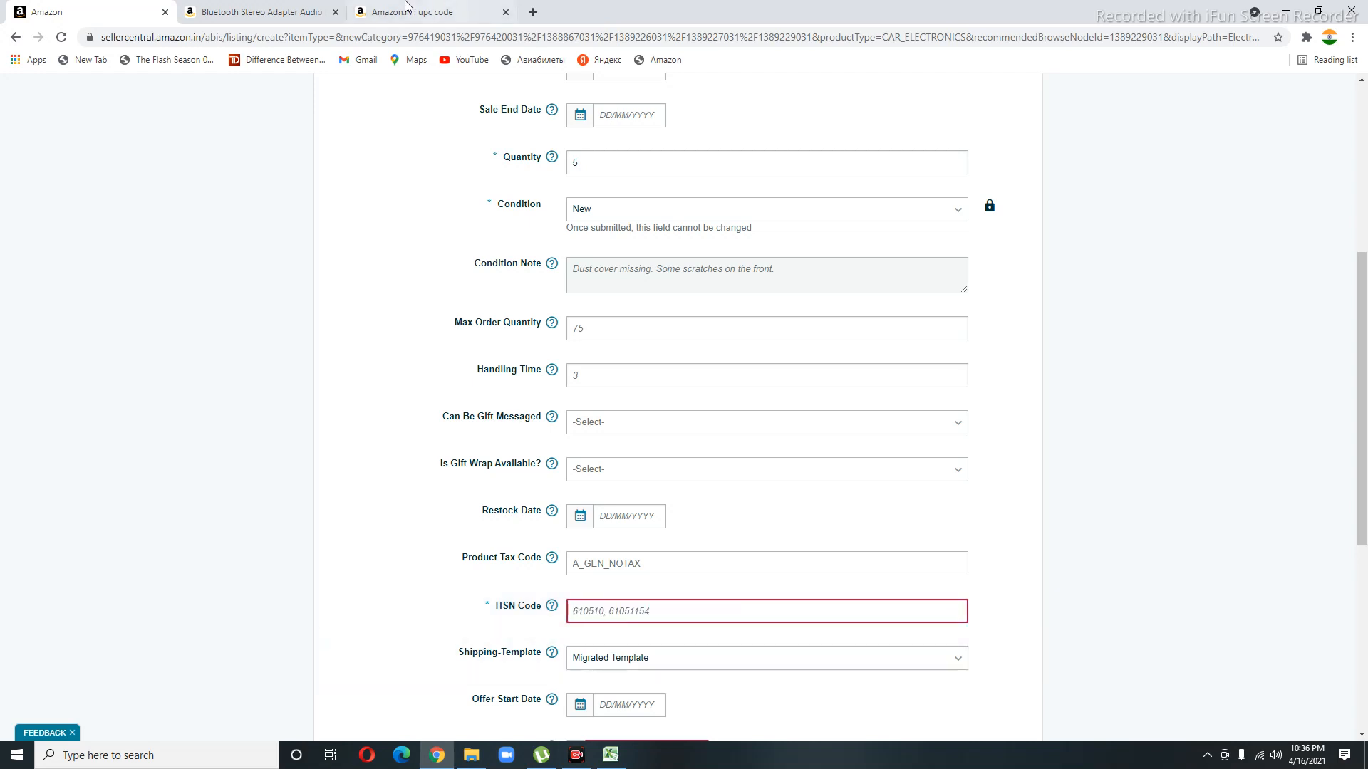
Search Google in a new browser tab for "hsn code of bluetooth receiver", without the gst rate wording.
{"action": "left_click", "coordinate": [533, 12]}
{"action": "type", "text": "hsn"}
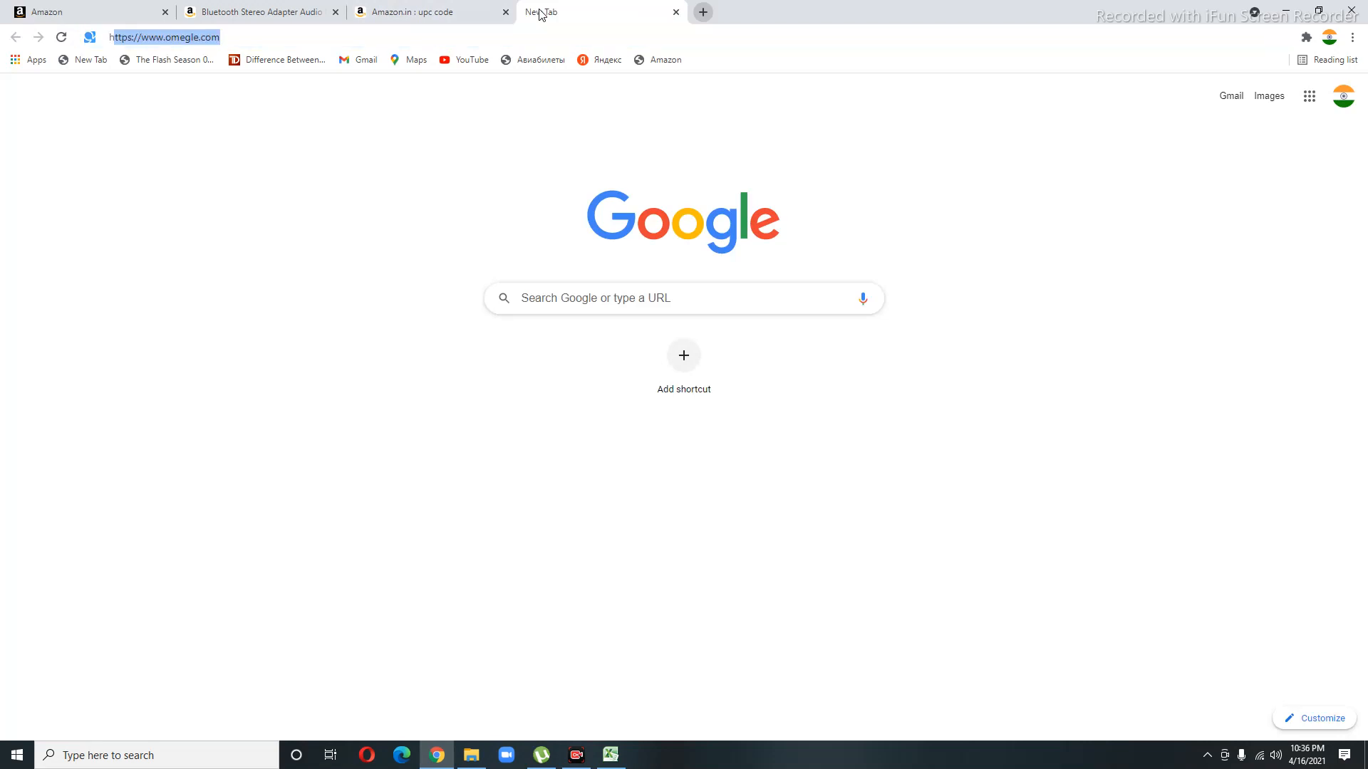
{"action": "key", "text": "Return"}
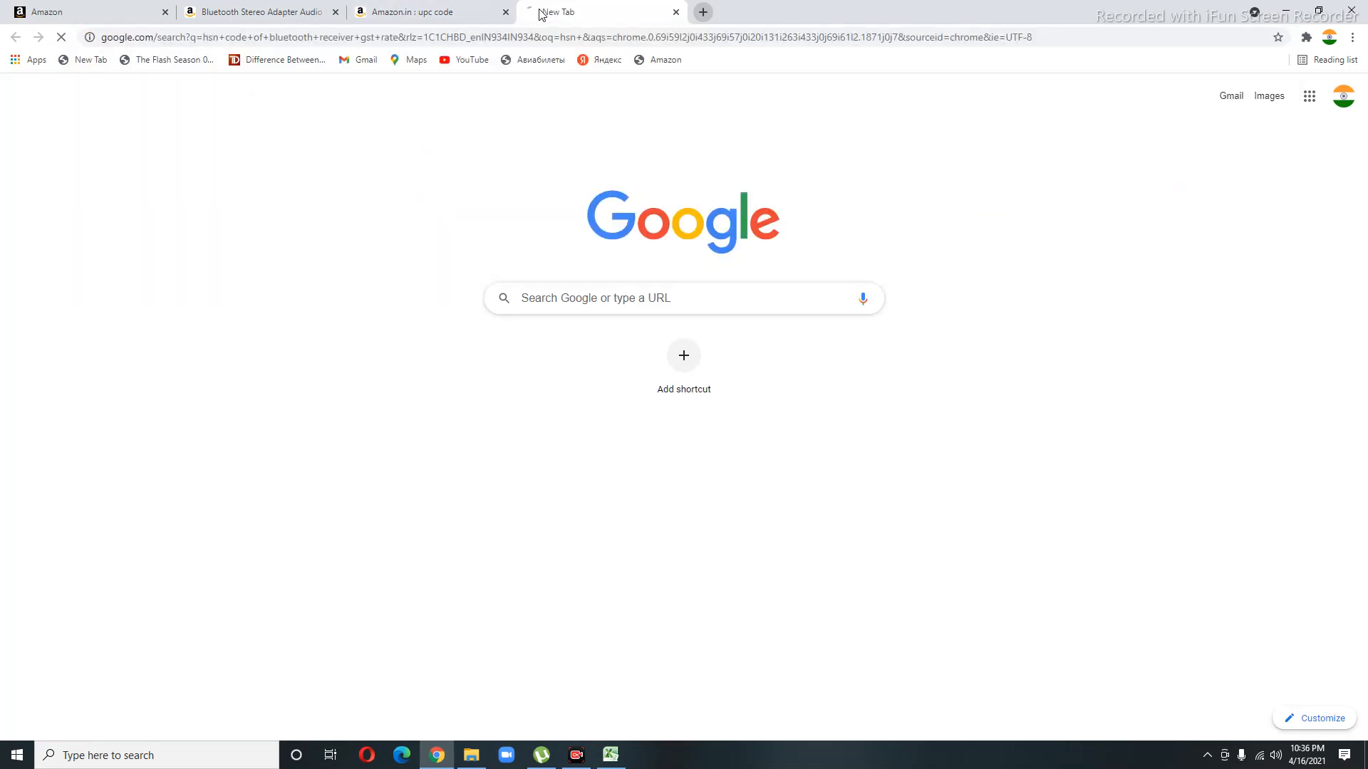
{"action": "left_click_drag", "start_coordinate": [325, 108], "coordinate": [282, 107]}
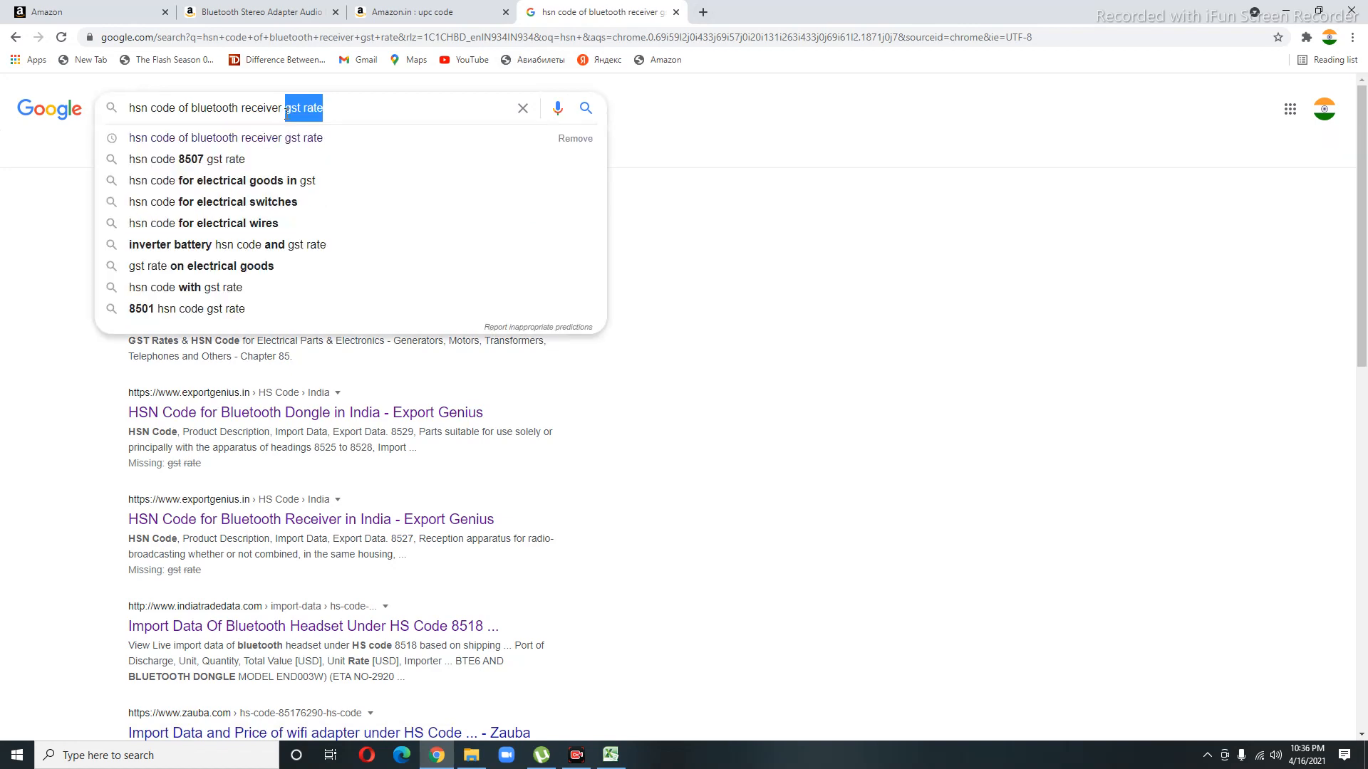
{"action": "key", "text": "BackSpace"}
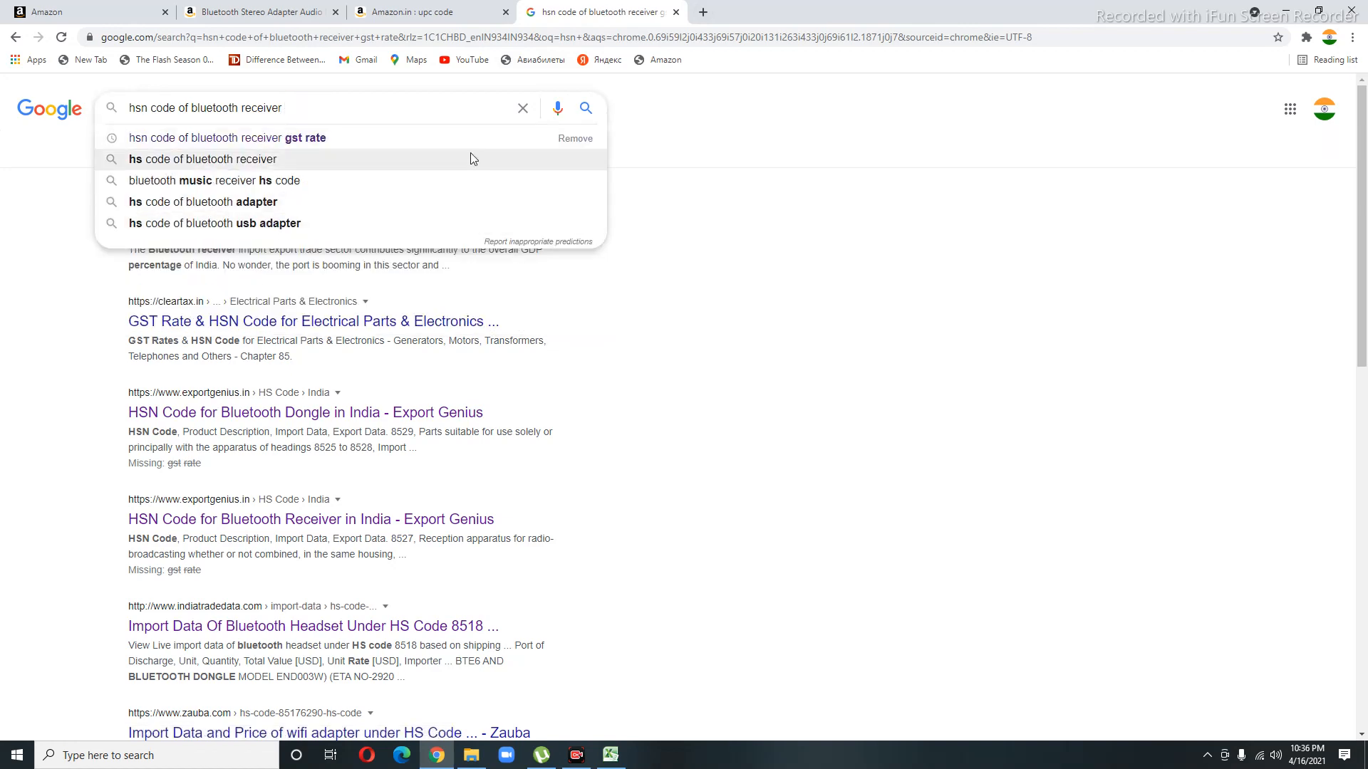
{"action": "key", "text": "Return"}
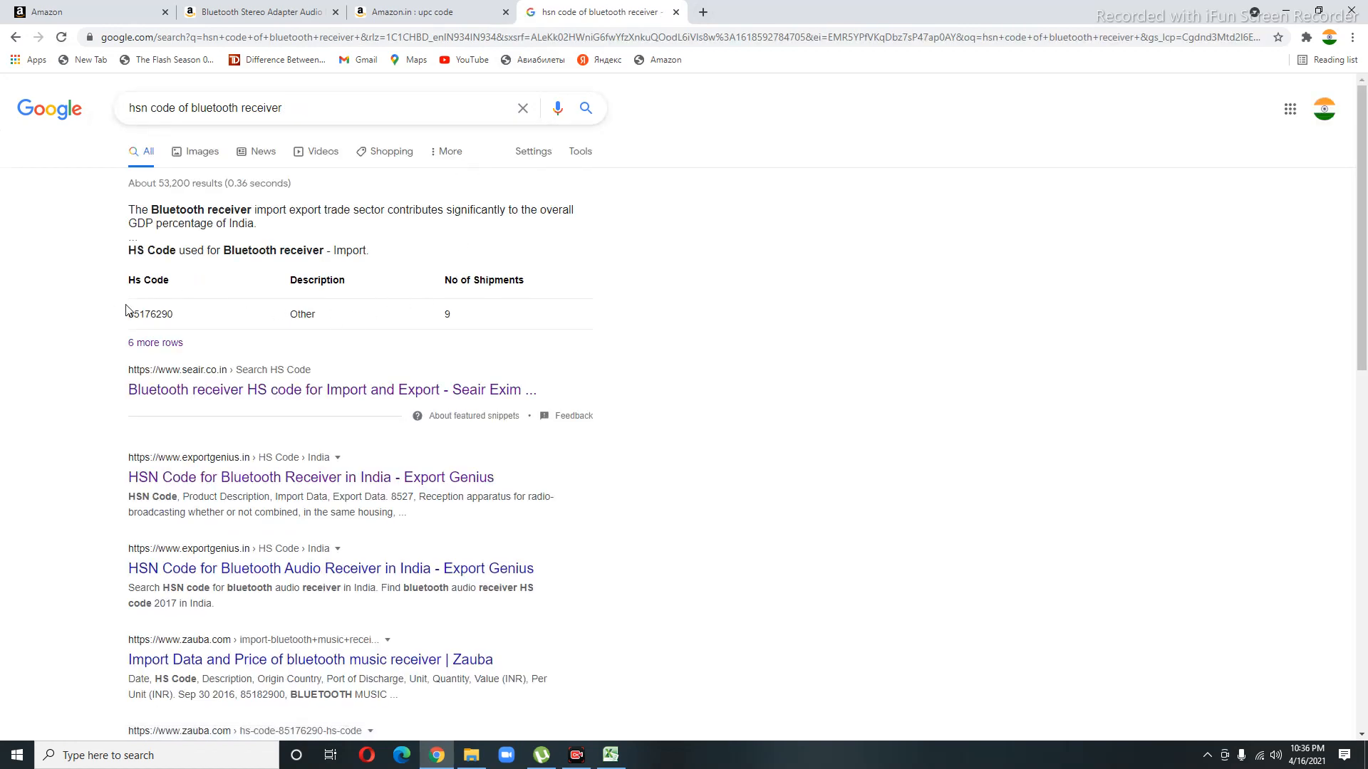
Copy the code 85176290 from the search results and paste it as the listing's HSN Code.
{"action": "left_click_drag", "start_coordinate": [128, 314], "coordinate": [180, 317]}
{"action": "key", "text": "ctrl+c"}
{"action": "left_click", "coordinate": [86, 12]}
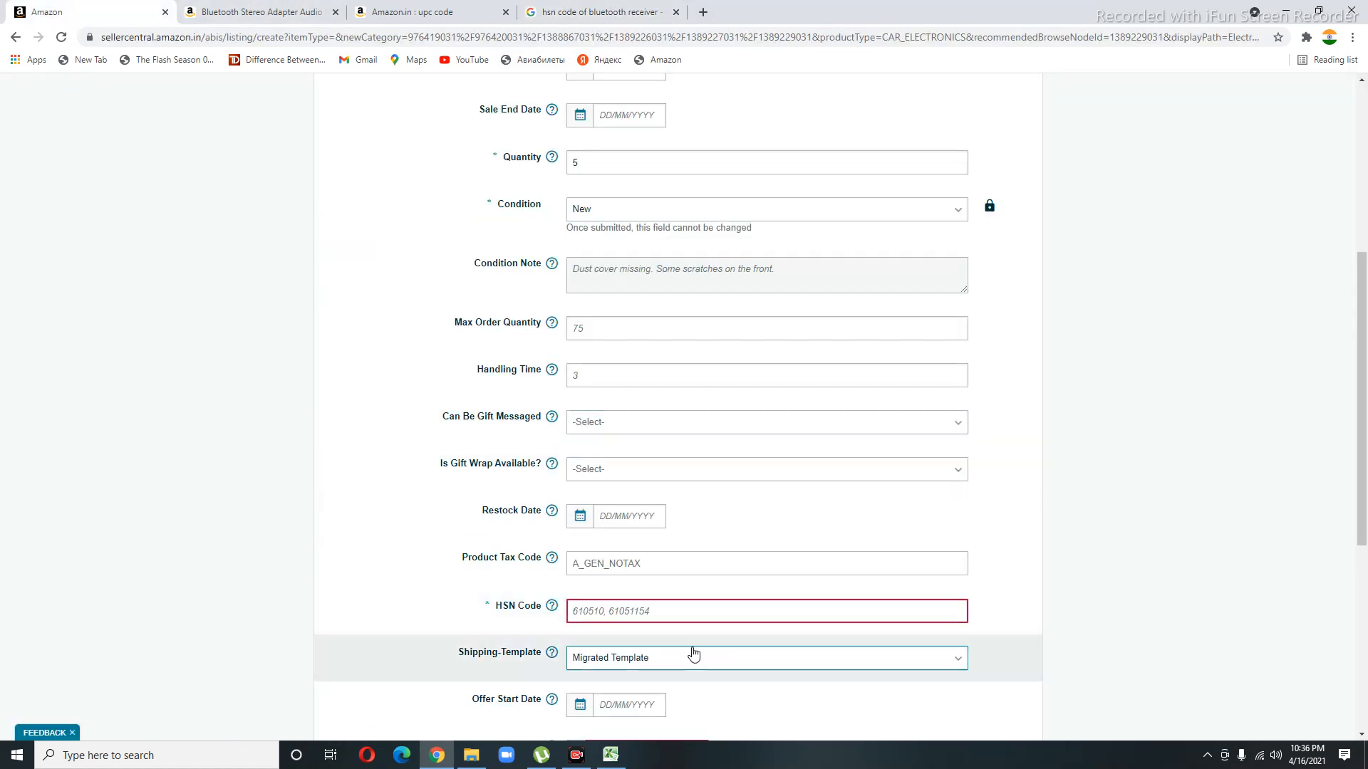
{"action": "left_click", "coordinate": [663, 617]}
{"action": "key", "text": "ctrl+v"}
Set the offer's Handling Time to 1.
{"action": "scroll", "coordinate": [904, 577], "scroll_direction": "down", "scroll_amount": 5}
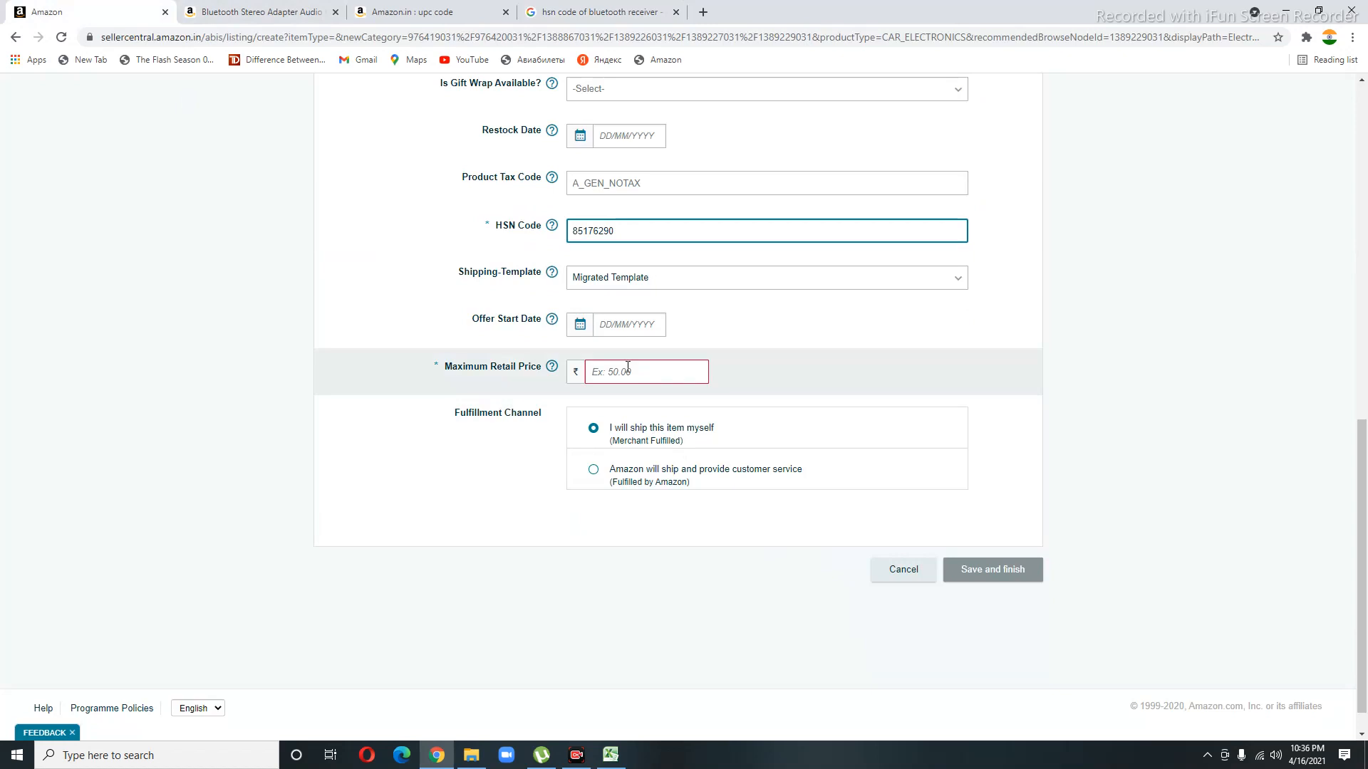
{"action": "scroll", "coordinate": [627, 374], "scroll_direction": "up", "scroll_amount": 5}
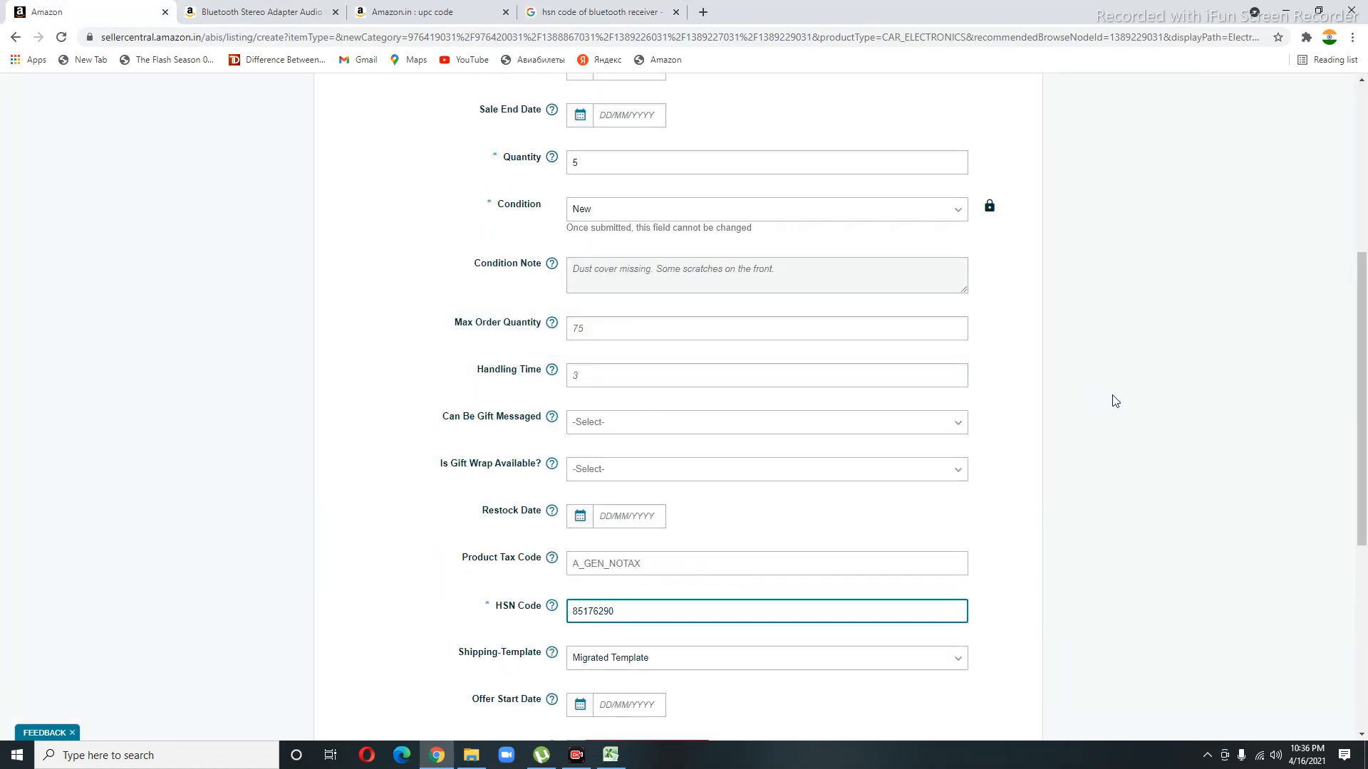
{"action": "left_click", "coordinate": [583, 374]}
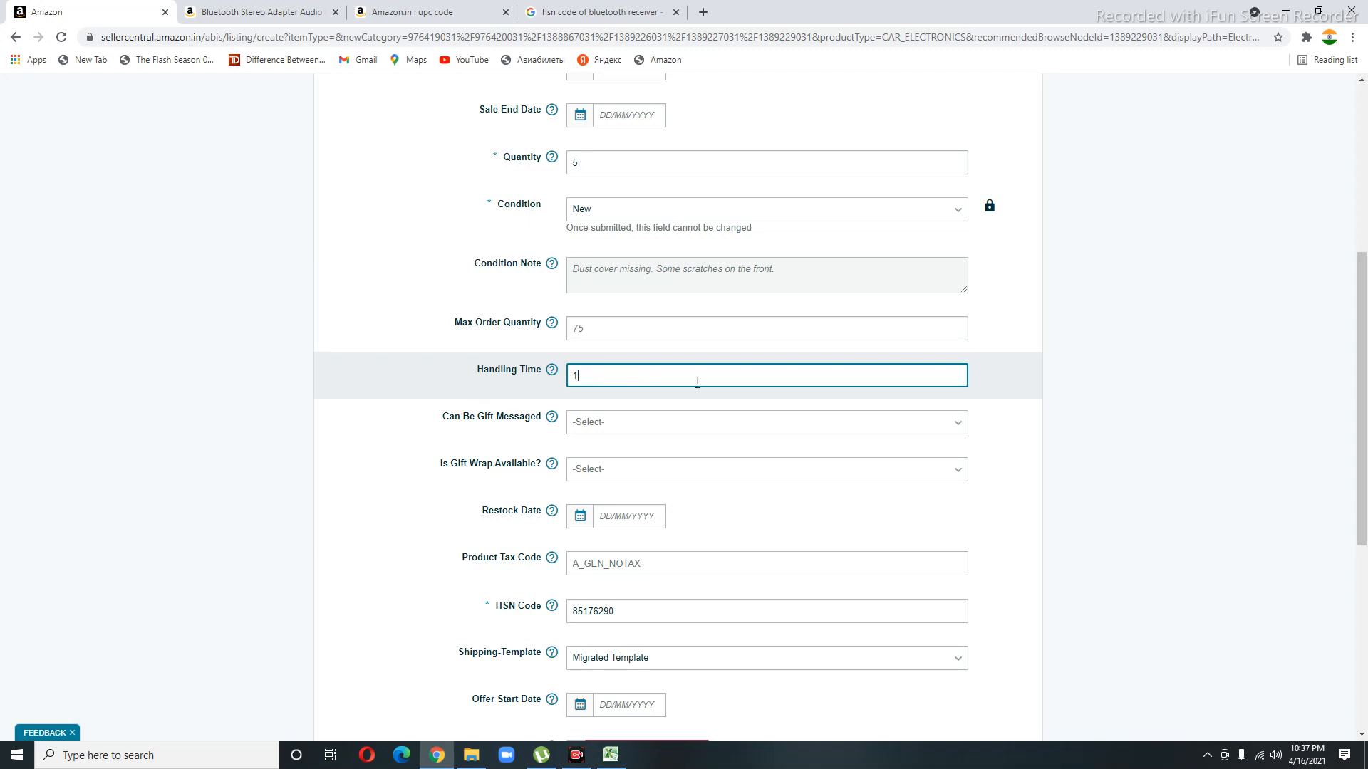
Set the Maximum Retail Price to ₹900 and review the offer fields.
{"action": "scroll", "coordinate": [1114, 407], "scroll_direction": "down", "scroll_amount": 3}
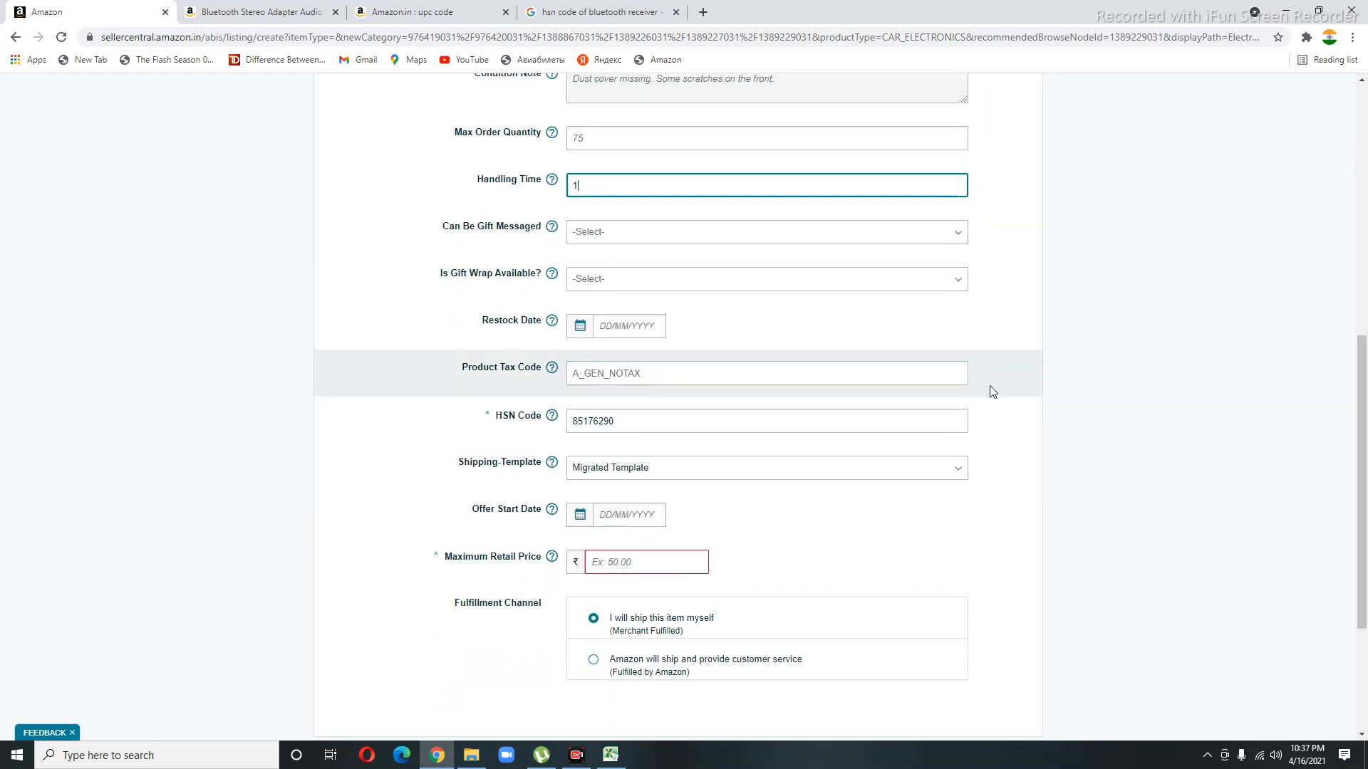
{"action": "scroll", "coordinate": [992, 392], "scroll_direction": "down", "scroll_amount": 3}
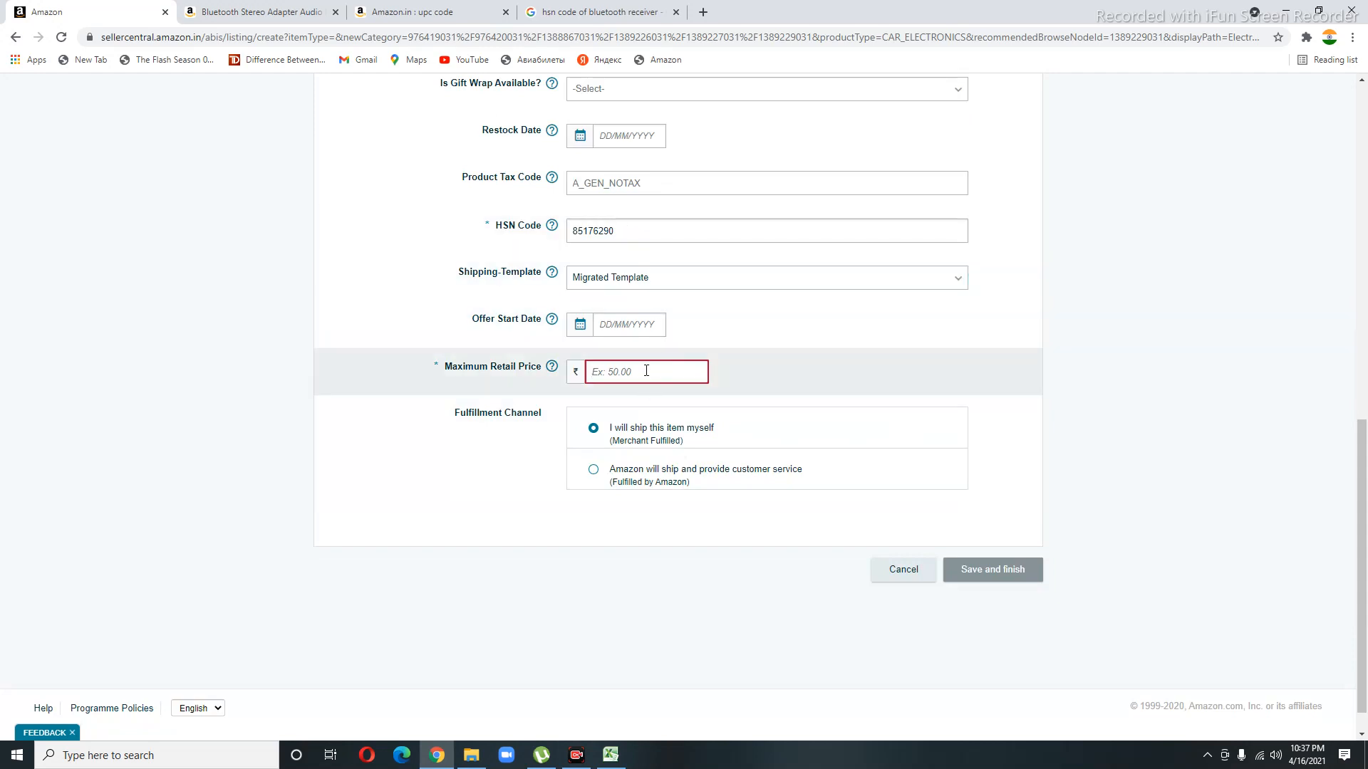
{"action": "scroll", "coordinate": [647, 370], "scroll_direction": "up", "scroll_amount": 5}
{"action": "scroll", "coordinate": [788, 253], "scroll_direction": "down", "scroll_amount": 3}
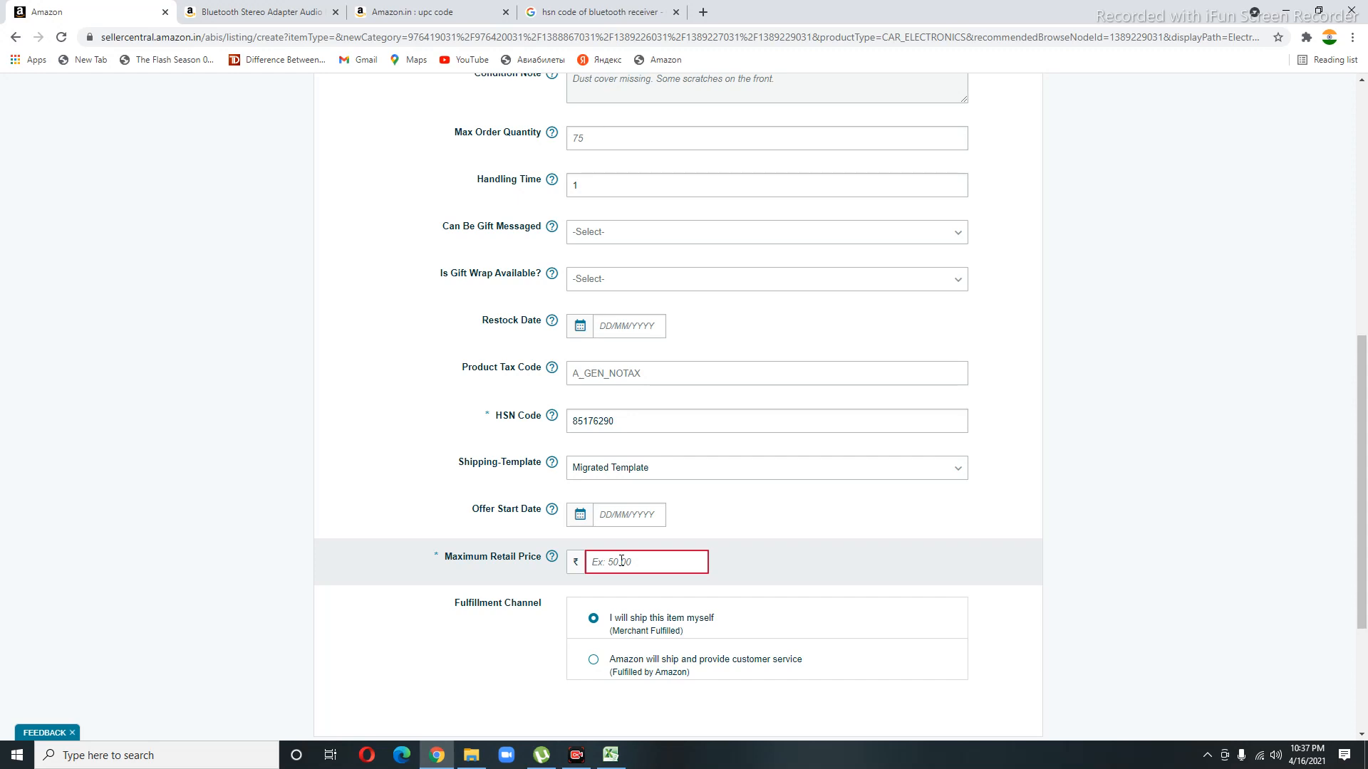
{"action": "type", "text": "900"}
{"action": "scroll", "coordinate": [1041, 567], "scroll_direction": "up", "scroll_amount": 6}
{"action": "scroll", "coordinate": [970, 541], "scroll_direction": "down", "scroll_amount": 8}
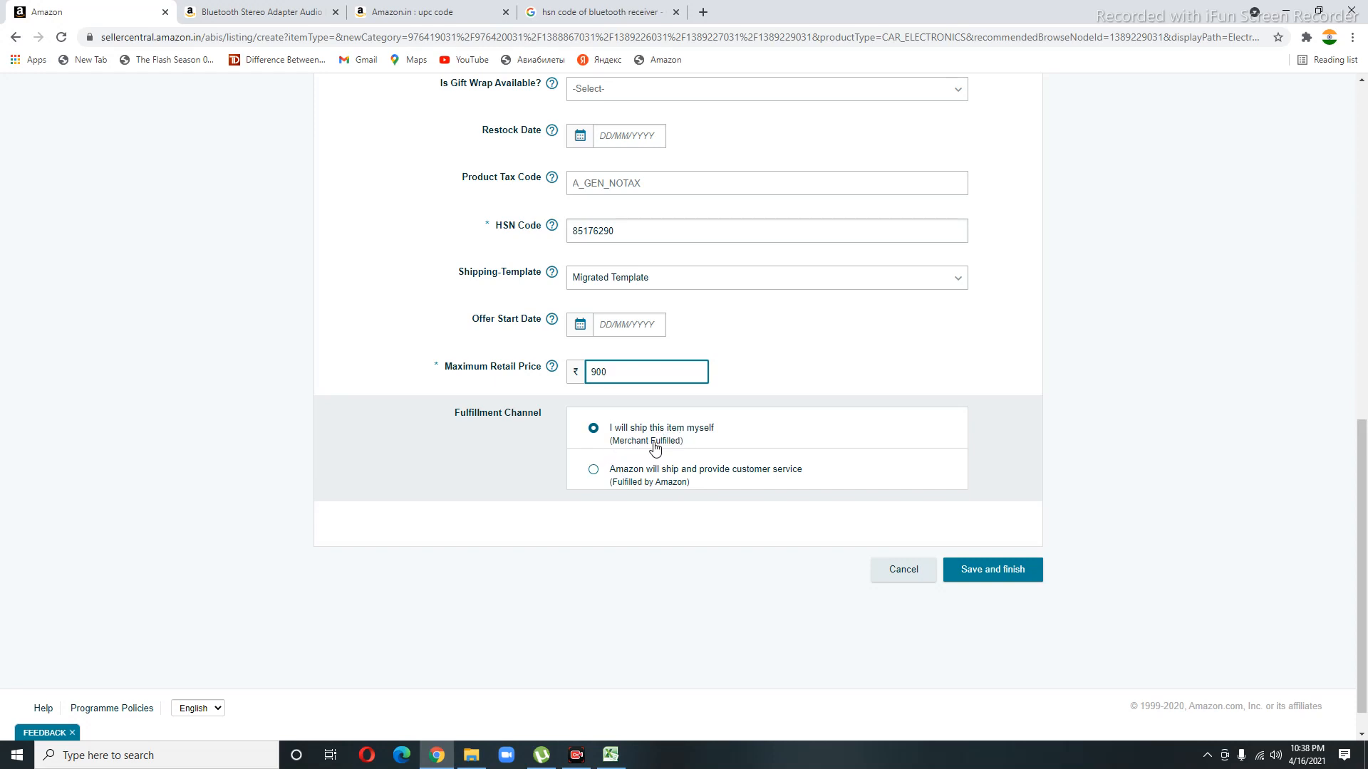
Open the listing's compliance details, set the Item Weight to 15 GR and look over the remaining fields.
{"action": "scroll", "coordinate": [1079, 491], "scroll_direction": "up", "scroll_amount": 10}
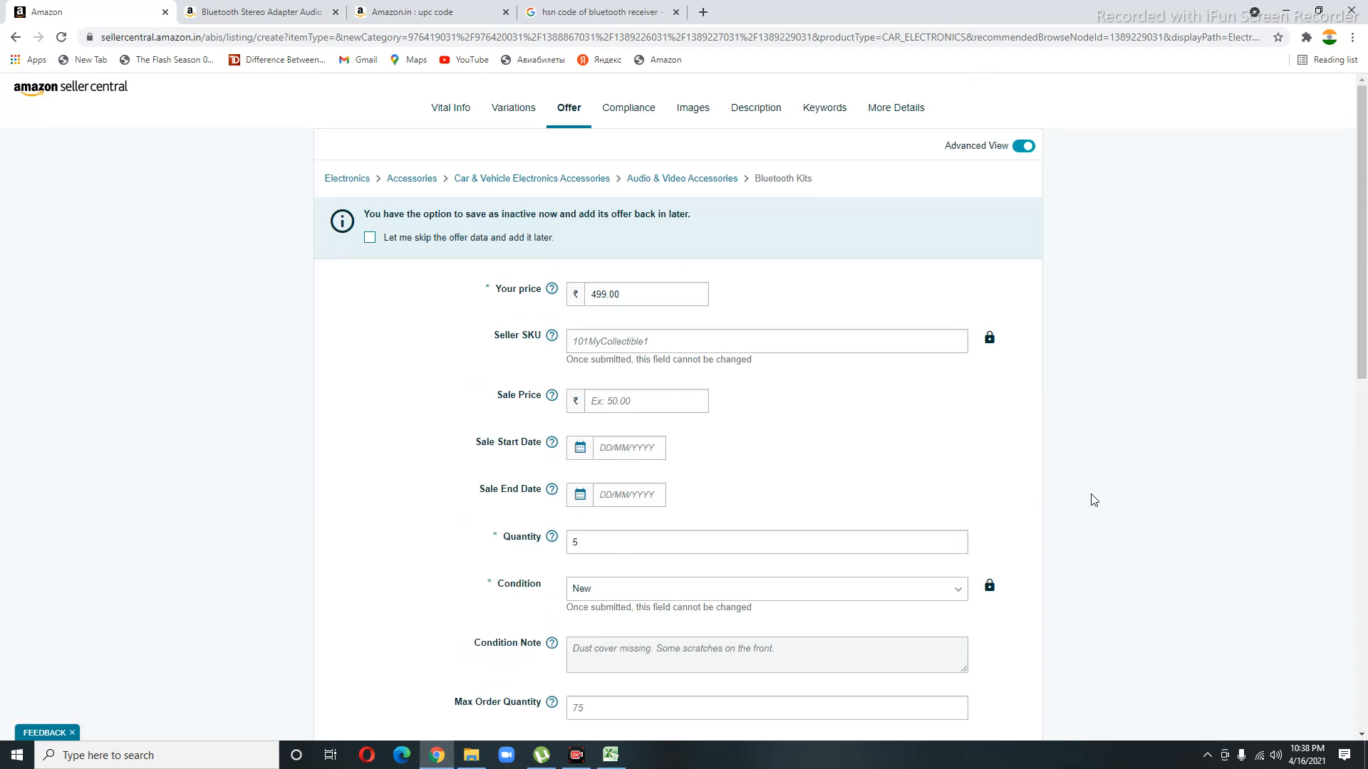
{"action": "left_click", "coordinate": [627, 110]}
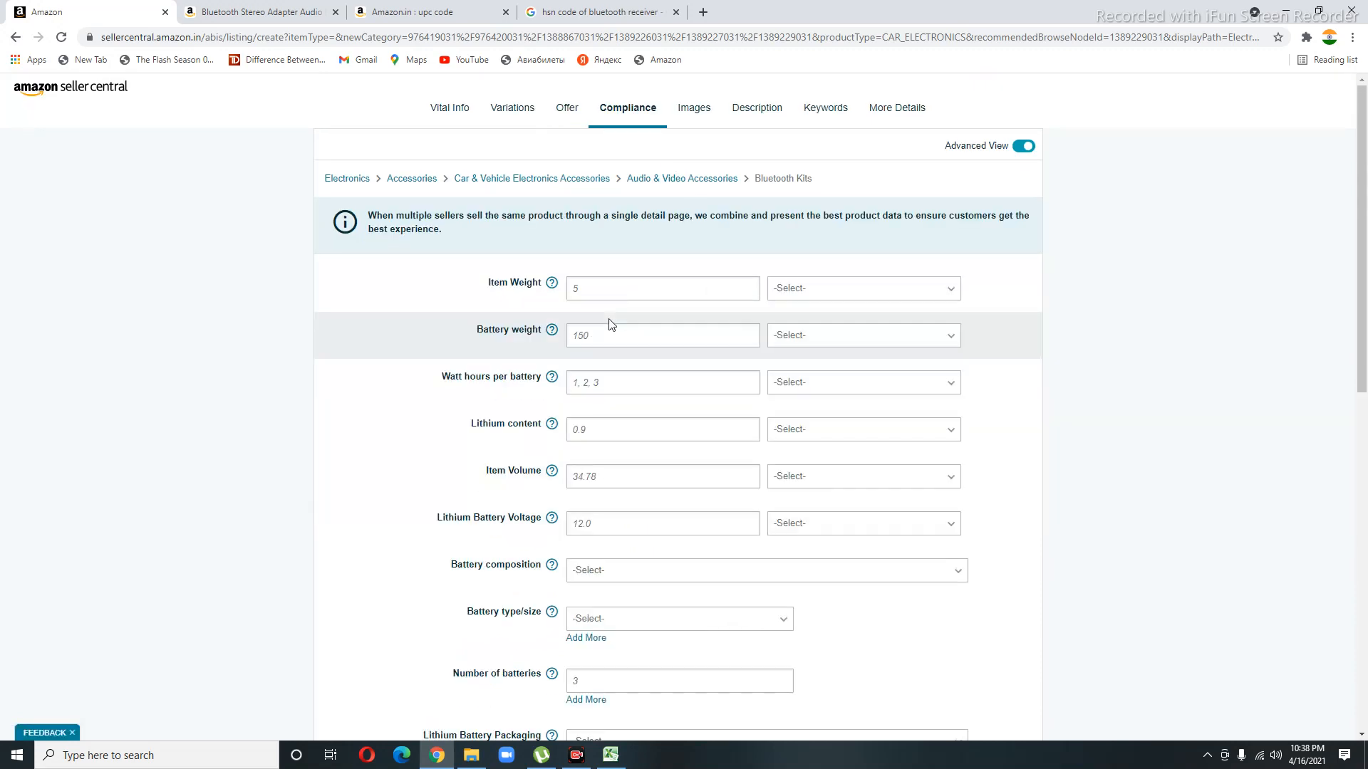
{"action": "left_click", "coordinate": [640, 289]}
{"action": "type", "text": "1"}
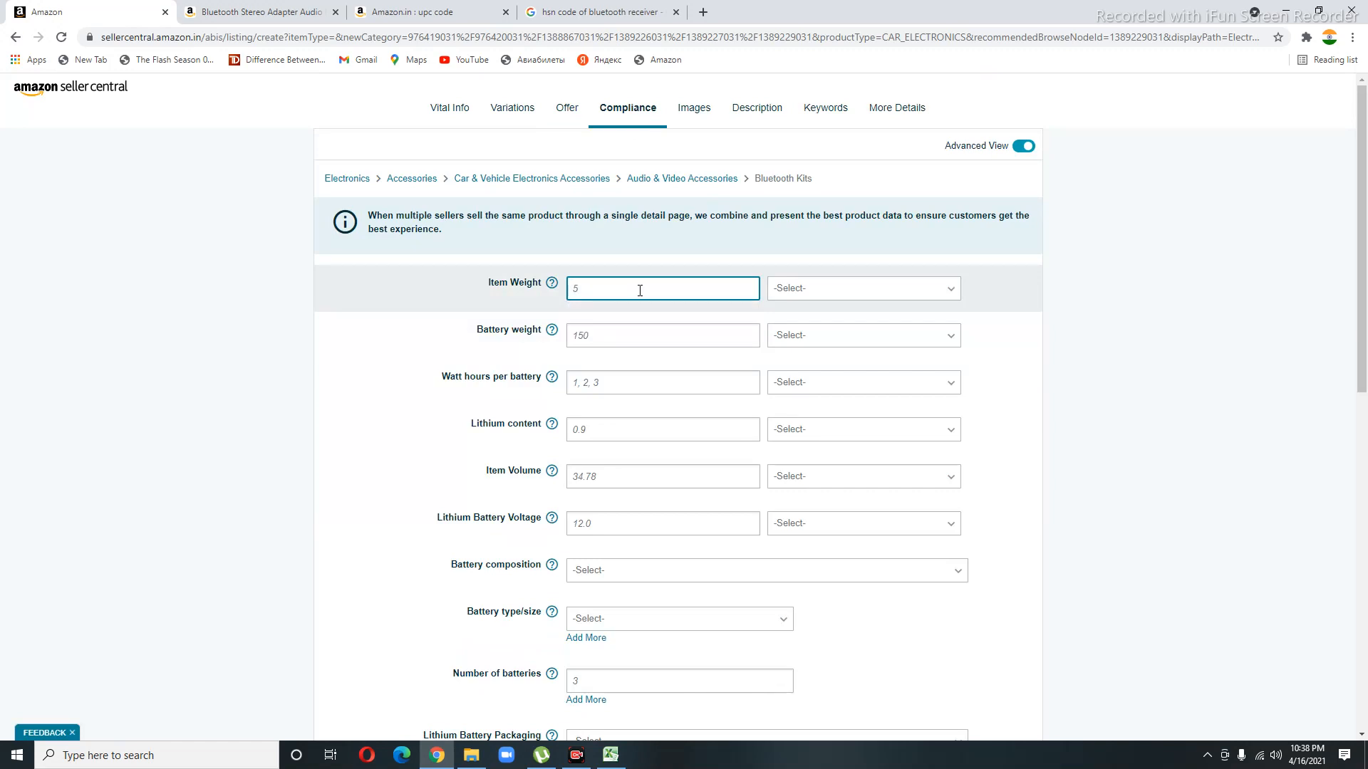
{"action": "type", "text": "15"}
{"action": "left_click", "coordinate": [840, 288]}
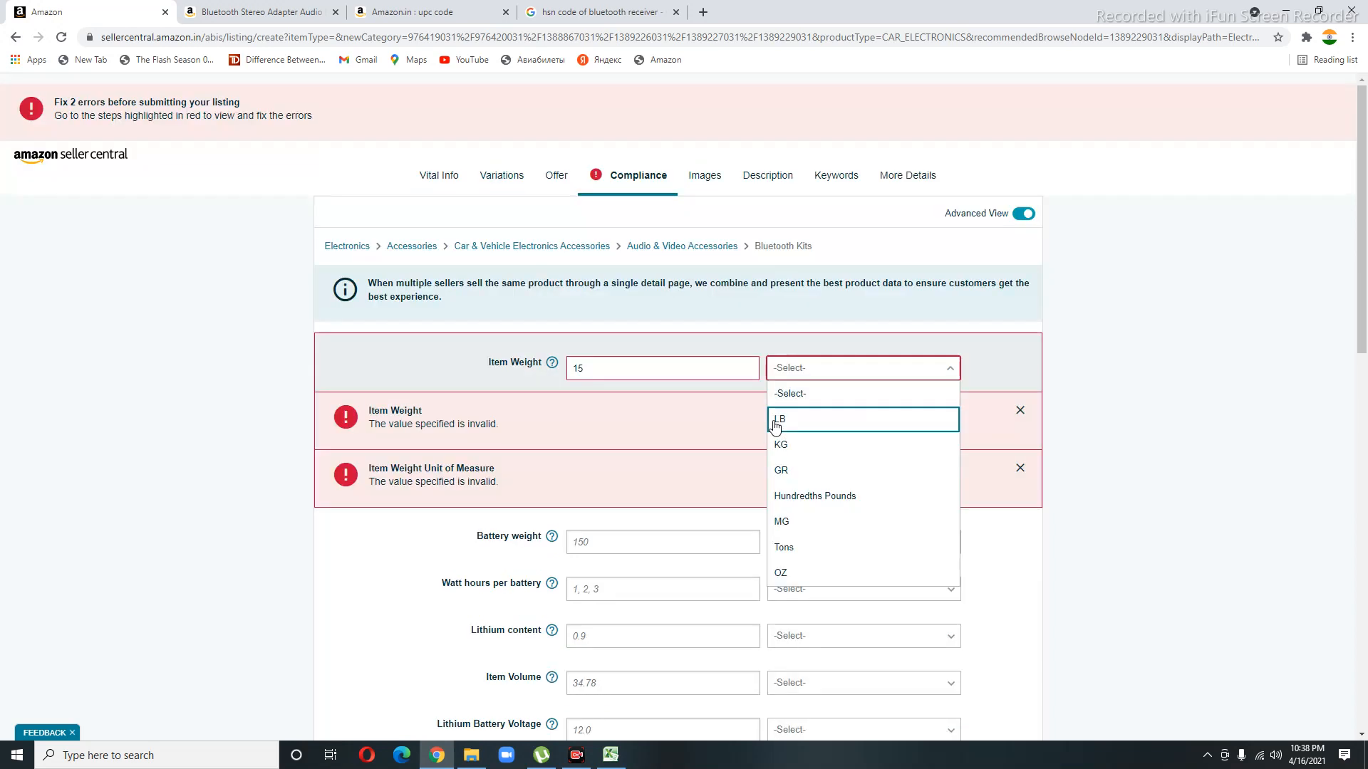
{"action": "left_click", "coordinate": [791, 476]}
{"action": "scroll", "coordinate": [1078, 452], "scroll_direction": "down", "scroll_amount": 15}
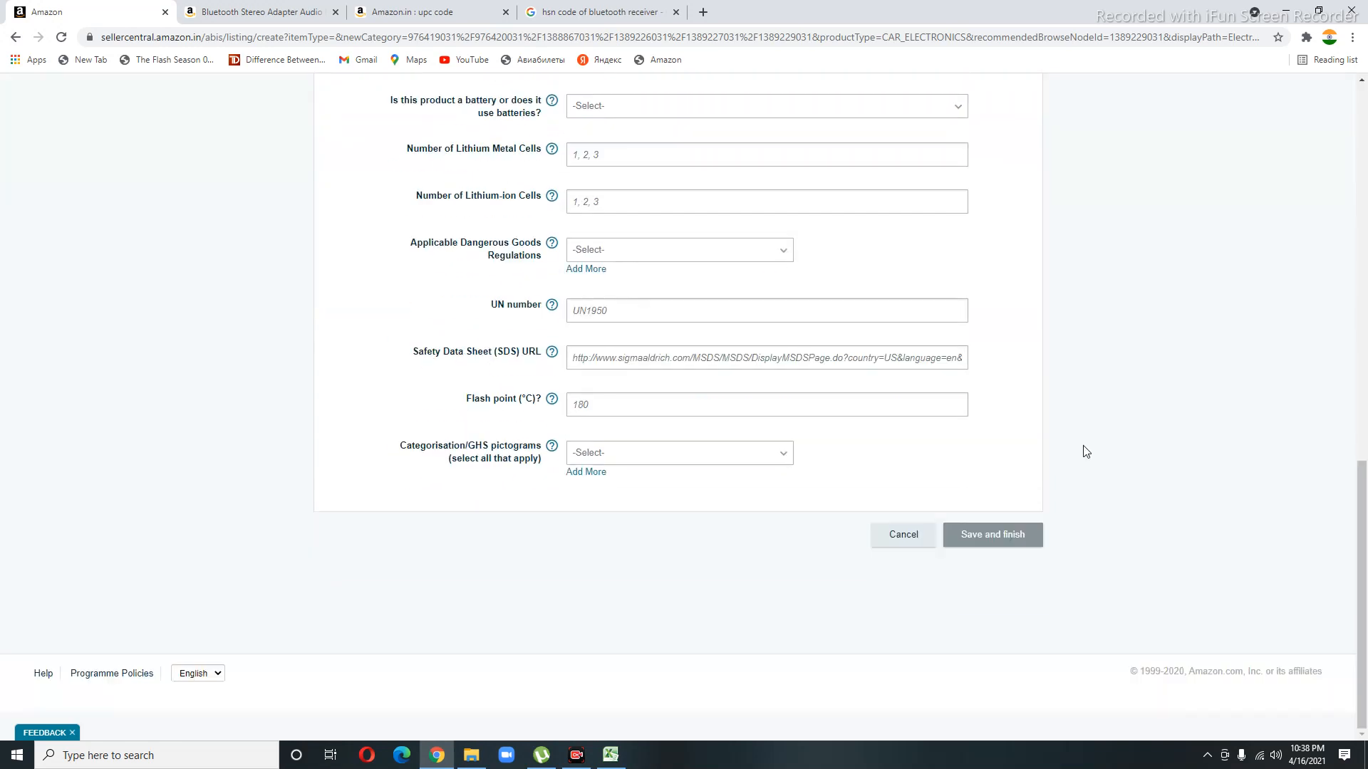
{"action": "scroll", "coordinate": [1088, 453], "scroll_direction": "up", "scroll_amount": 15}
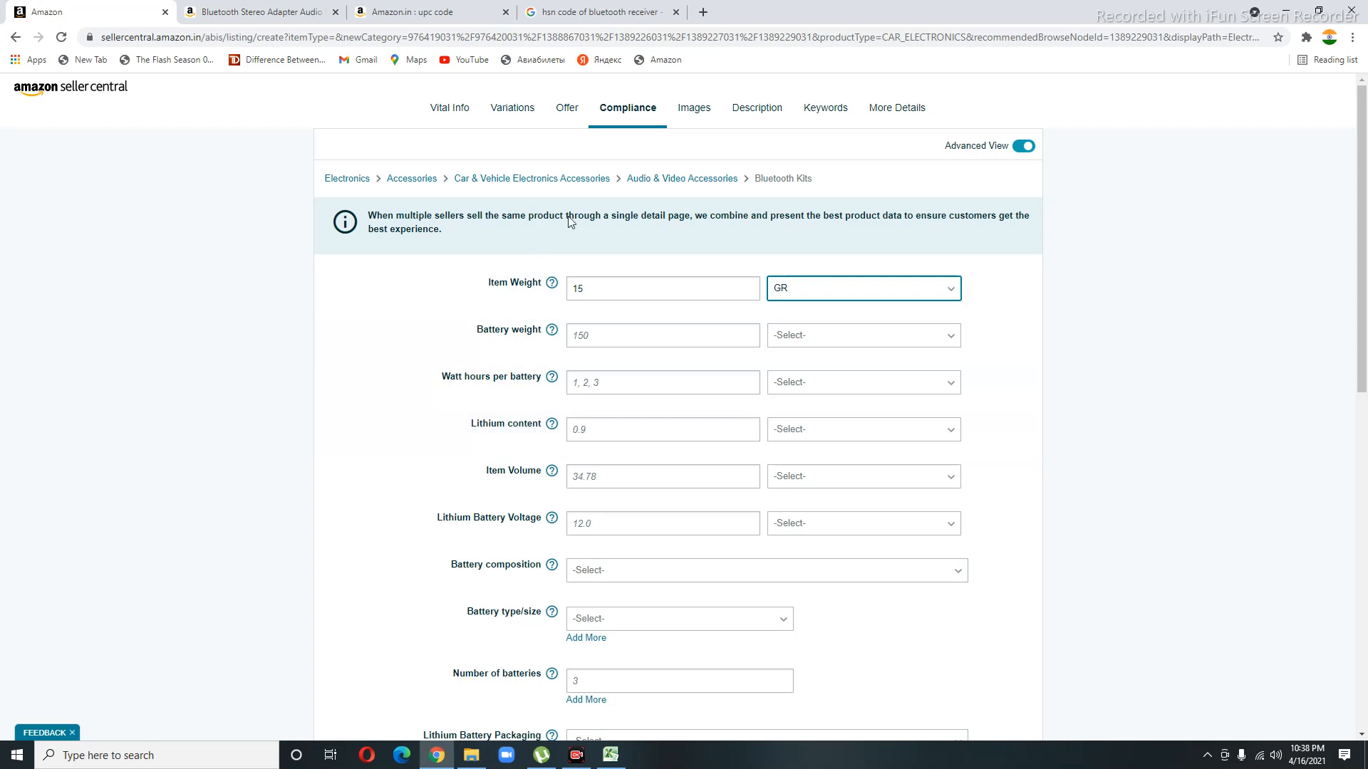
Open the listing's Images section, then save the reference product's main photo from its Amazon page to Local Disk (E:).
{"action": "left_click", "coordinate": [696, 116]}
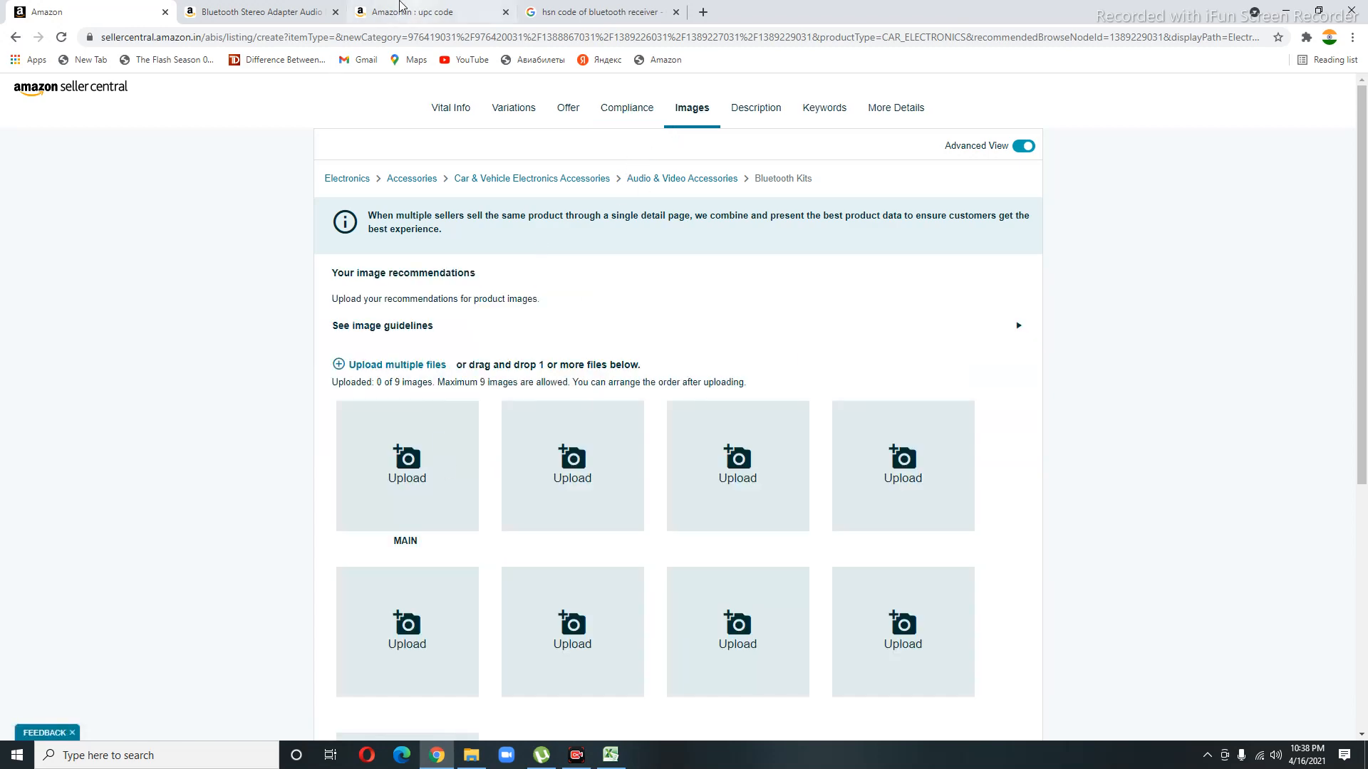
{"action": "left_click", "coordinate": [211, 13]}
{"action": "left_click", "coordinate": [419, 352]}
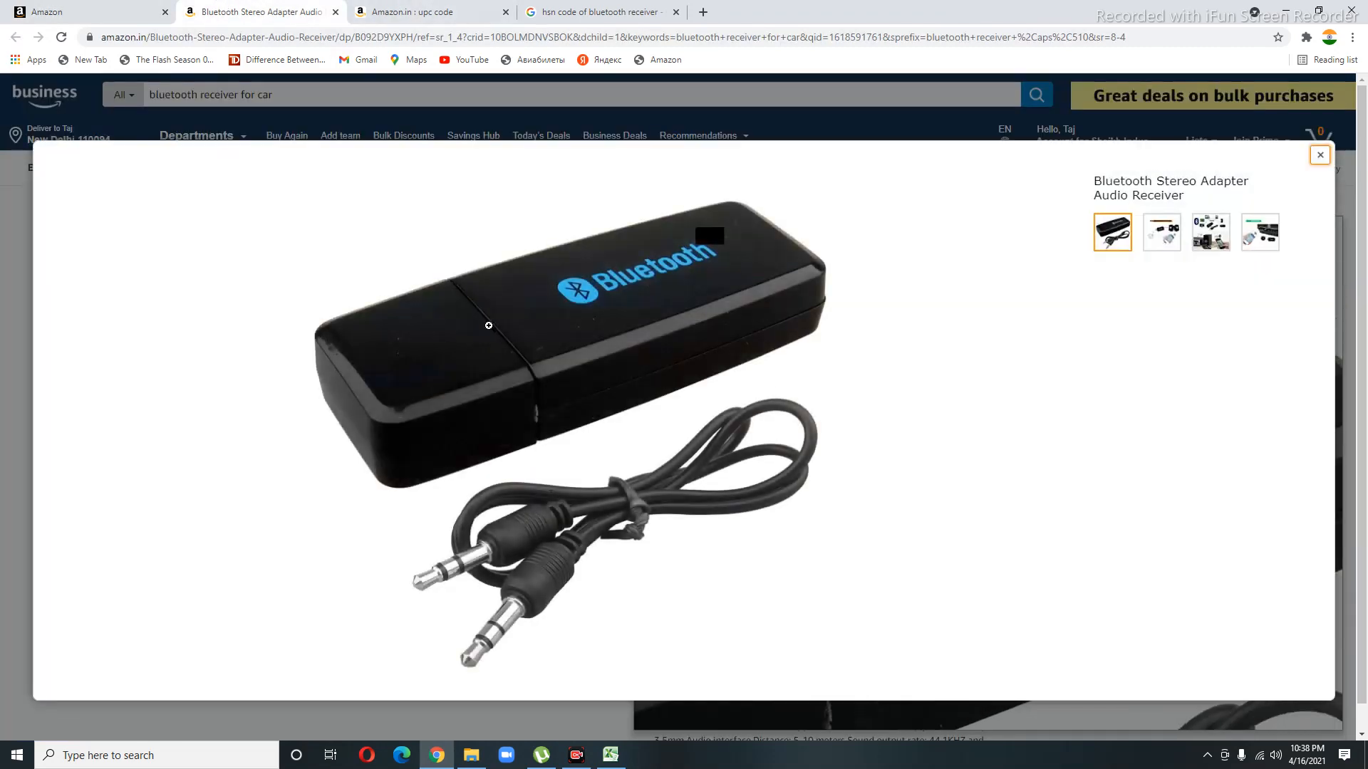
{"action": "left_click", "coordinate": [538, 317]}
{"action": "left_click", "coordinate": [562, 317]}
{"action": "right_click", "coordinate": [623, 317]}
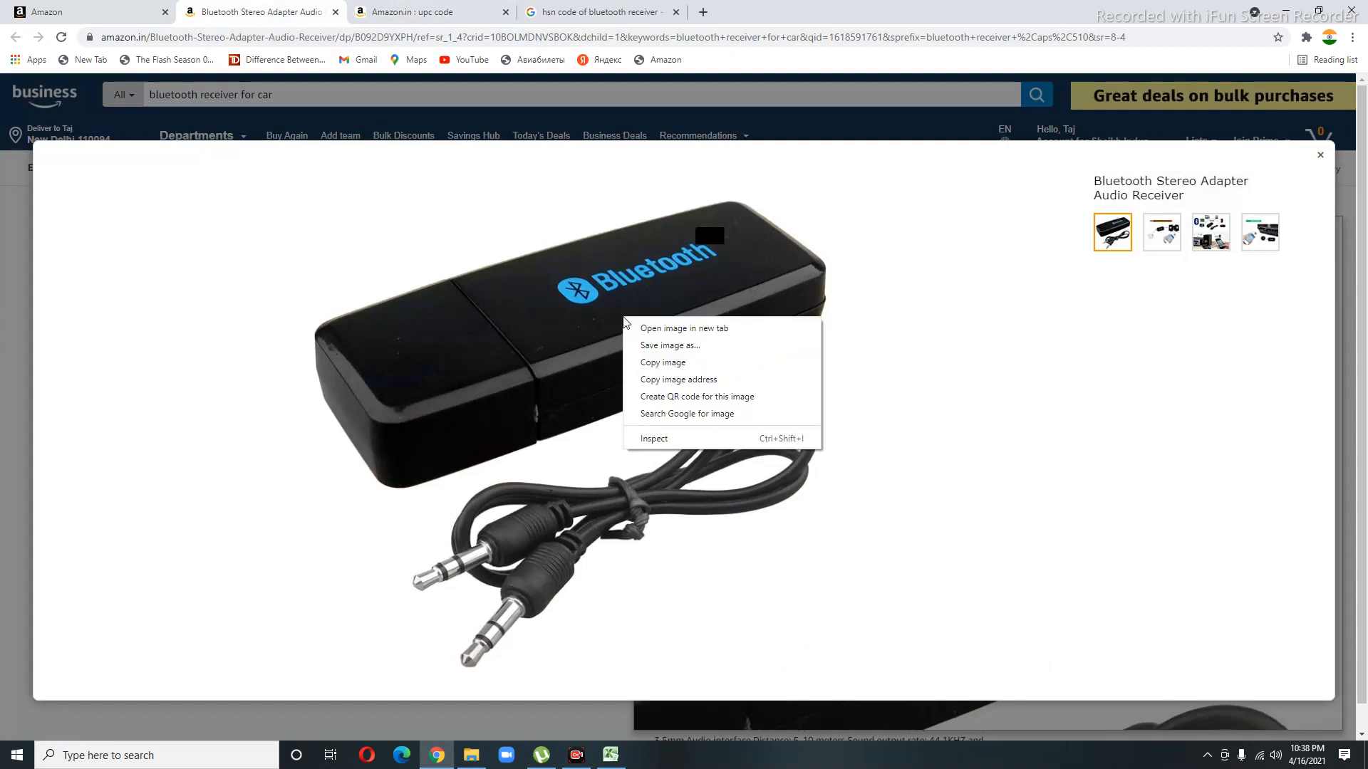
{"action": "left_click", "coordinate": [668, 346]}
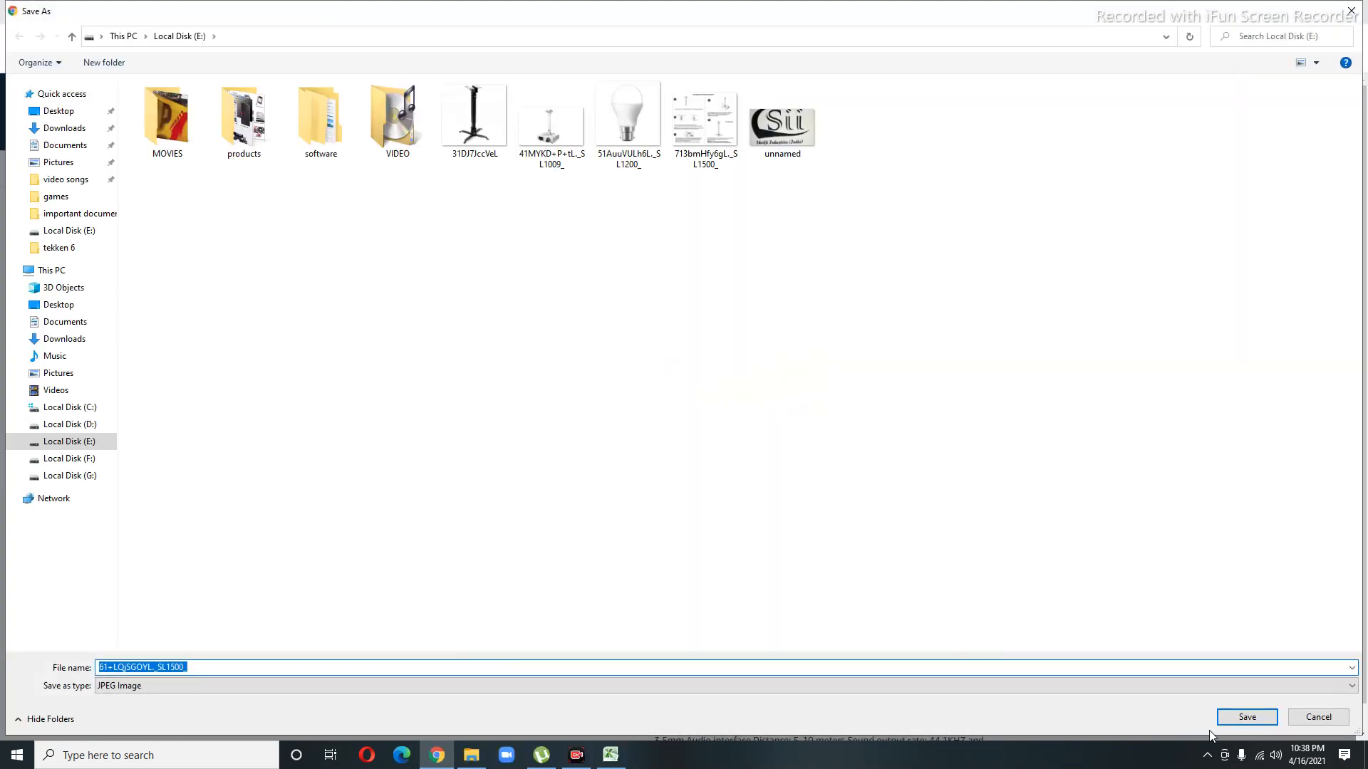
{"action": "left_click", "coordinate": [1342, 627]}
{"action": "left_click", "coordinate": [1245, 717]}
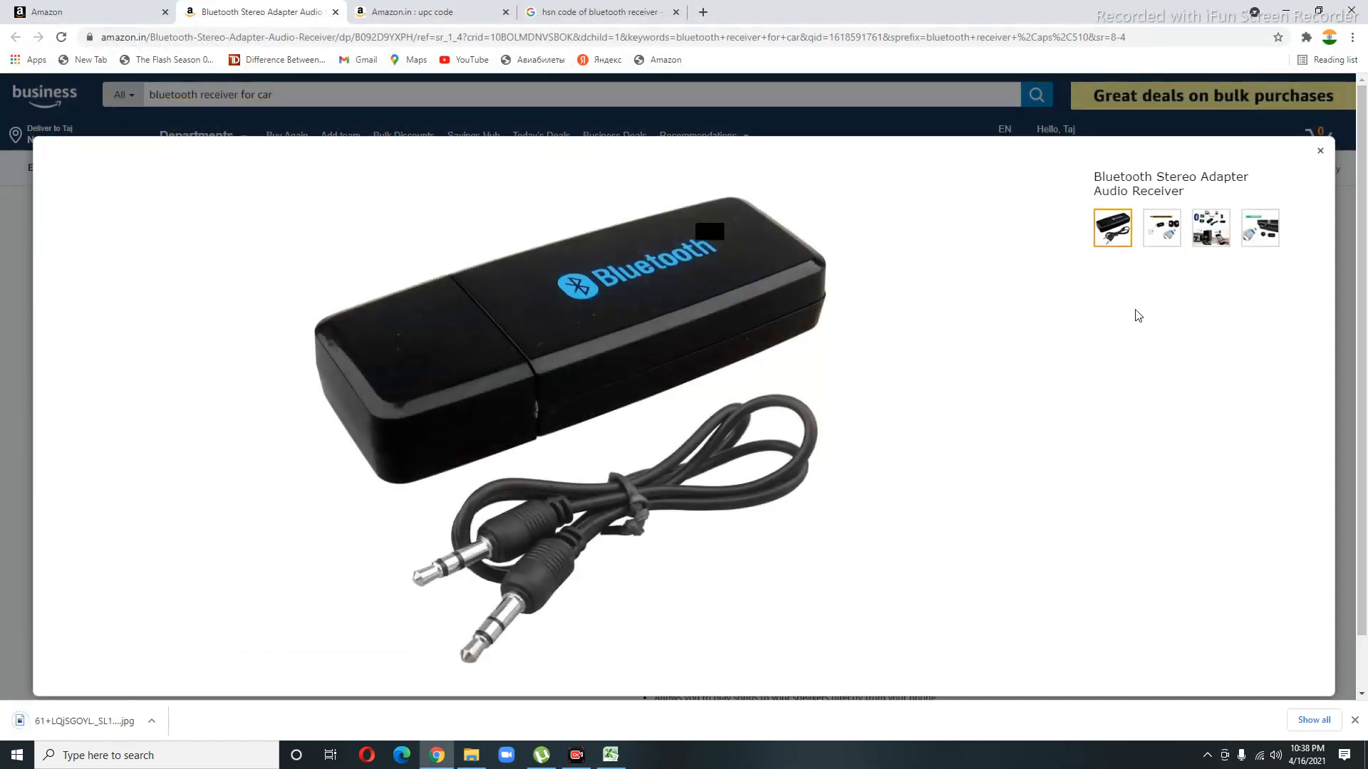
Save the product's second photo, the "Cable audio variable wireless speaker" image, to Local Disk (E:).
{"action": "left_click", "coordinate": [1161, 228]}
{"action": "right_click", "coordinate": [593, 379]}
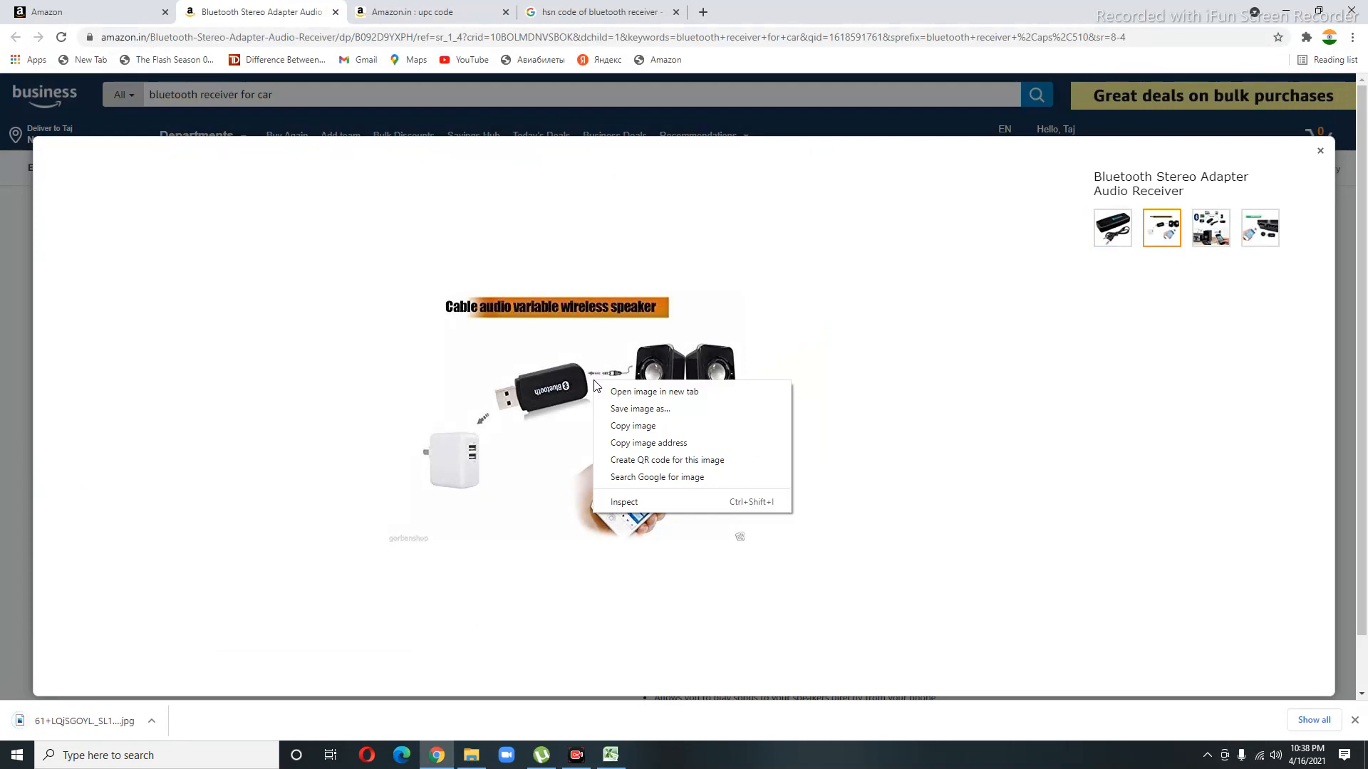
{"action": "left_click", "coordinate": [626, 409]}
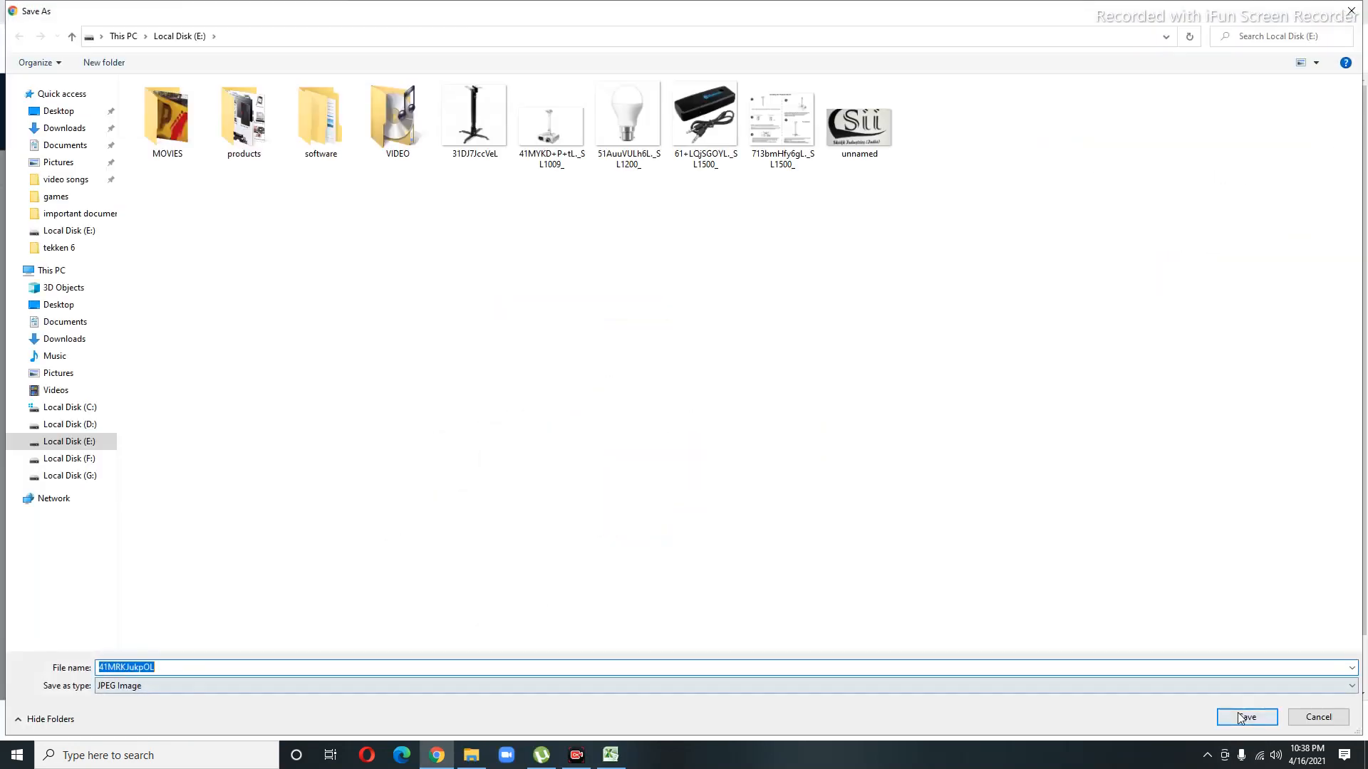
{"action": "left_click", "coordinate": [1240, 714]}
{"action": "key", "text": "Right"}
{"action": "right_click", "coordinate": [439, 377]}
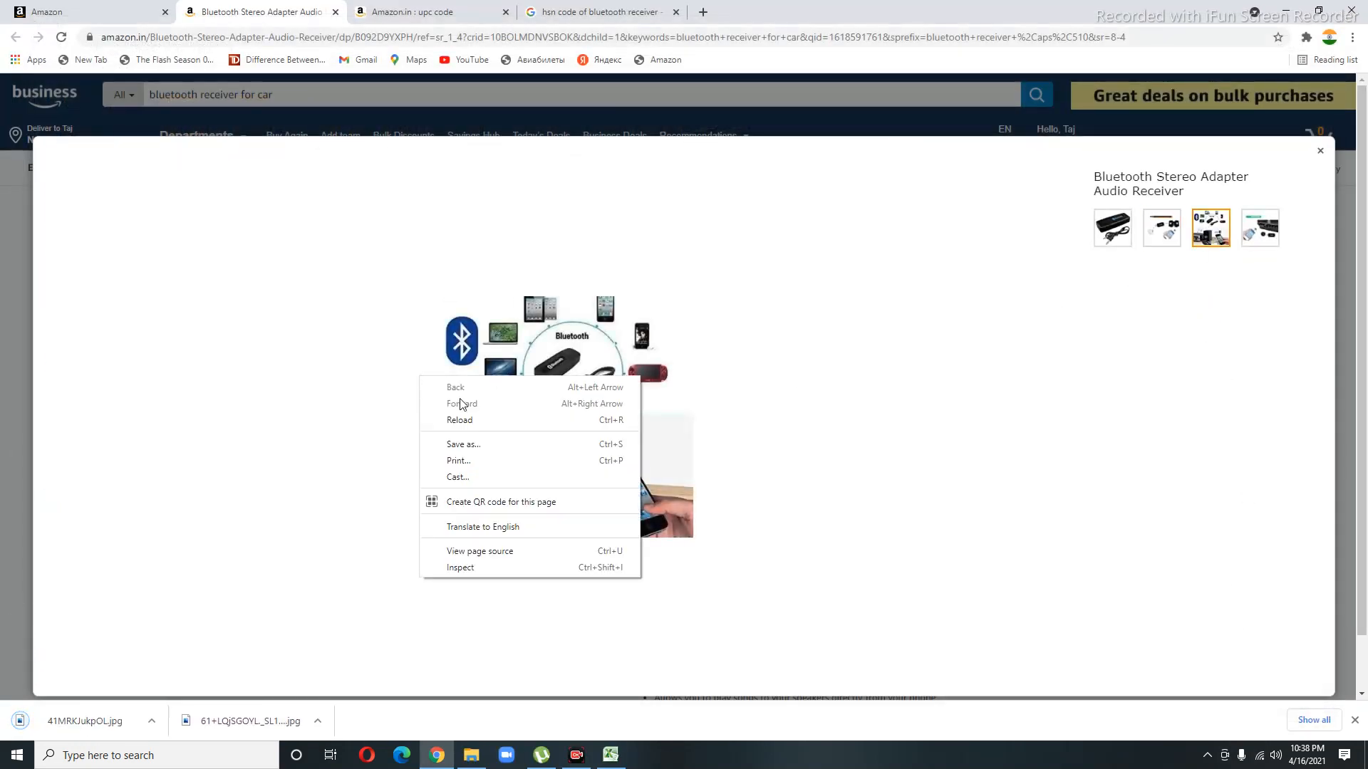
{"action": "left_click", "coordinate": [522, 447]}
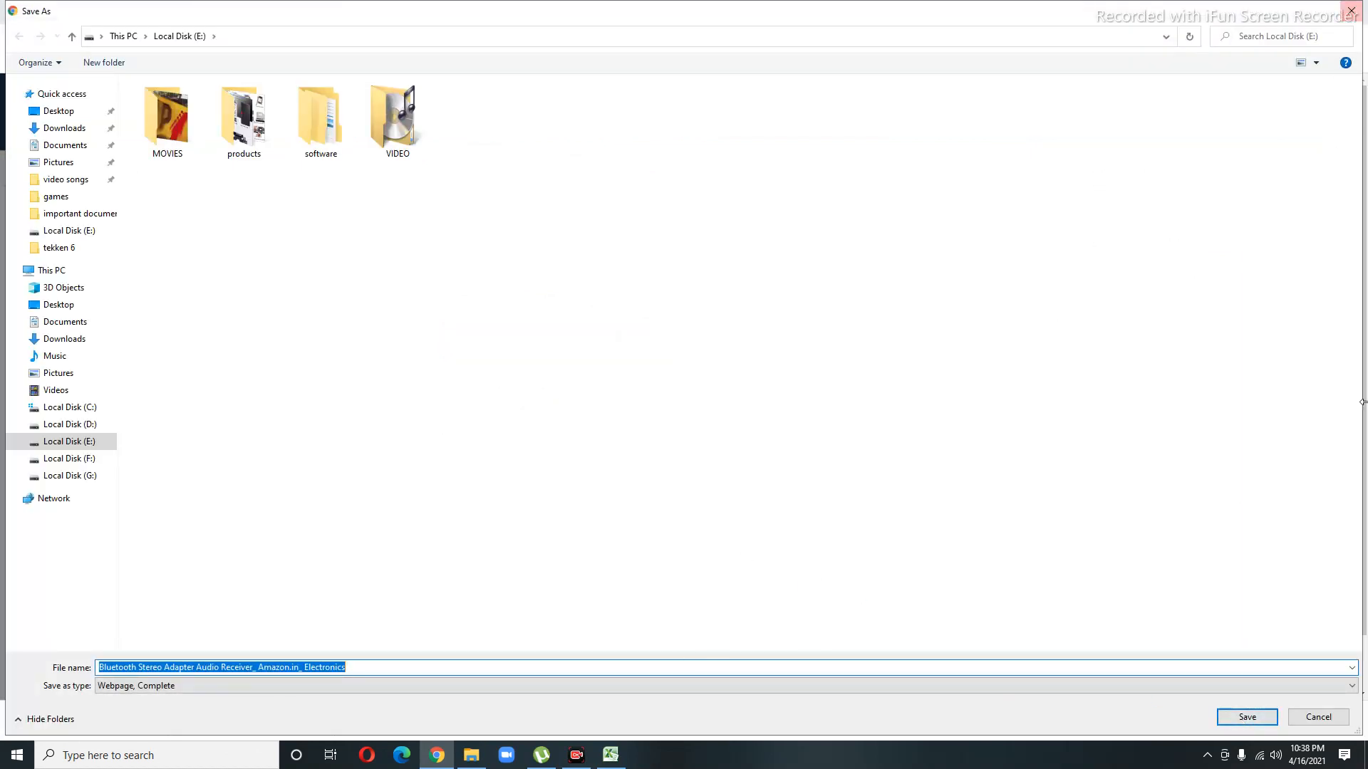
{"action": "left_click", "coordinate": [1318, 717]}
Save the product's third photo, showing the compatible Bluetooth devices, to Local Disk (E:) as 41w-3exETML.
{"action": "left_click", "coordinate": [1207, 236]}
{"action": "right_click", "coordinate": [531, 392]}
{"action": "left_click", "coordinate": [553, 412]}
{"action": "left_click", "coordinate": [1247, 718]}
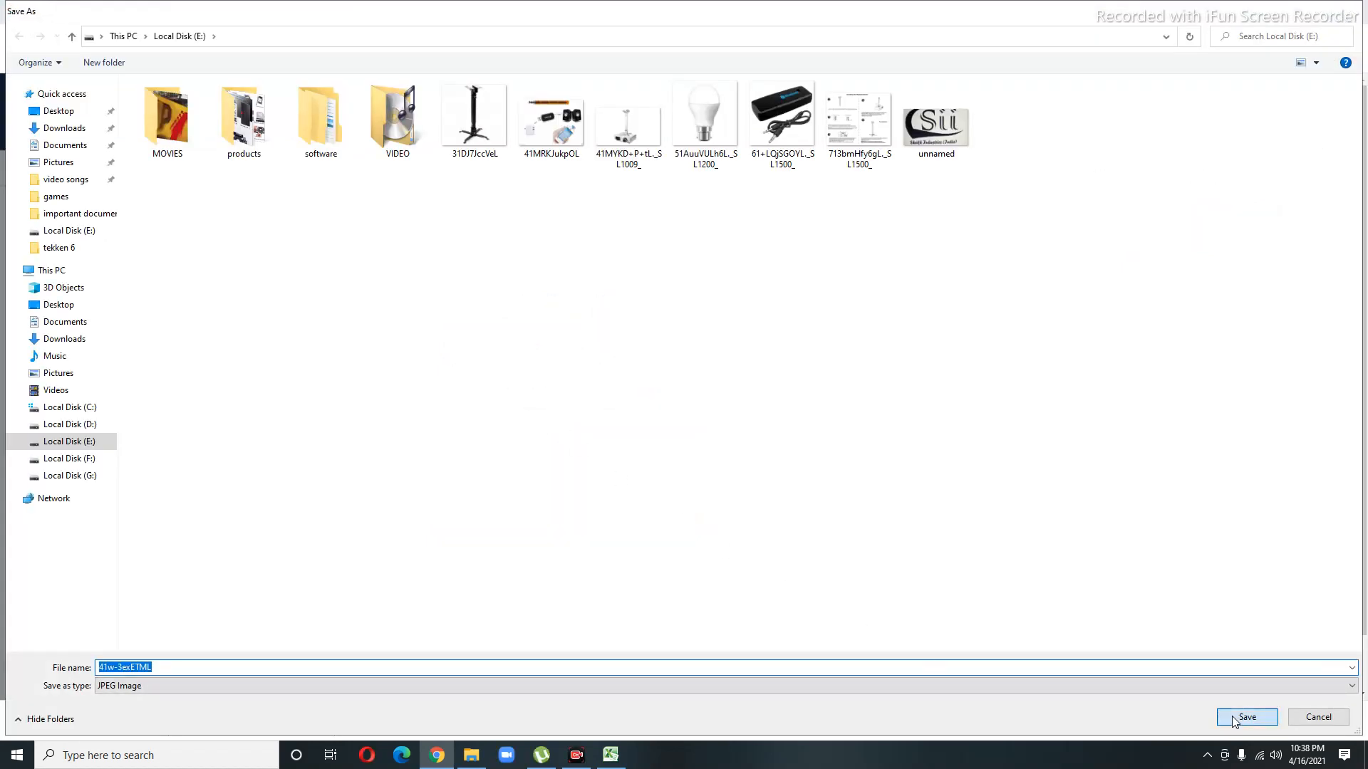
Save the fourth photo, the "Connect Cara OK" image, to Local Disk (E:) and close the enlarged image view.
{"action": "left_click", "coordinate": [1272, 233]}
{"action": "right_click", "coordinate": [510, 322]}
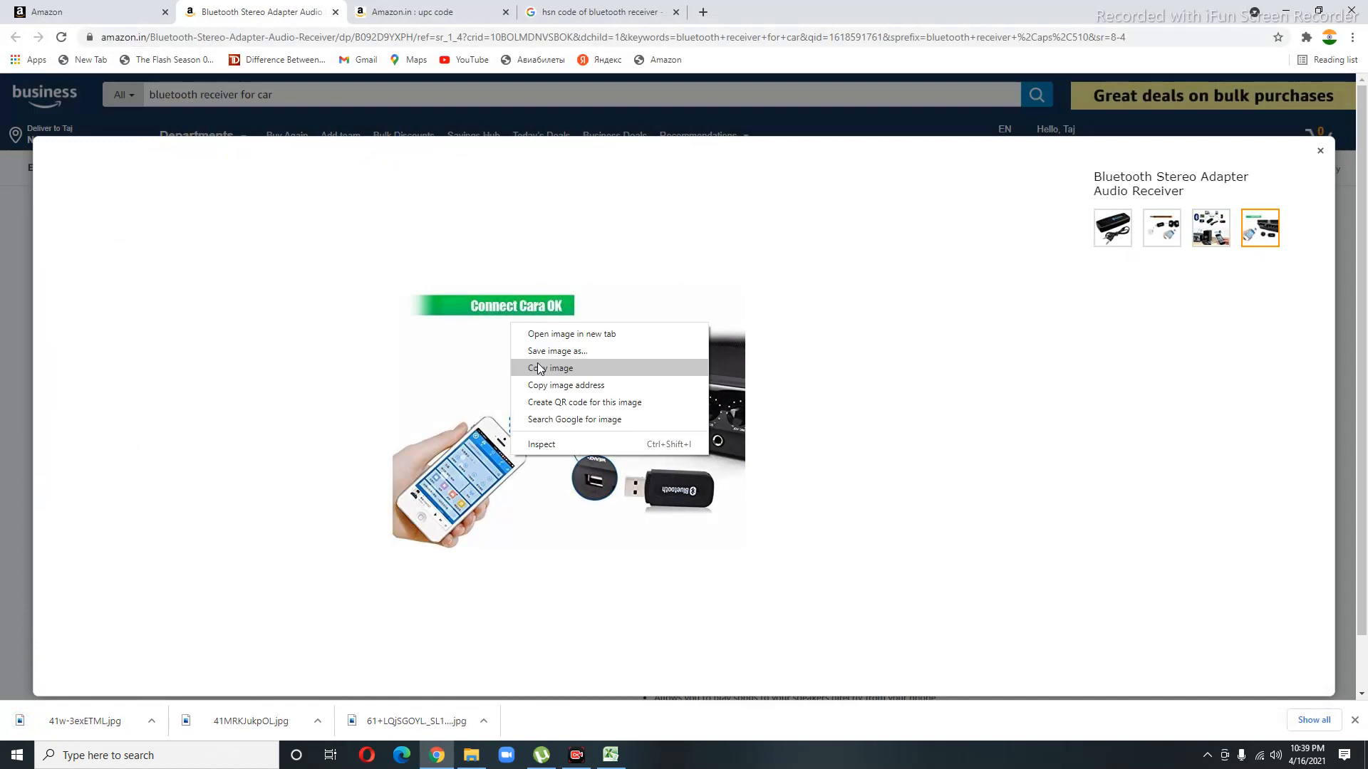
{"action": "left_click", "coordinate": [549, 347]}
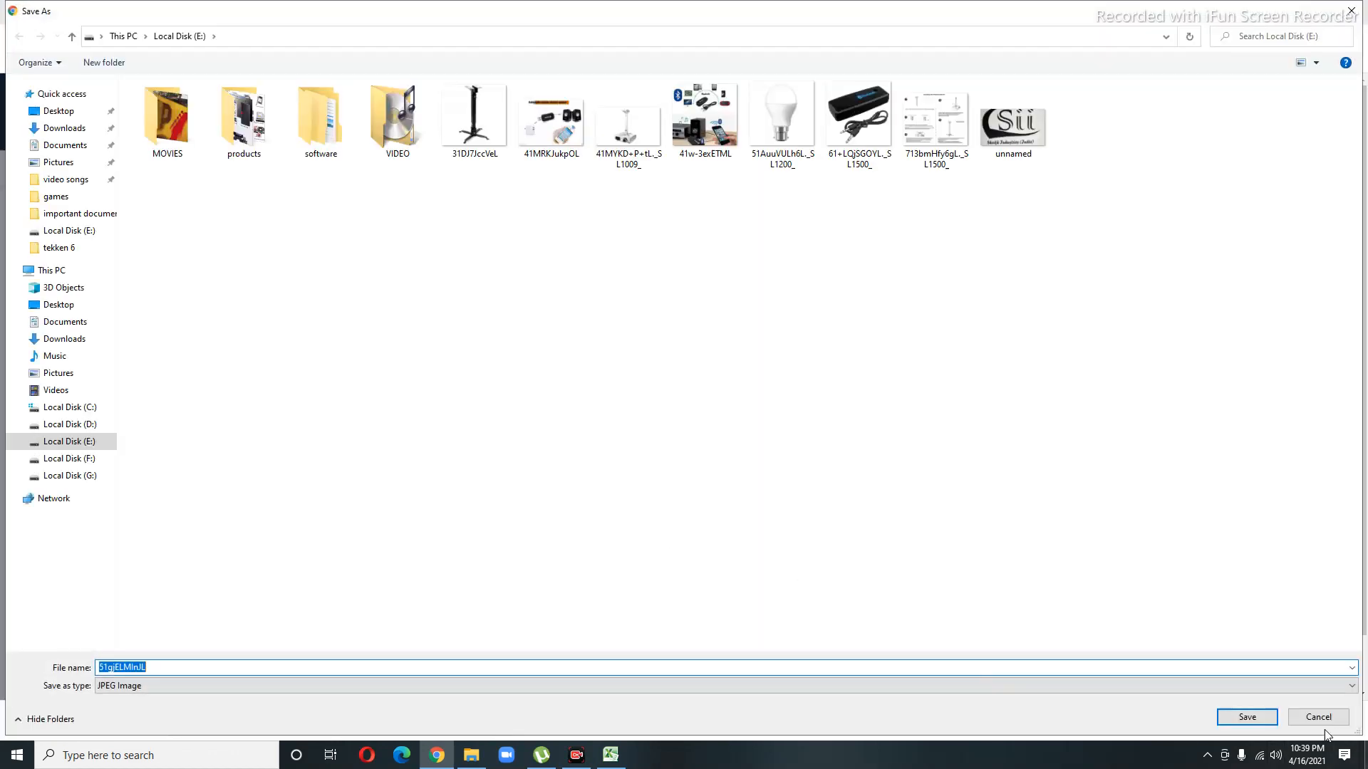
{"action": "left_click", "coordinate": [1255, 716]}
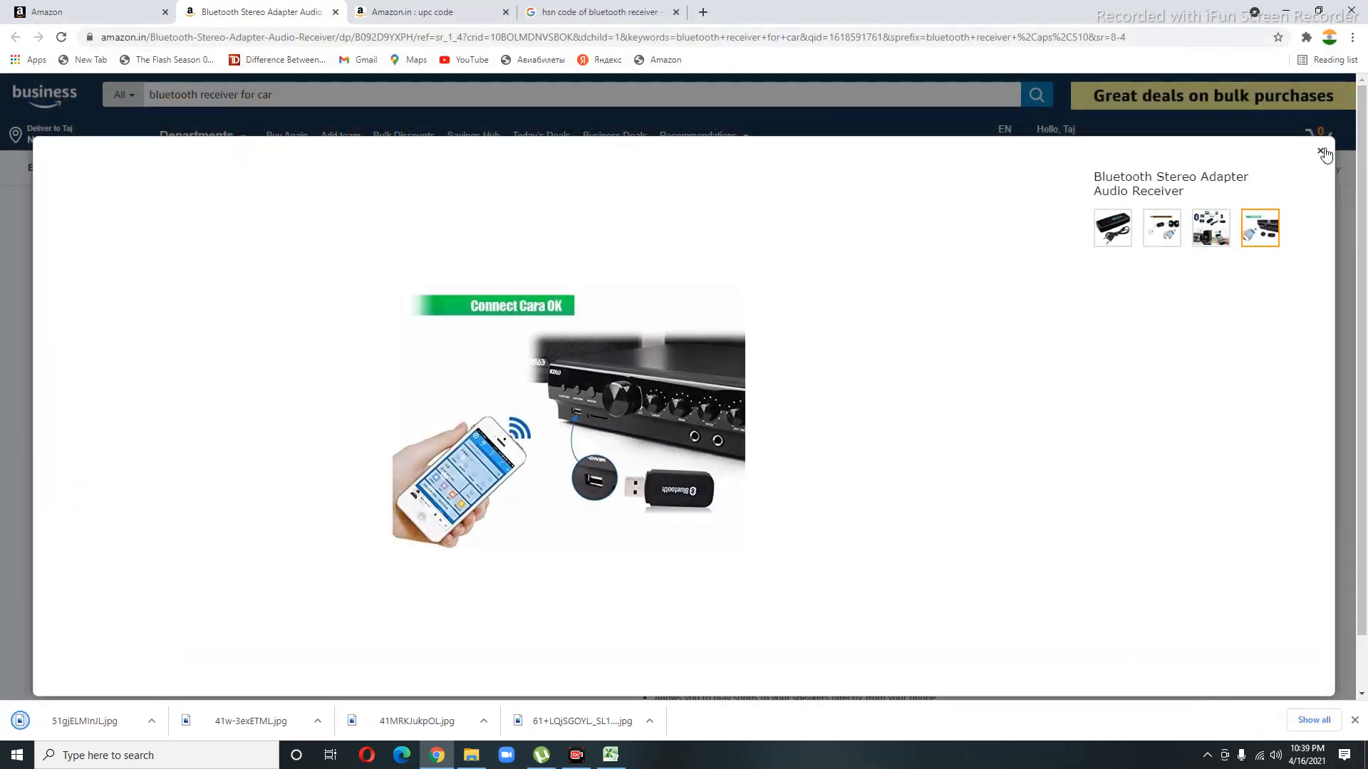
{"action": "left_click", "coordinate": [1319, 151]}
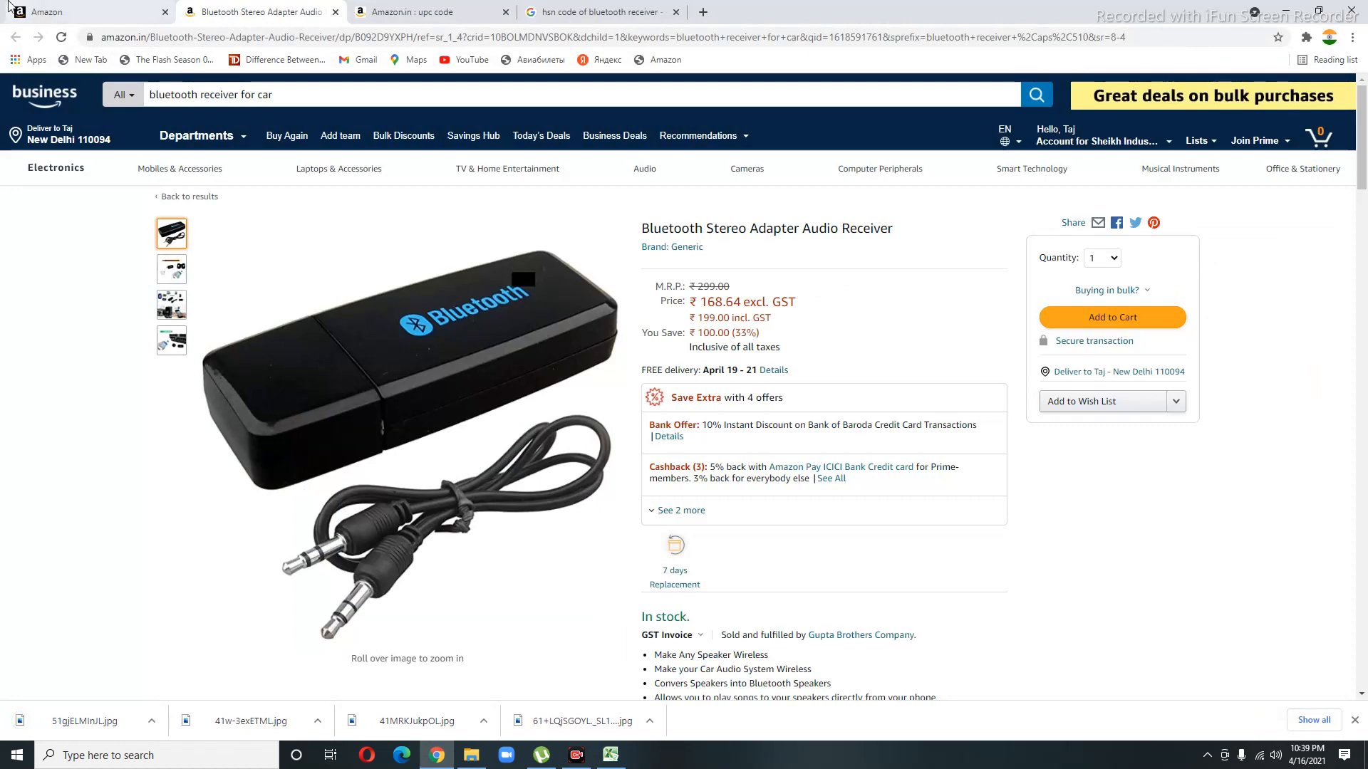
Upload 61+LQjSGOYL._SL1500_ from Local Disk (E:) as the listing's MAIN image.
{"action": "left_click", "coordinate": [10, 10]}
{"action": "left_click", "coordinate": [404, 476]}
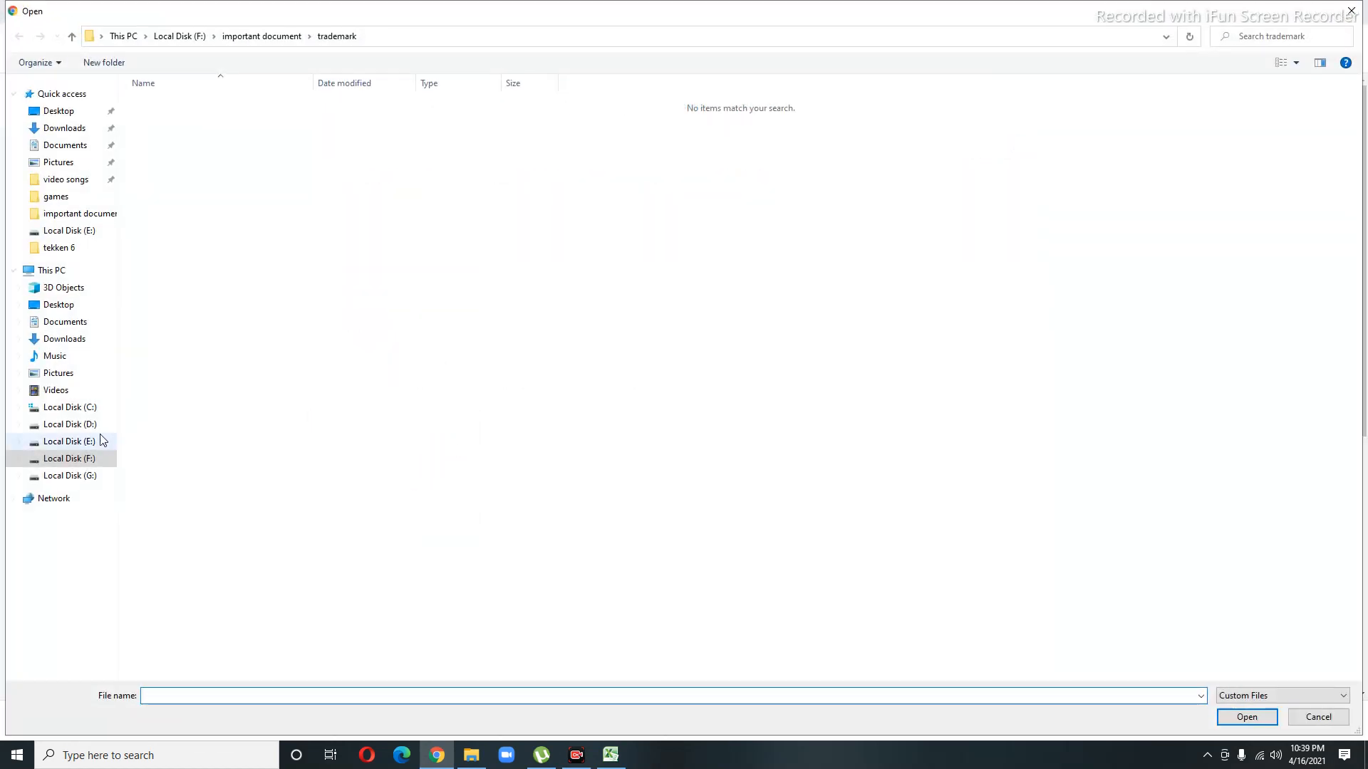
{"action": "left_click", "coordinate": [53, 112]}
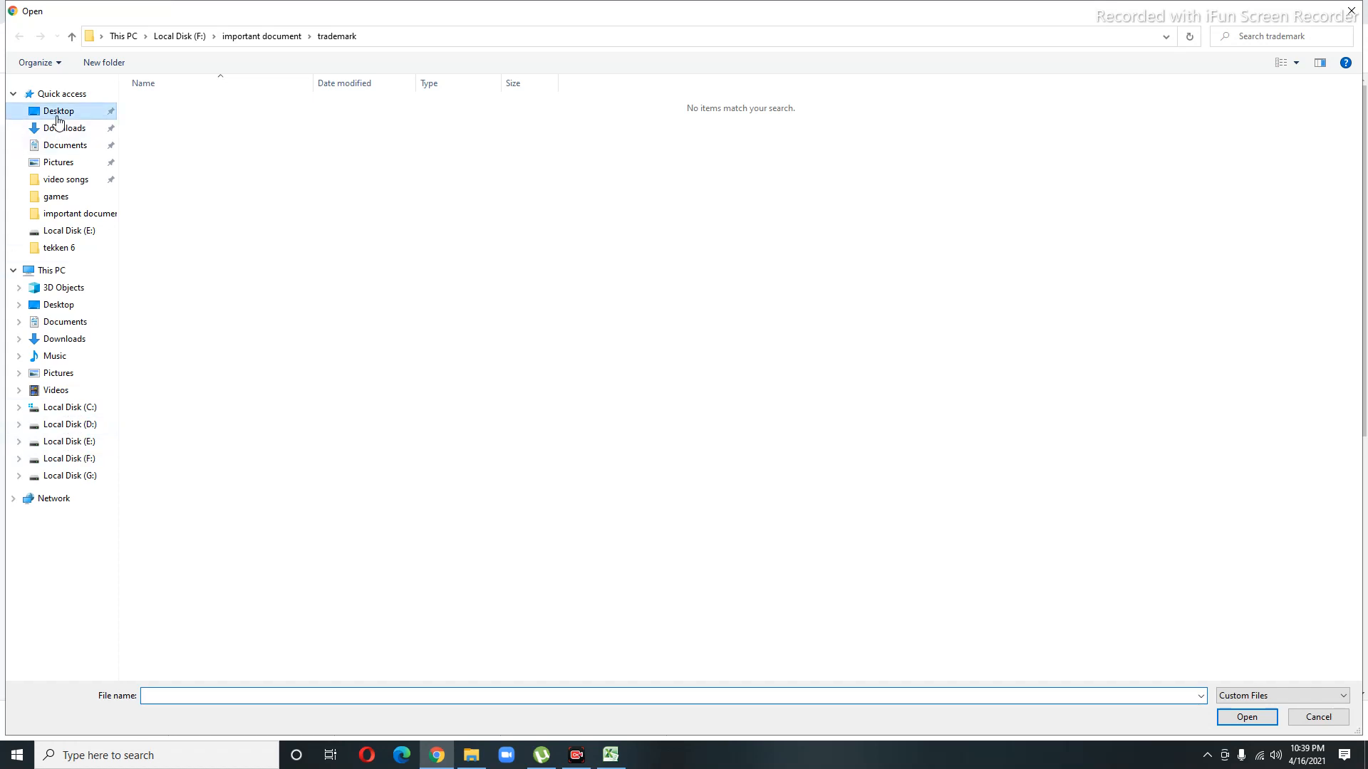
{"action": "left_click", "coordinate": [89, 426]}
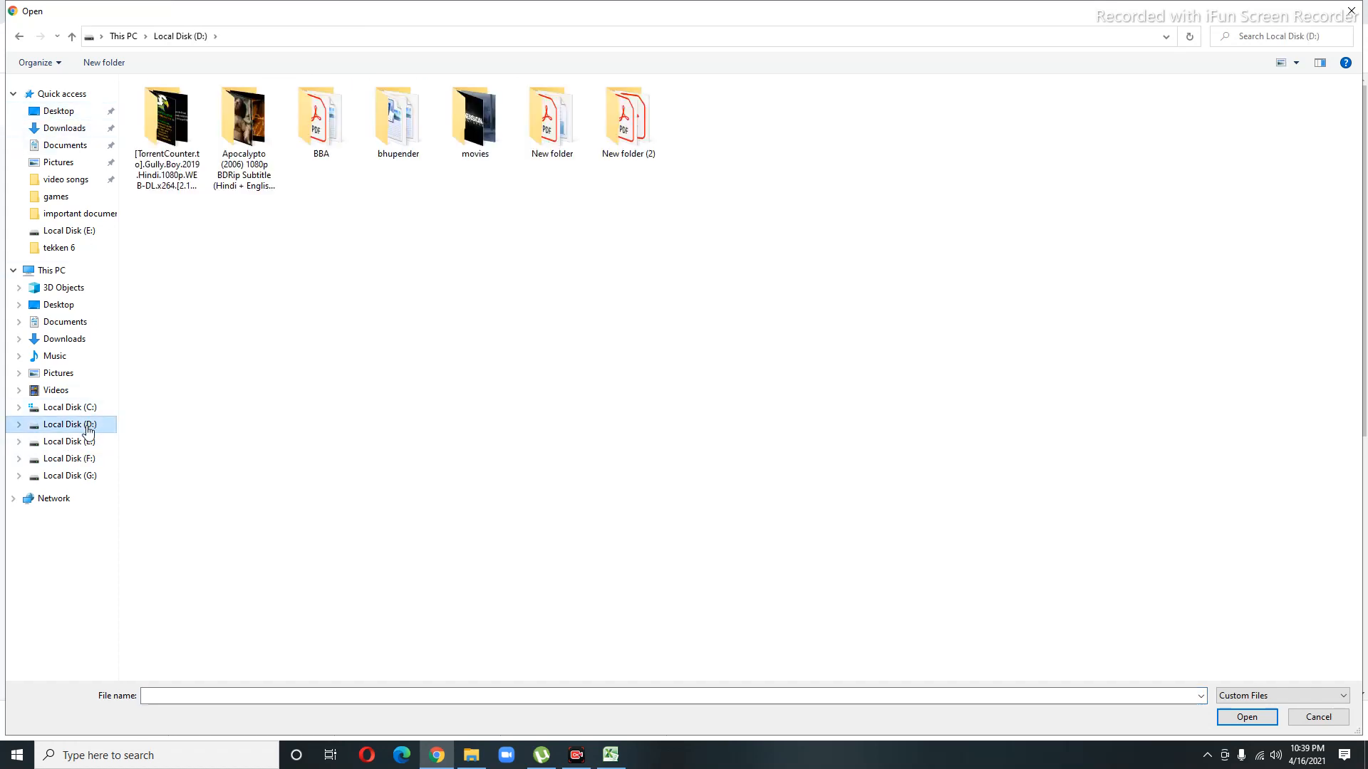
{"action": "left_click", "coordinate": [77, 441]}
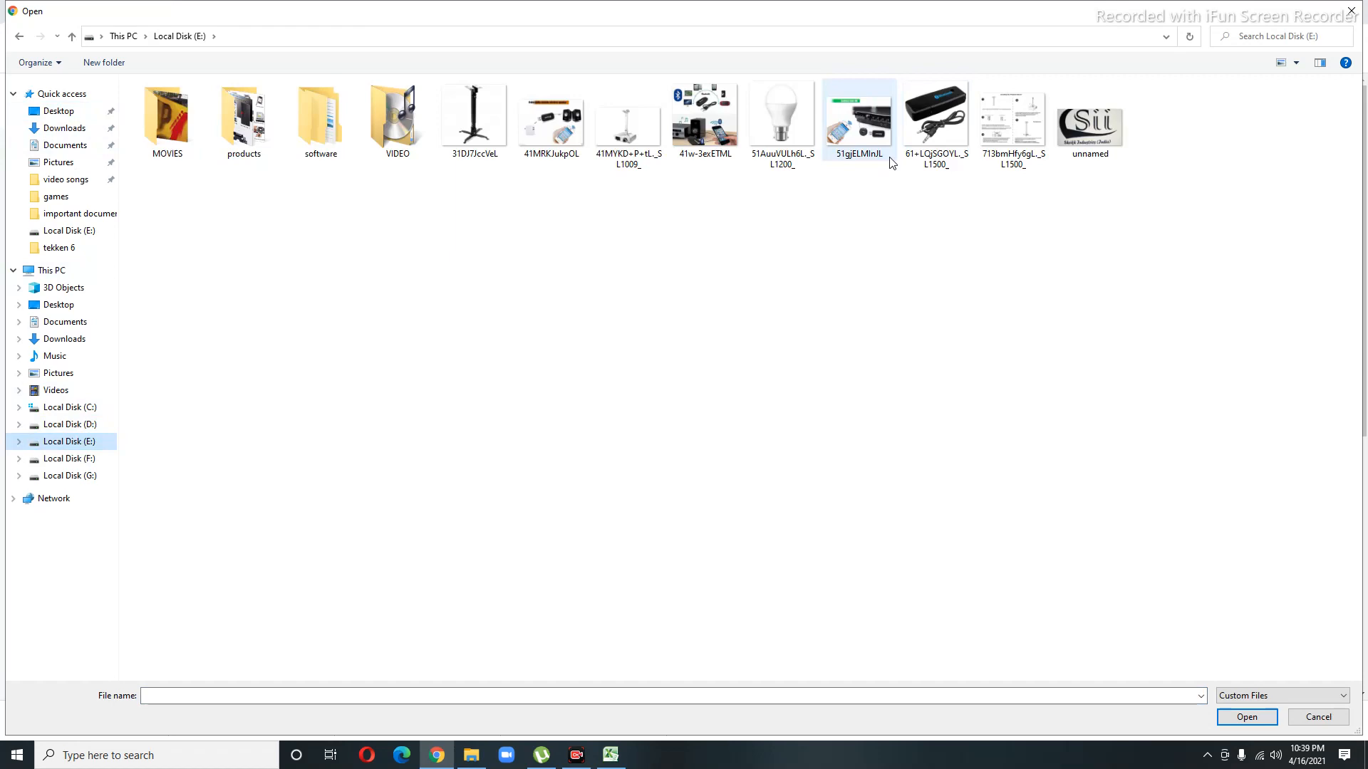
{"action": "double_click", "coordinate": [923, 152]}
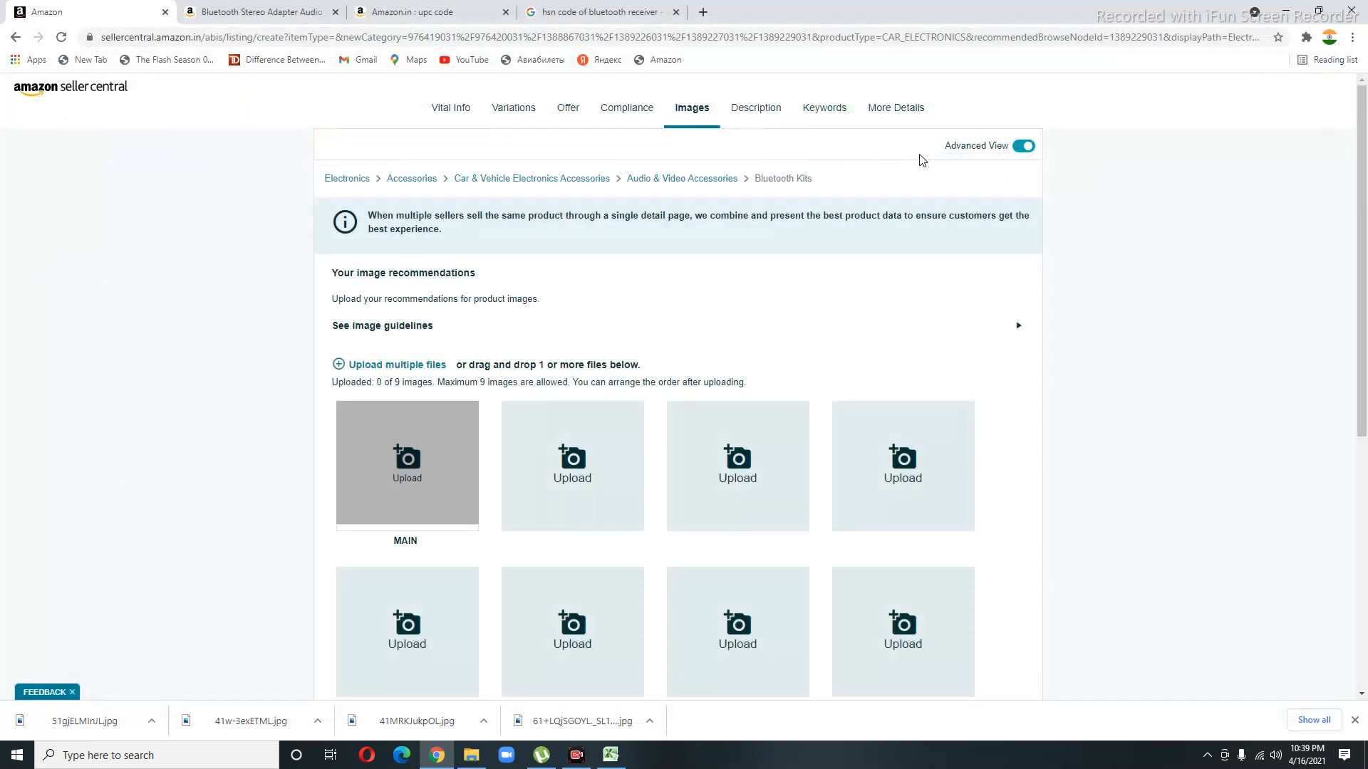
Upload 51gjELMInJL, 41w-3exETML and 41MRKJukpOL as the listing's second, third and fourth images.
{"action": "left_click", "coordinate": [547, 470]}
{"action": "double_click", "coordinate": [857, 166]}
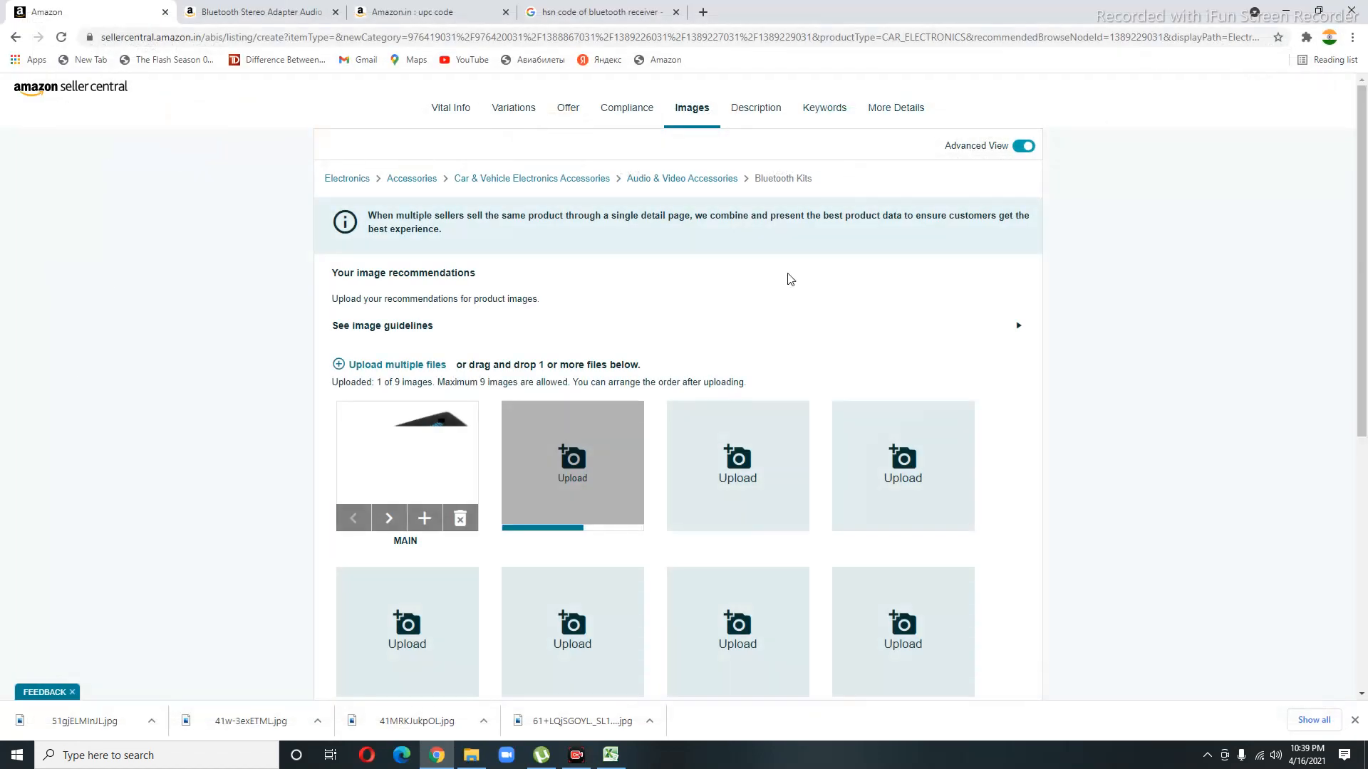
{"action": "left_click", "coordinate": [680, 498]}
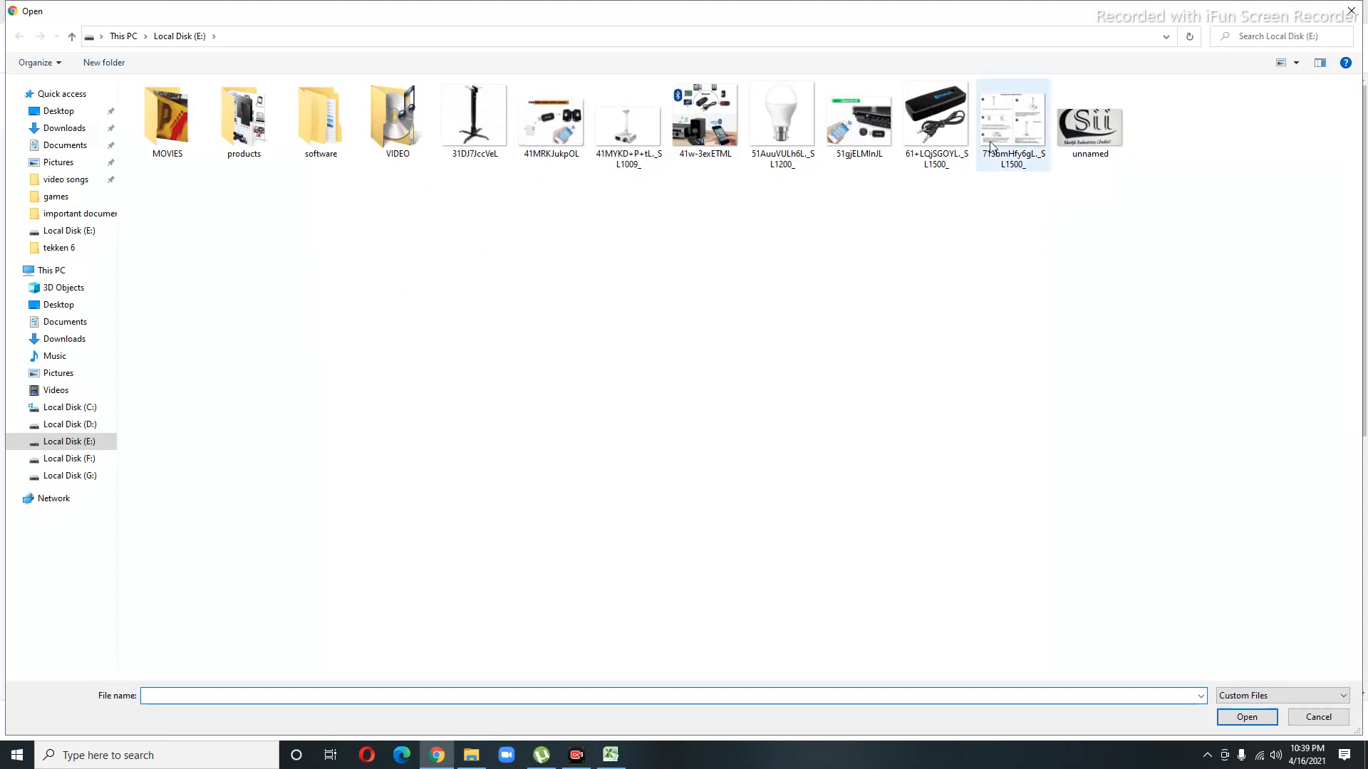
{"action": "double_click", "coordinate": [695, 155]}
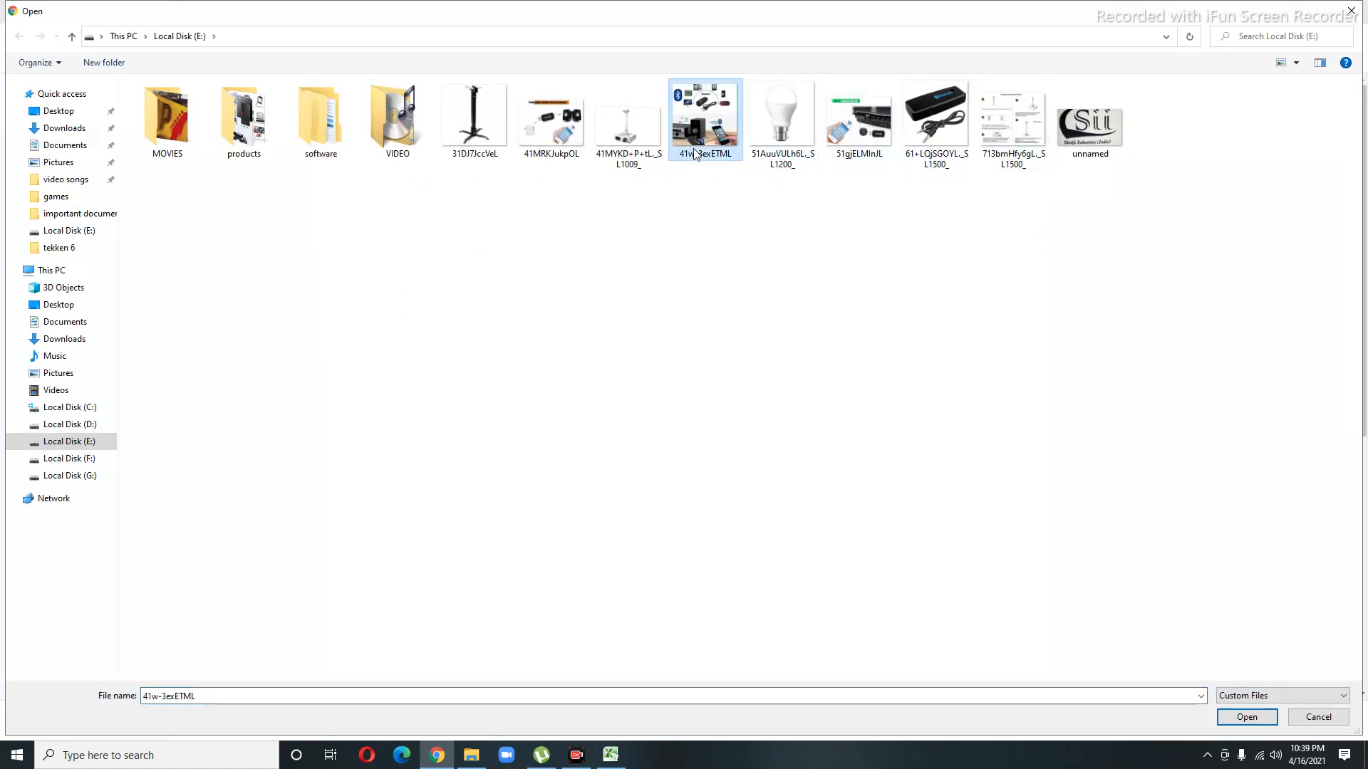
{"action": "left_click", "coordinate": [909, 463]}
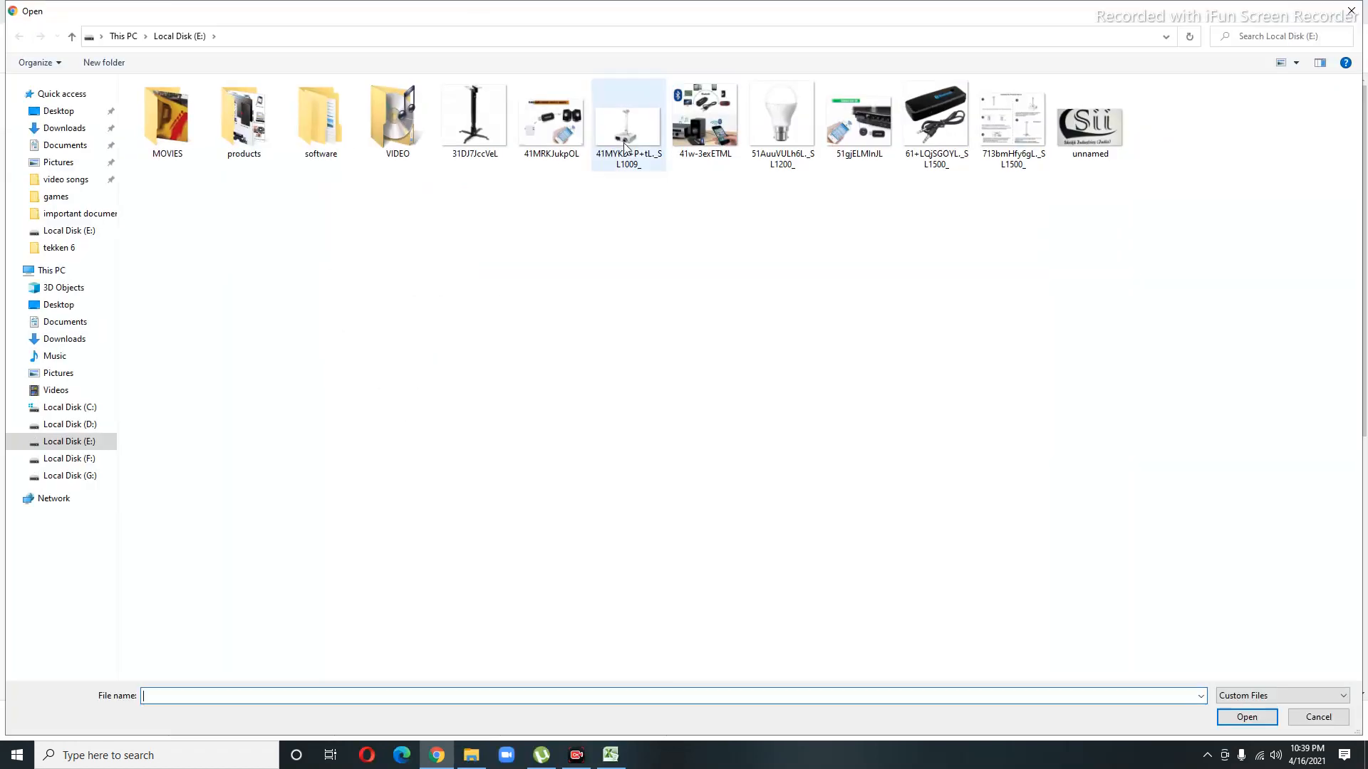
{"action": "double_click", "coordinate": [545, 143]}
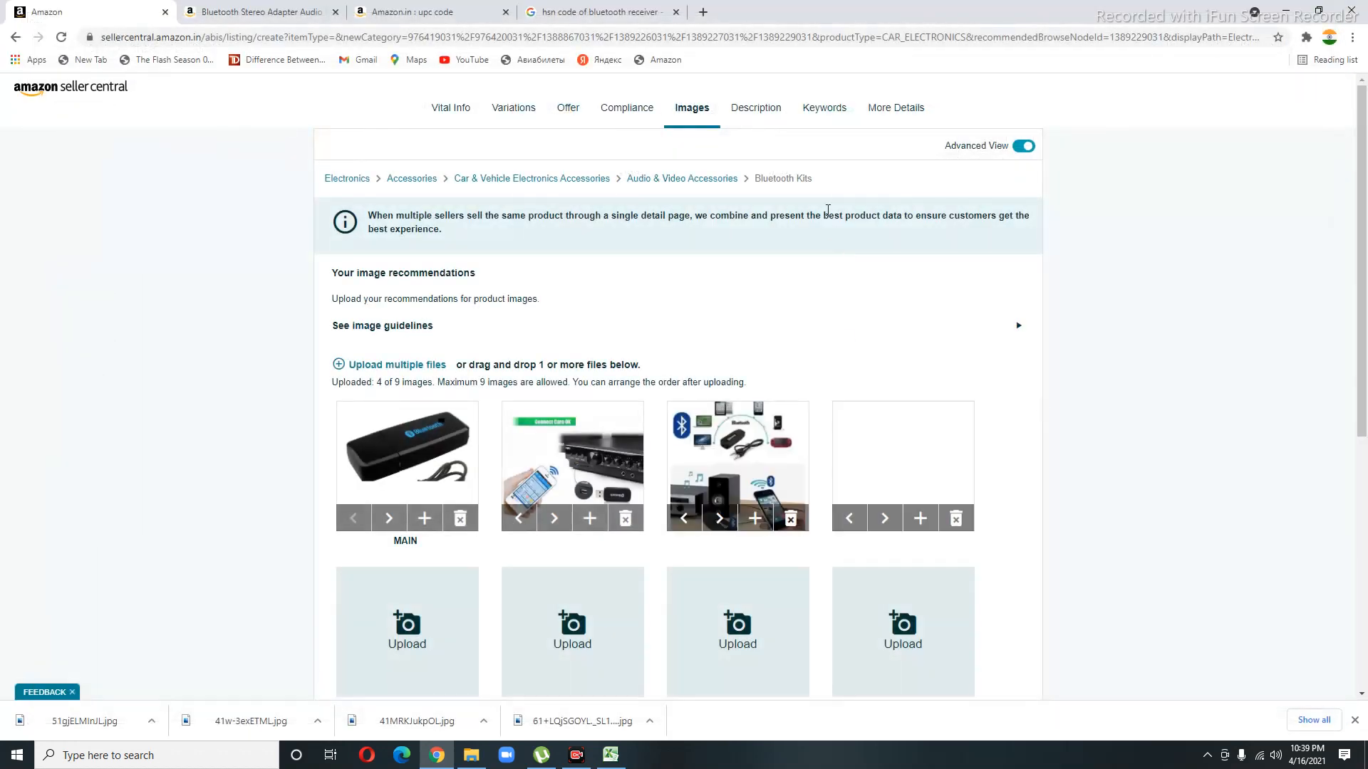
Open the listing's Description section and copy "Make Any Speaker Wireless" from the product page into its first Bullet Point.
{"action": "left_click", "coordinate": [755, 118]}
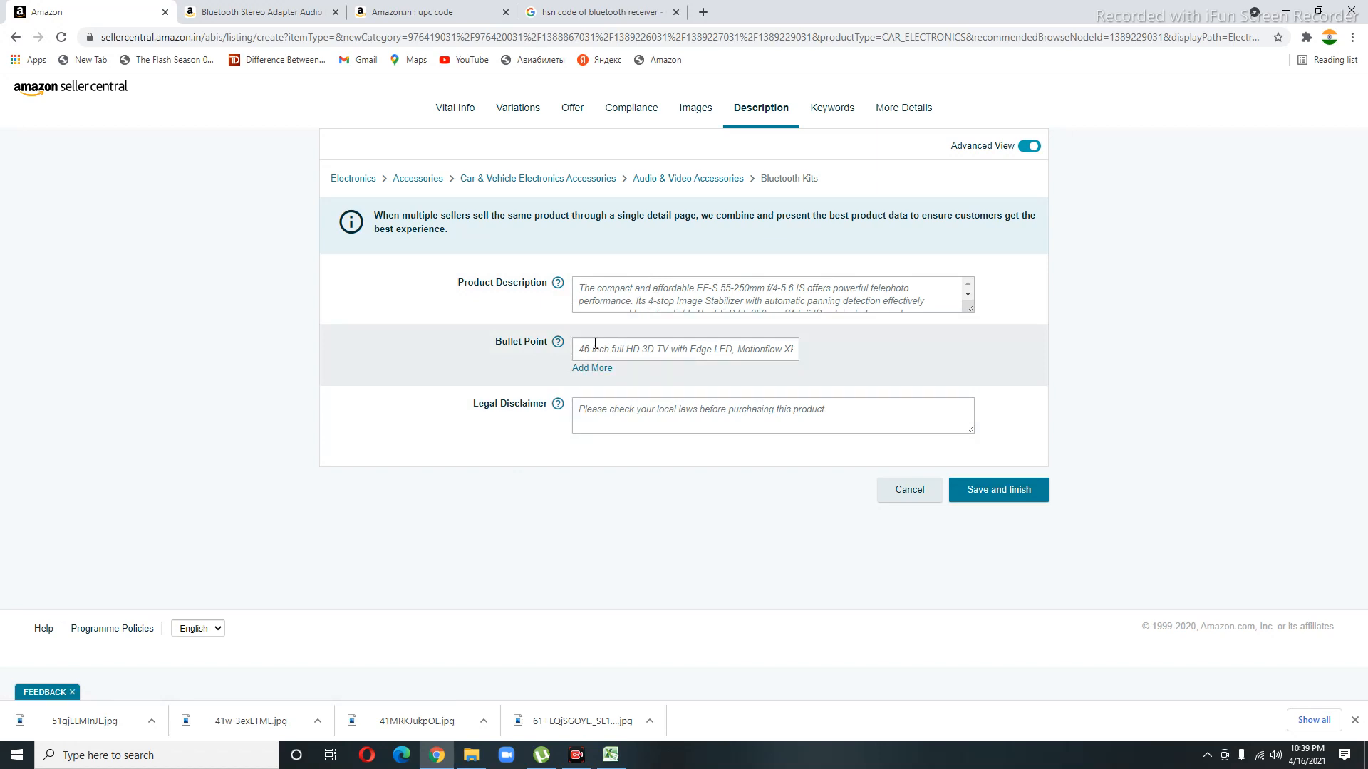
{"action": "left_click", "coordinate": [318, 13]}
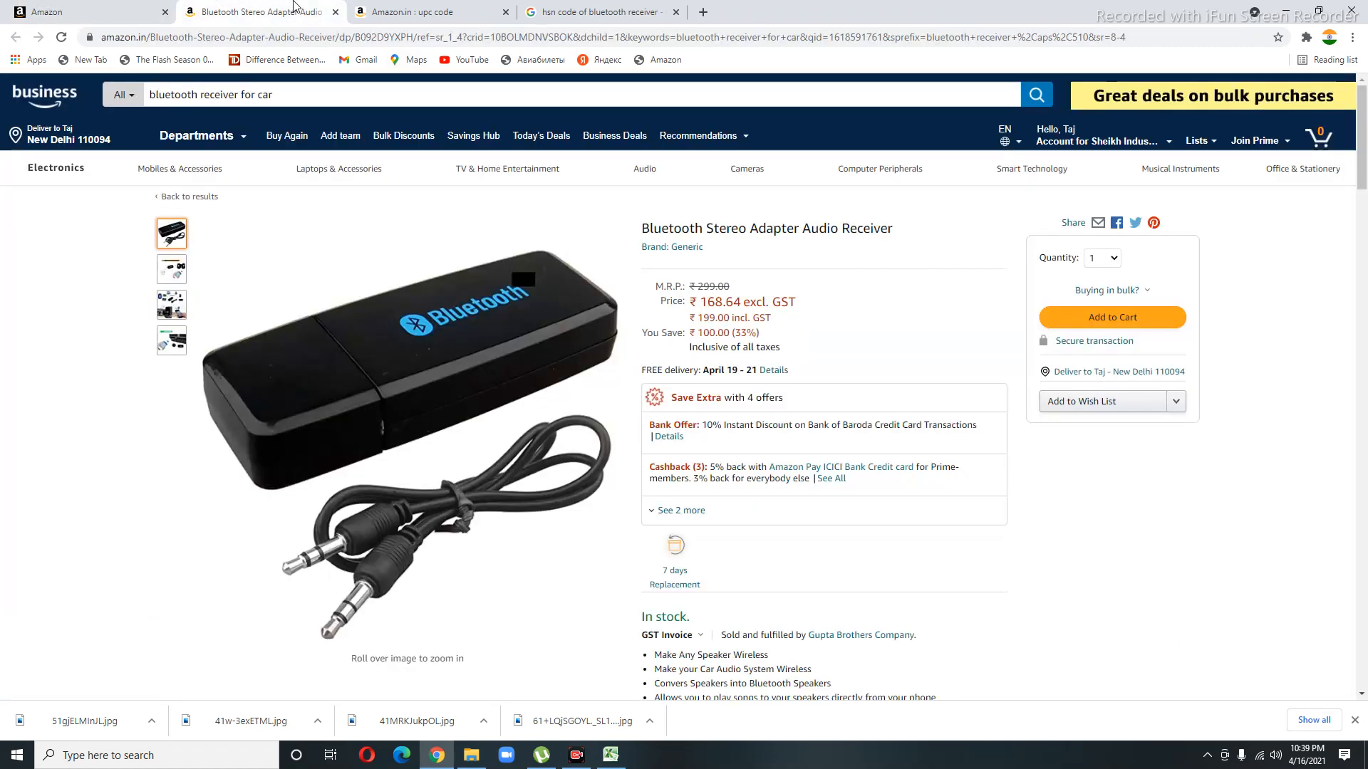
{"action": "scroll", "coordinate": [690, 481], "scroll_direction": "down", "scroll_amount": 3}
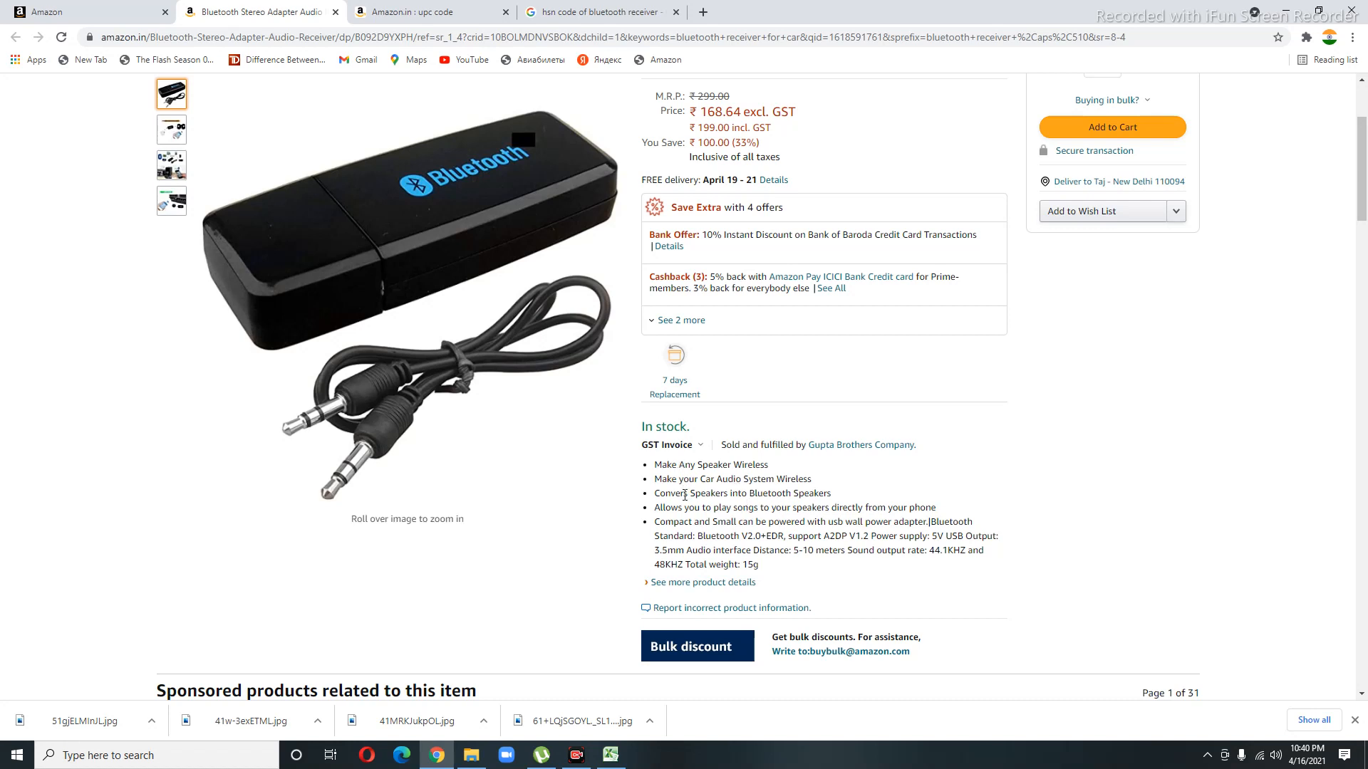
{"action": "left_click", "coordinate": [1354, 723]}
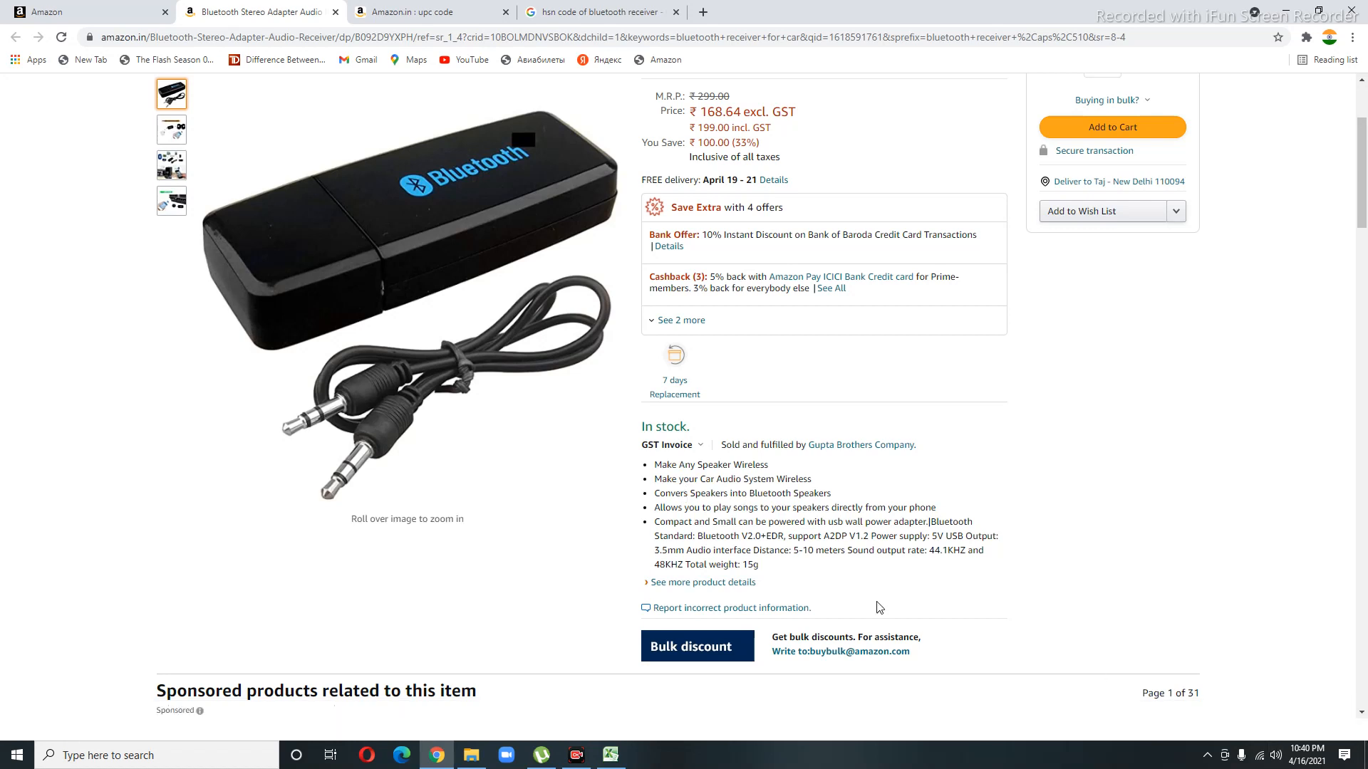
{"action": "left_click_drag", "start_coordinate": [655, 478], "coordinate": [784, 471]}
{"action": "key", "text": "ctrl+c"}
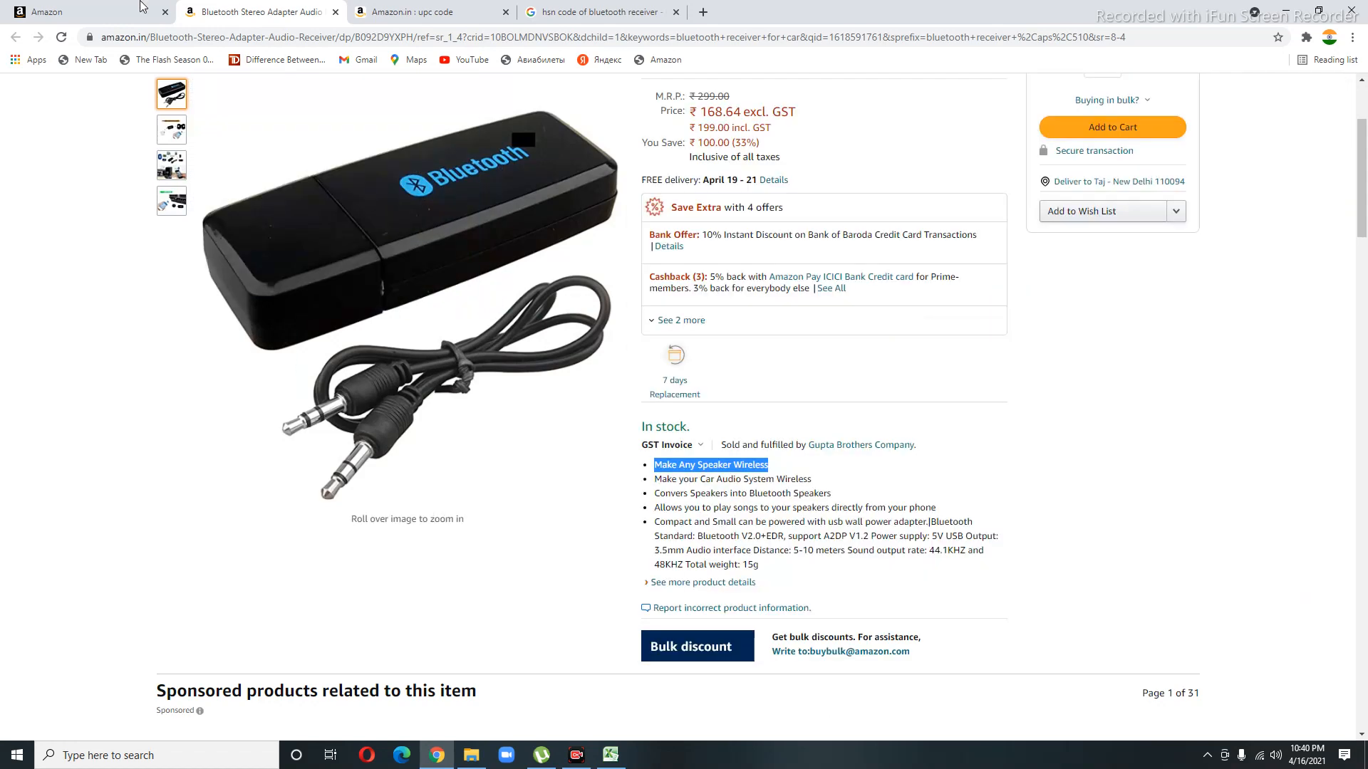
{"action": "left_click", "coordinate": [126, 6]}
{"action": "left_click", "coordinate": [627, 340]}
{"action": "key", "text": "ctrl+v"}
Add four more Bullet Point fields to the listing's description.
{"action": "left_click", "coordinate": [592, 367]}
{"action": "left_click", "coordinate": [592, 394]}
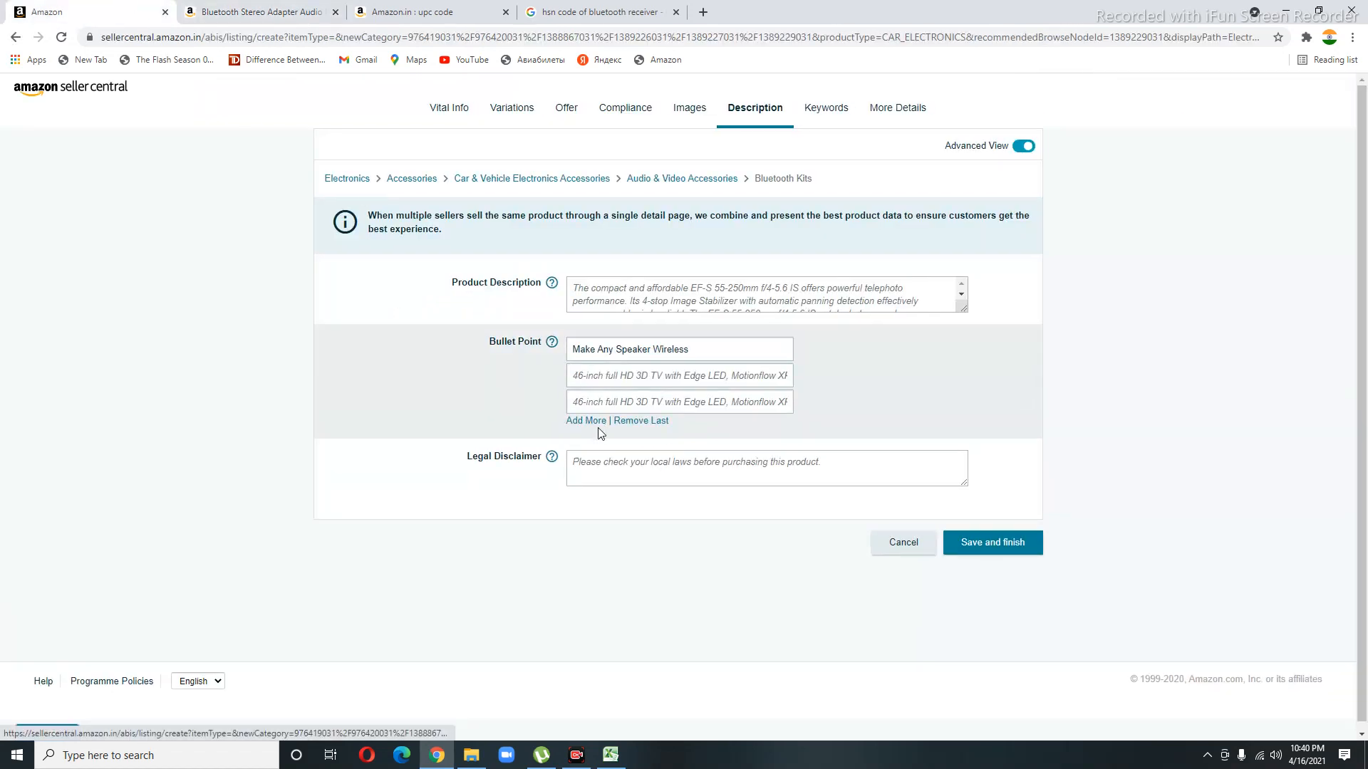
{"action": "left_click", "coordinate": [592, 421]}
{"action": "left_click", "coordinate": [591, 447]}
Copy "Make your Car Audio System Wireless" from the product page into the second Bullet Point.
{"action": "left_click", "coordinate": [587, 373]}
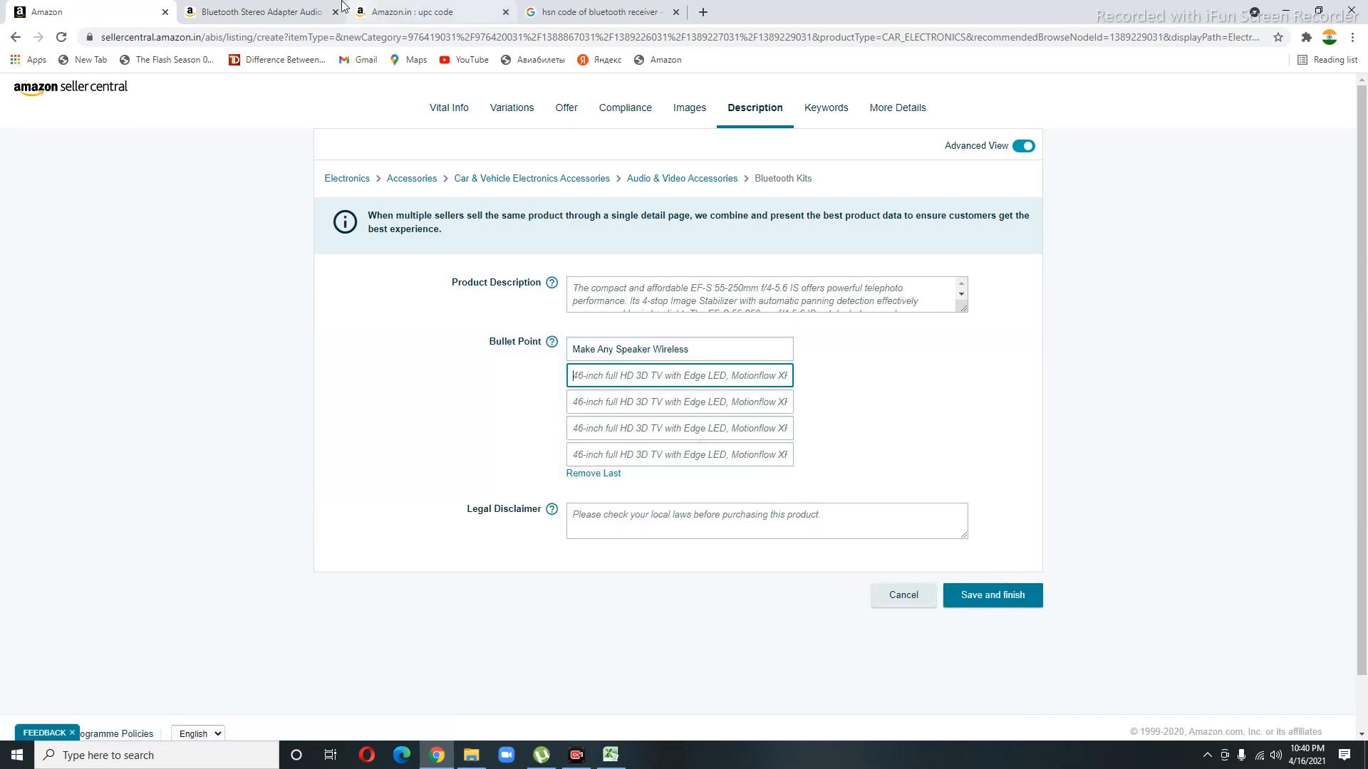
{"action": "left_click", "coordinate": [313, 7]}
{"action": "left_click_drag", "start_coordinate": [656, 479], "coordinate": [828, 479]}
{"action": "key", "text": "ctrl+c"}
{"action": "left_click", "coordinate": [90, 12]}
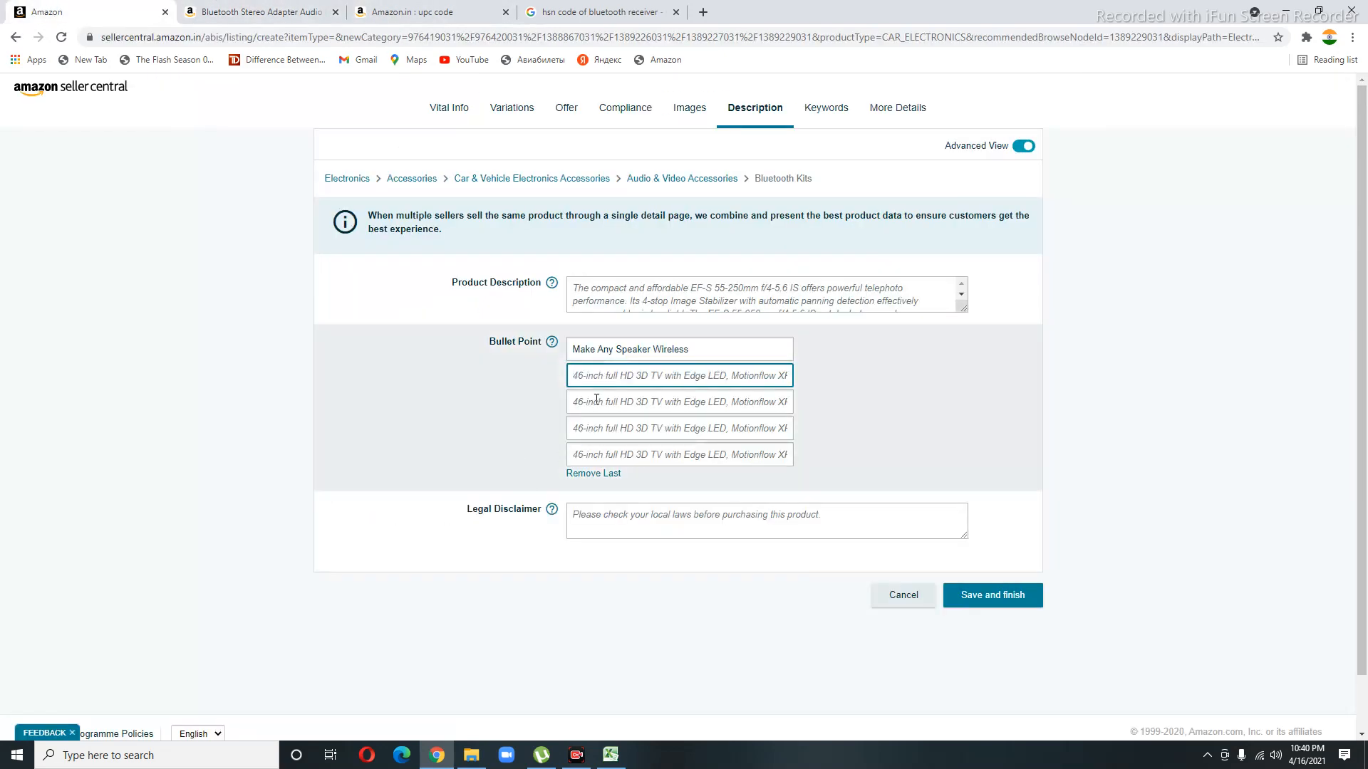
{"action": "key", "text": "ctrl+v"}
Copy "Convers Speakers into Bluetooth Speakers" from the product page into the third Bullet Point.
{"action": "left_click", "coordinate": [602, 402]}
{"action": "left_click", "coordinate": [262, 12]}
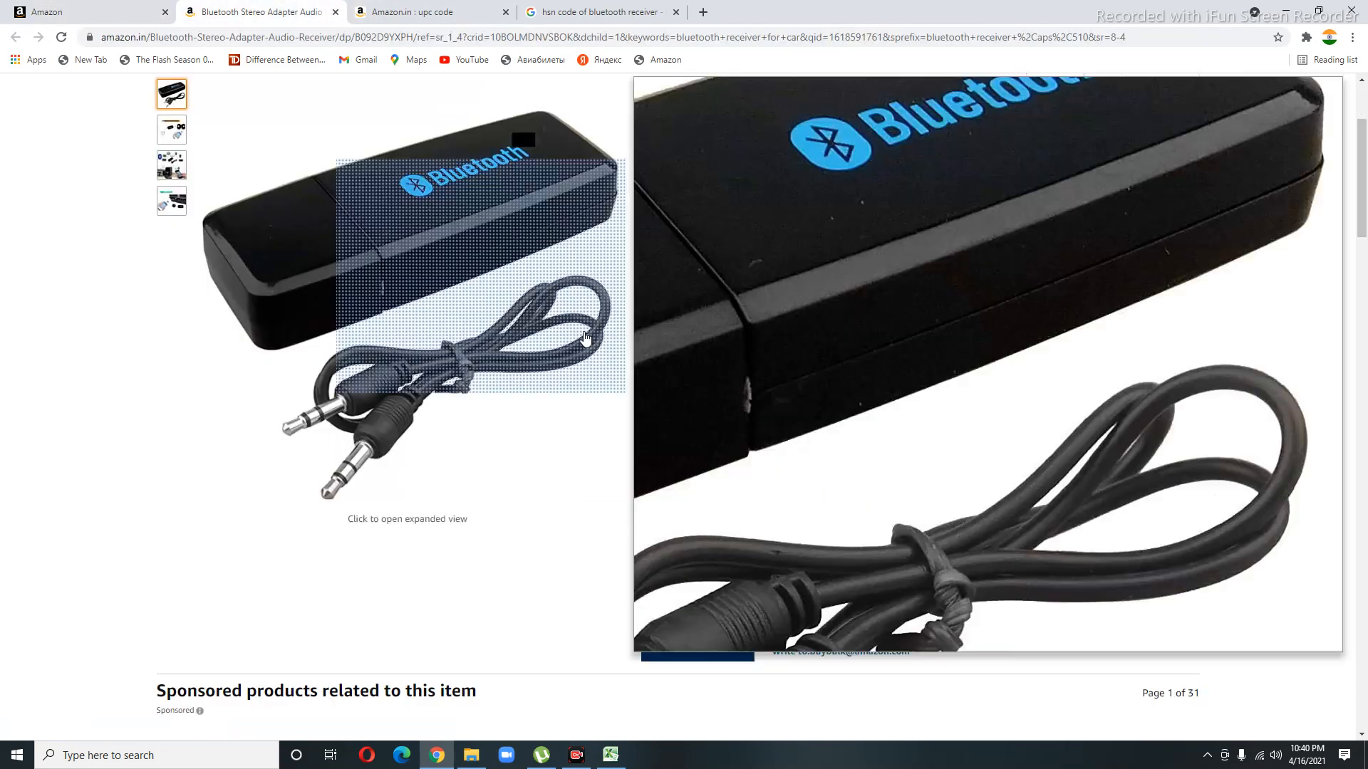
{"action": "left_click_drag", "start_coordinate": [655, 493], "coordinate": [823, 497]}
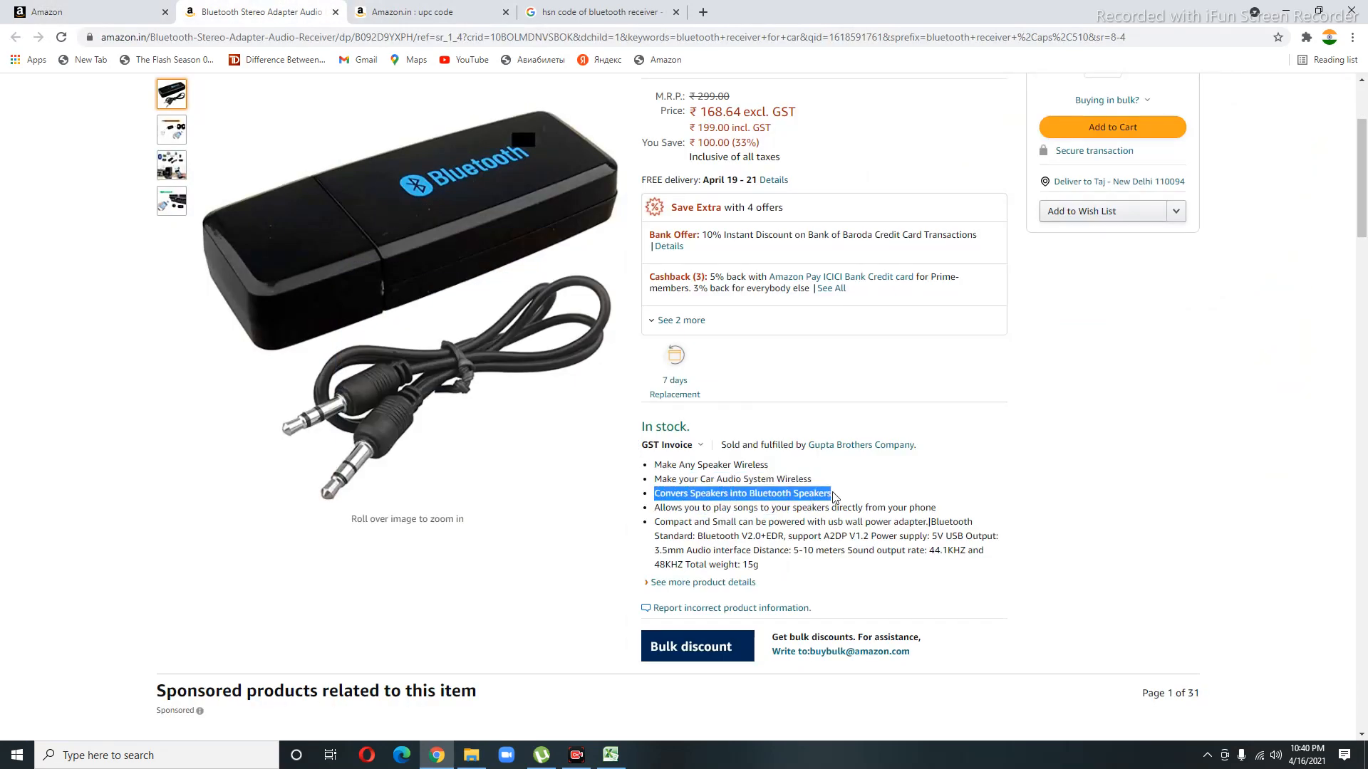
{"action": "left_click", "coordinate": [93, 12]}
{"action": "type", "text": "Convers Speakers into Bluetooth Speakers"}
Copy "Allows you to play songs to your speakers directly from your phone" from the product page into the fourth Bullet Point.
{"action": "left_click", "coordinate": [602, 428]}
{"action": "left_click", "coordinate": [264, 6]}
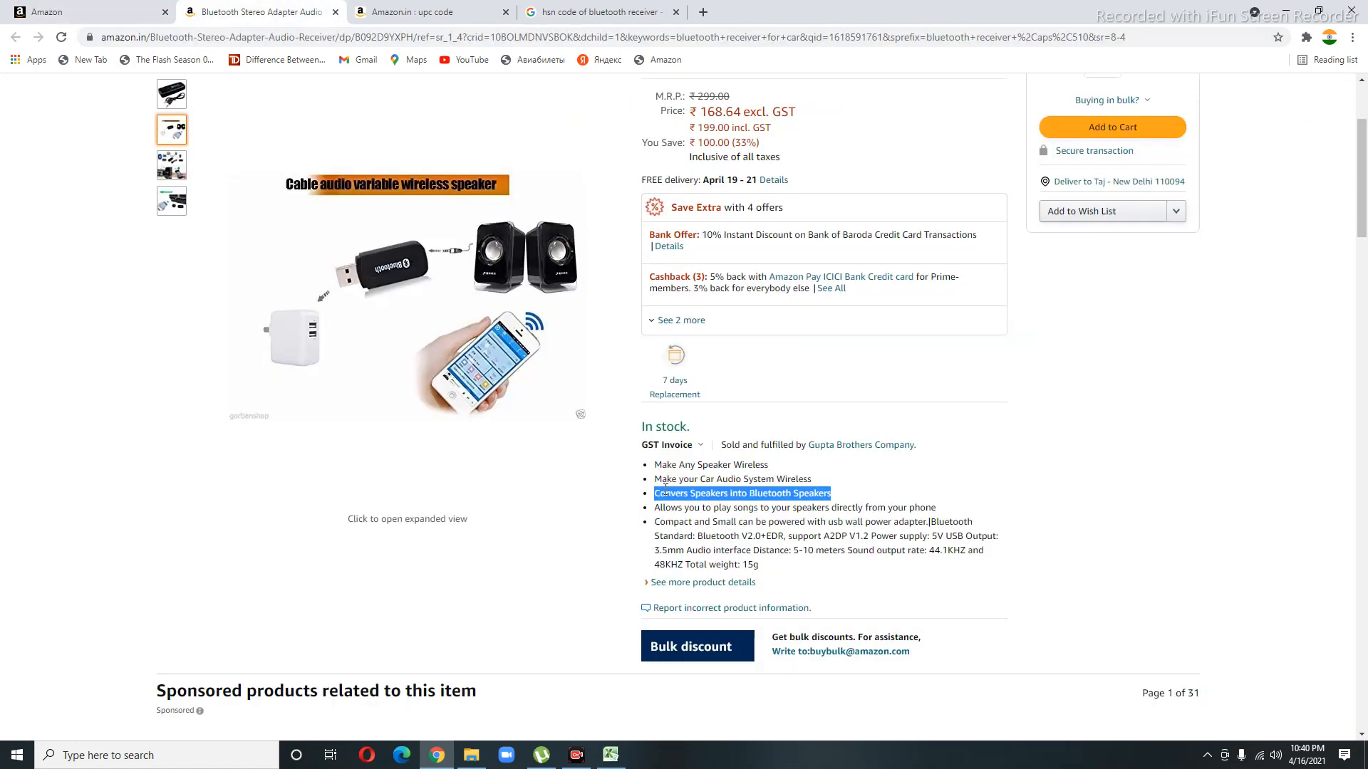
{"action": "left_click_drag", "start_coordinate": [654, 508], "coordinate": [969, 509]}
{"action": "key", "text": "ctrl+c"}
{"action": "left_click", "coordinate": [93, 12]}
{"action": "key", "text": "ctrl+v"}
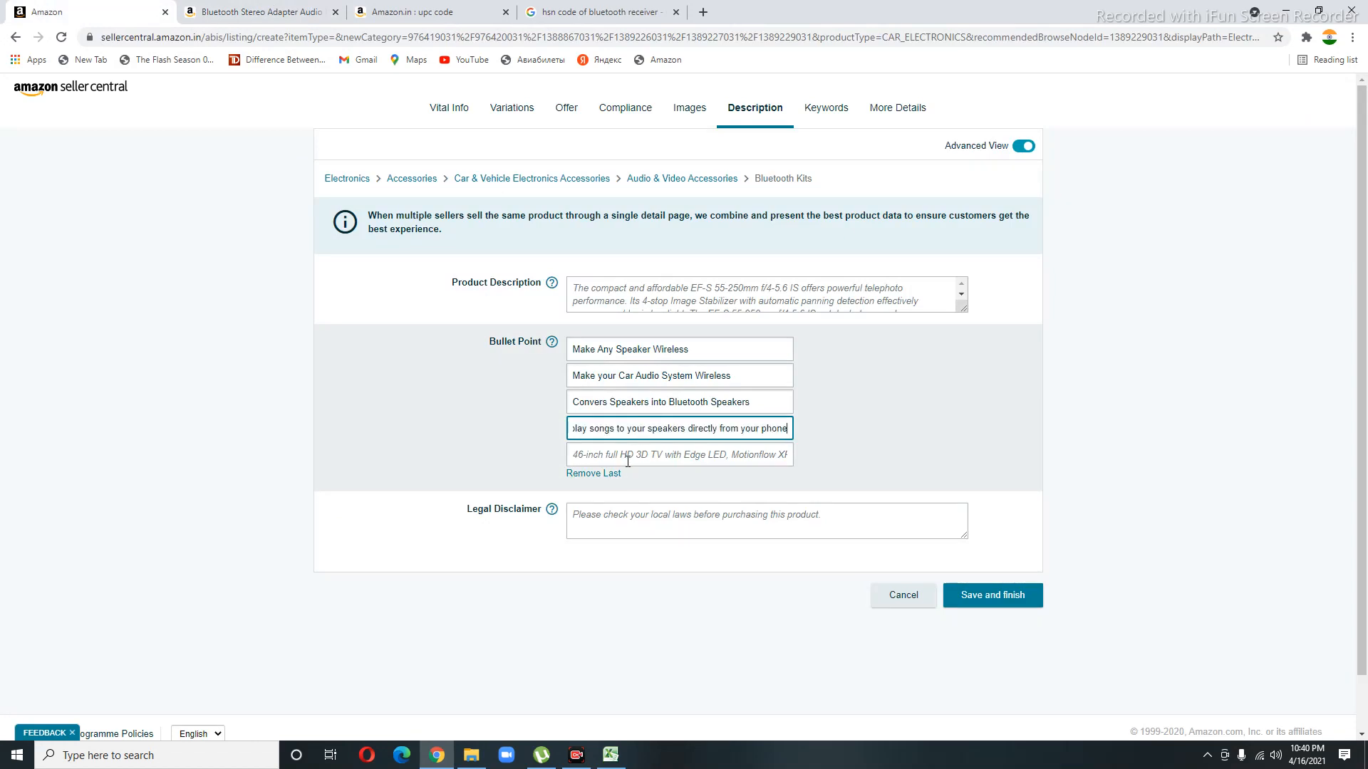
Copy the product page's last bullet, beginning "Compact and Small can be powered with usb wall power adapter", into the fifth Bullet Point.
{"action": "left_click", "coordinate": [634, 455]}
{"action": "key", "text": "ctrl+Tab"}
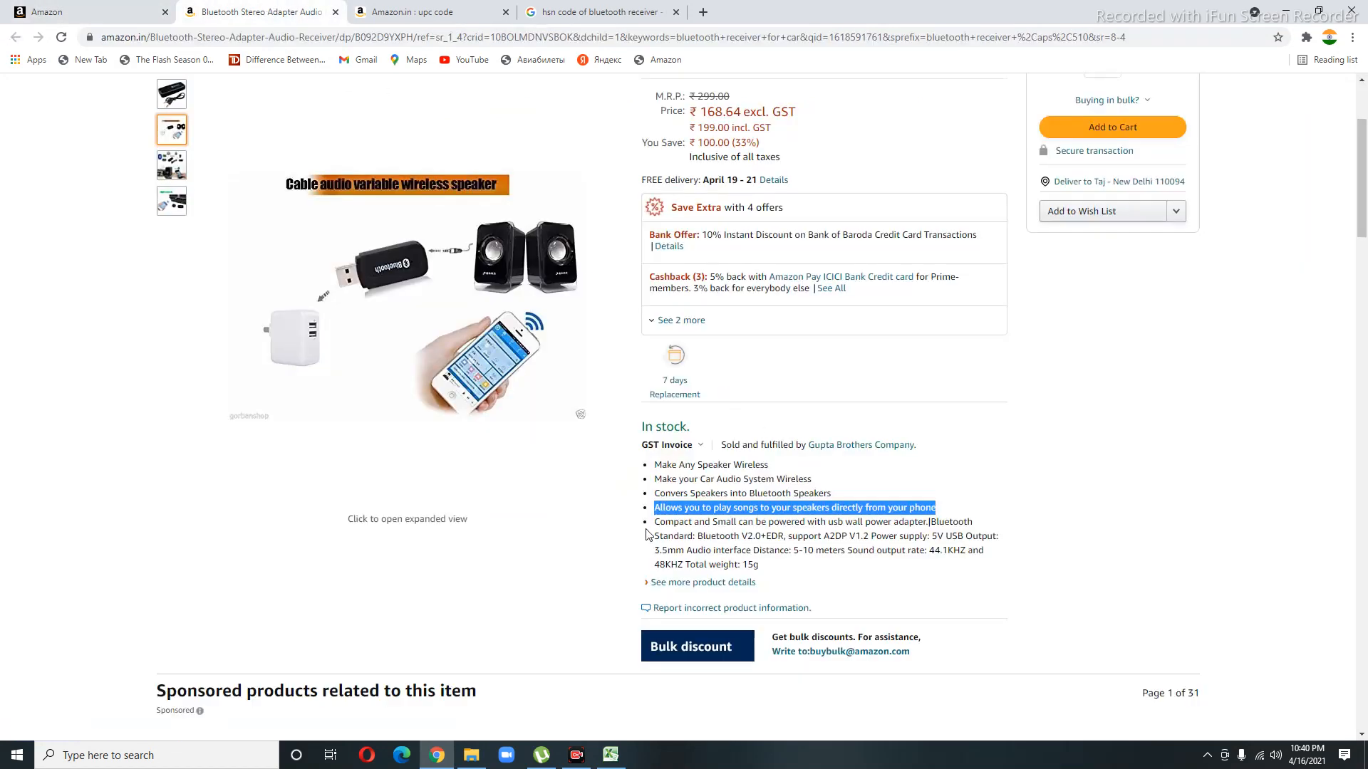
{"action": "left_click_drag", "start_coordinate": [656, 522], "coordinate": [774, 574]}
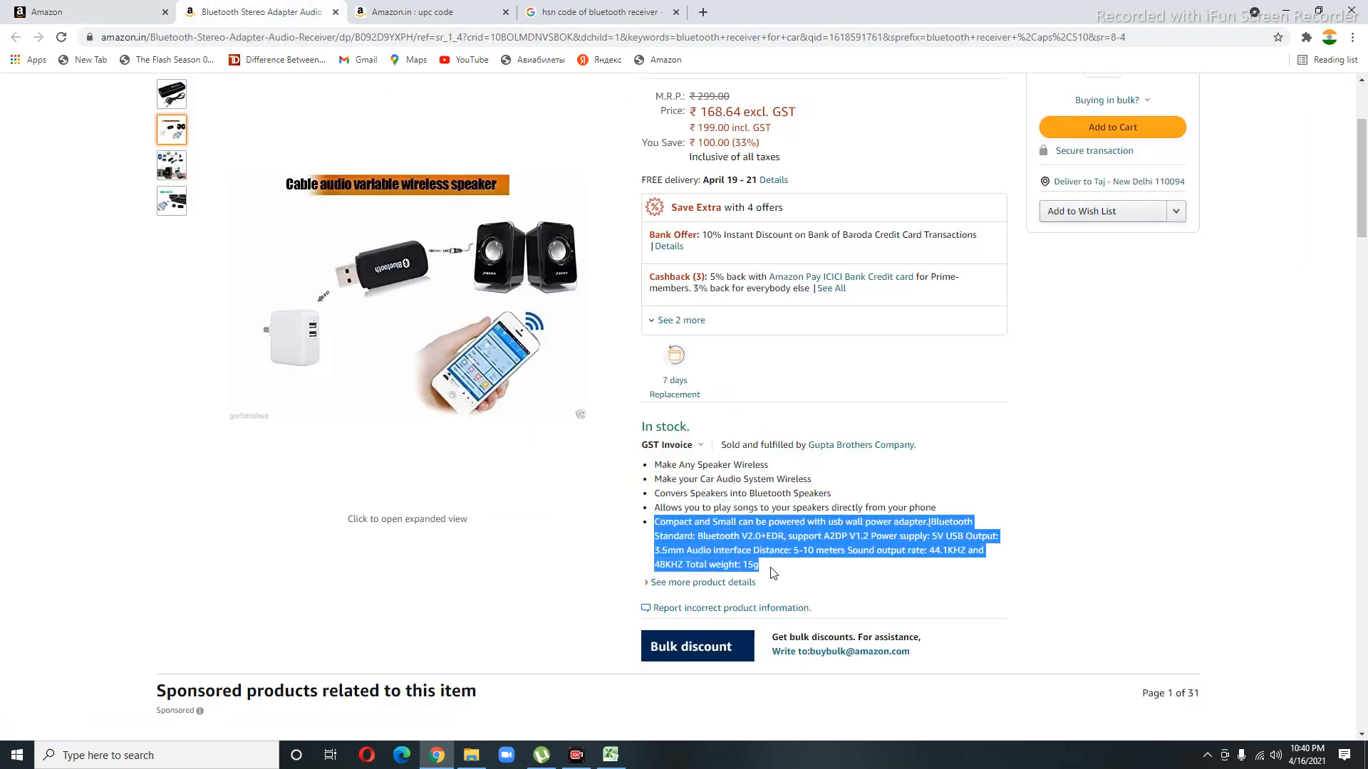
{"action": "key", "text": "ctrl+c"}
{"action": "key", "text": "ctrl+shift+Tab"}
{"action": "key", "text": "ctrl+v"}
Copy the full product description paragraph from the product page into the listing's Product Description.
{"action": "left_click", "coordinate": [601, 299]}
{"action": "left_click", "coordinate": [267, 12]}
{"action": "scroll", "coordinate": [712, 427], "scroll_direction": "down", "scroll_amount": 8}
{"action": "scroll", "coordinate": [743, 454], "scroll_direction": "down", "scroll_amount": 3}
{"action": "scroll", "coordinate": [427, 356], "scroll_direction": "up", "scroll_amount": 8}
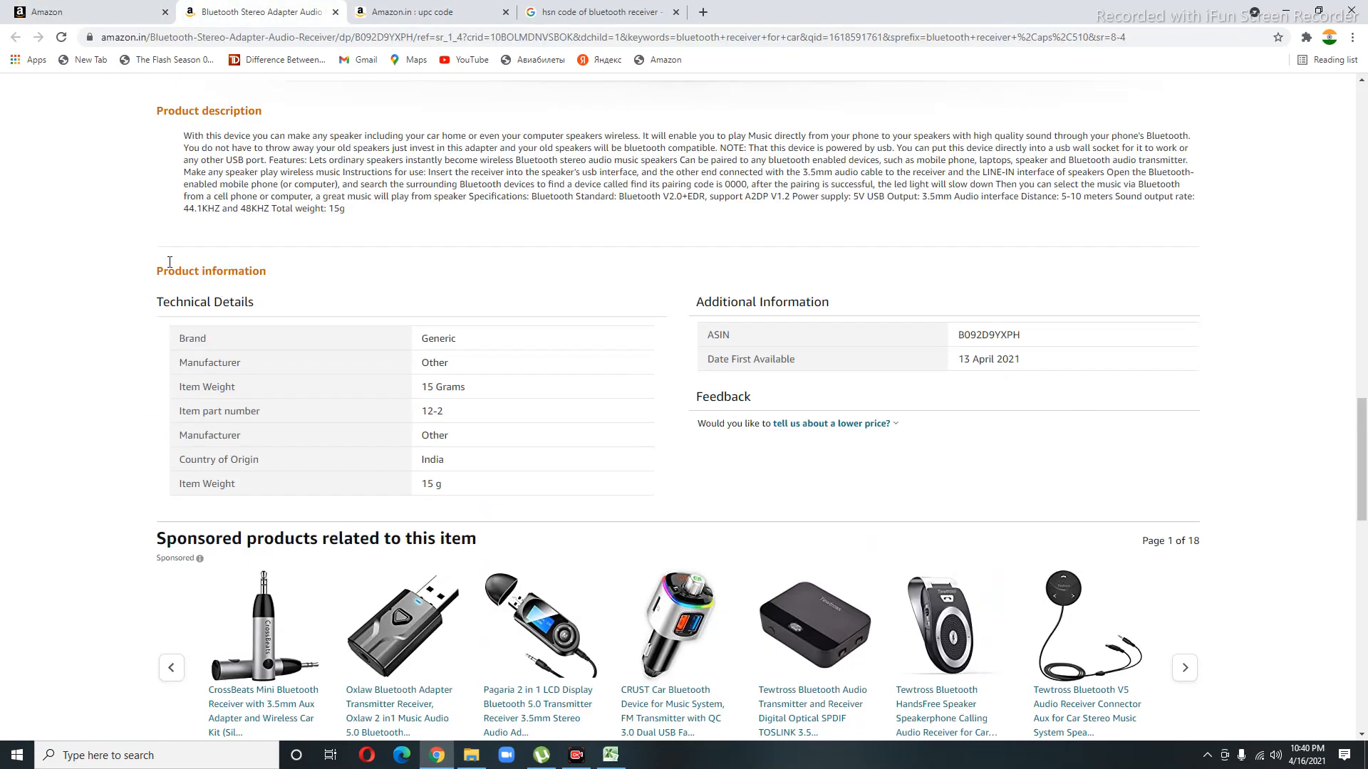
{"action": "triple_click", "coordinate": [203, 137]}
{"action": "key", "text": "ctrl+c"}
{"action": "left_click", "coordinate": [92, 13]}
{"action": "key", "text": "ctrl+v"}
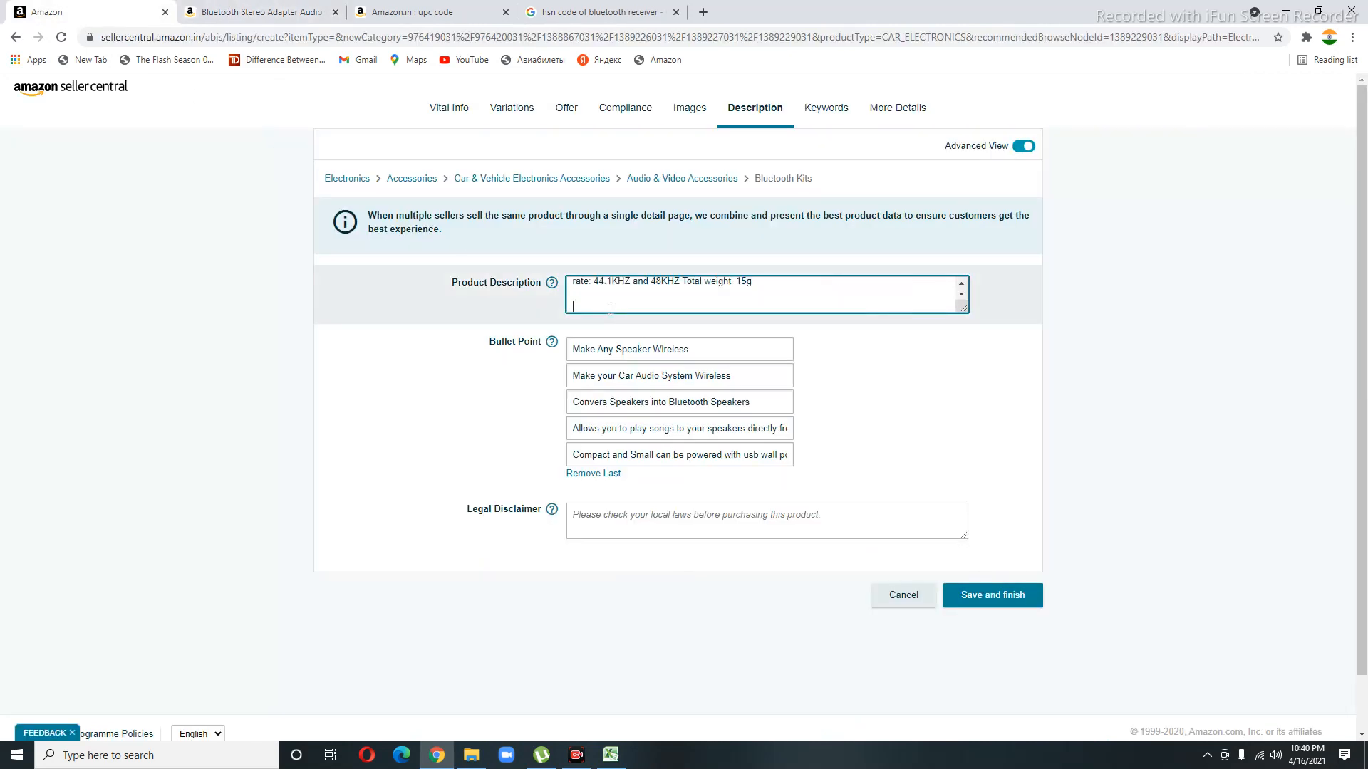
{"action": "scroll", "coordinate": [778, 292], "scroll_direction": "up", "scroll_amount": 4}
{"action": "key", "text": "ctrl+a"}
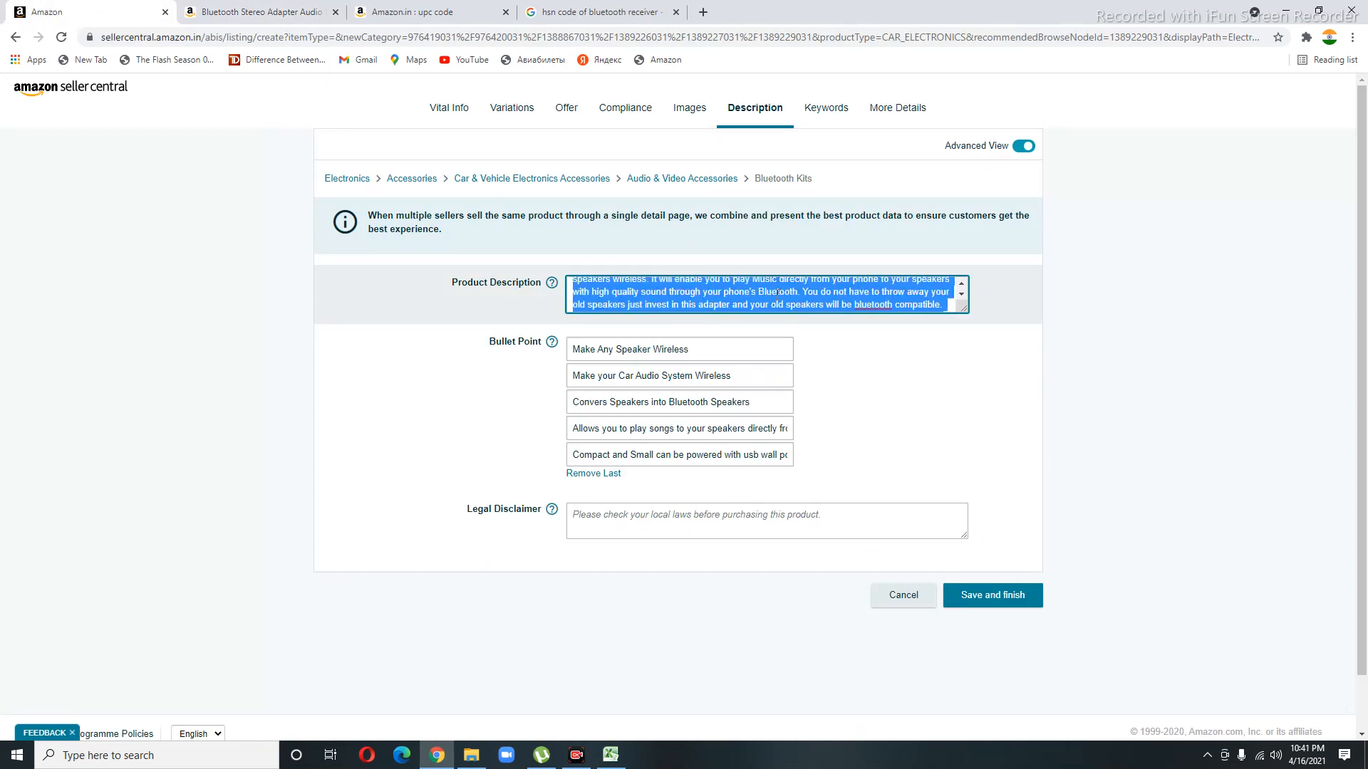
Open the listing's Keywords section and copy "Bluetooth" from the product page title into Search Terms.
{"action": "left_click", "coordinate": [837, 109]}
{"action": "left_click", "coordinate": [745, 288]}
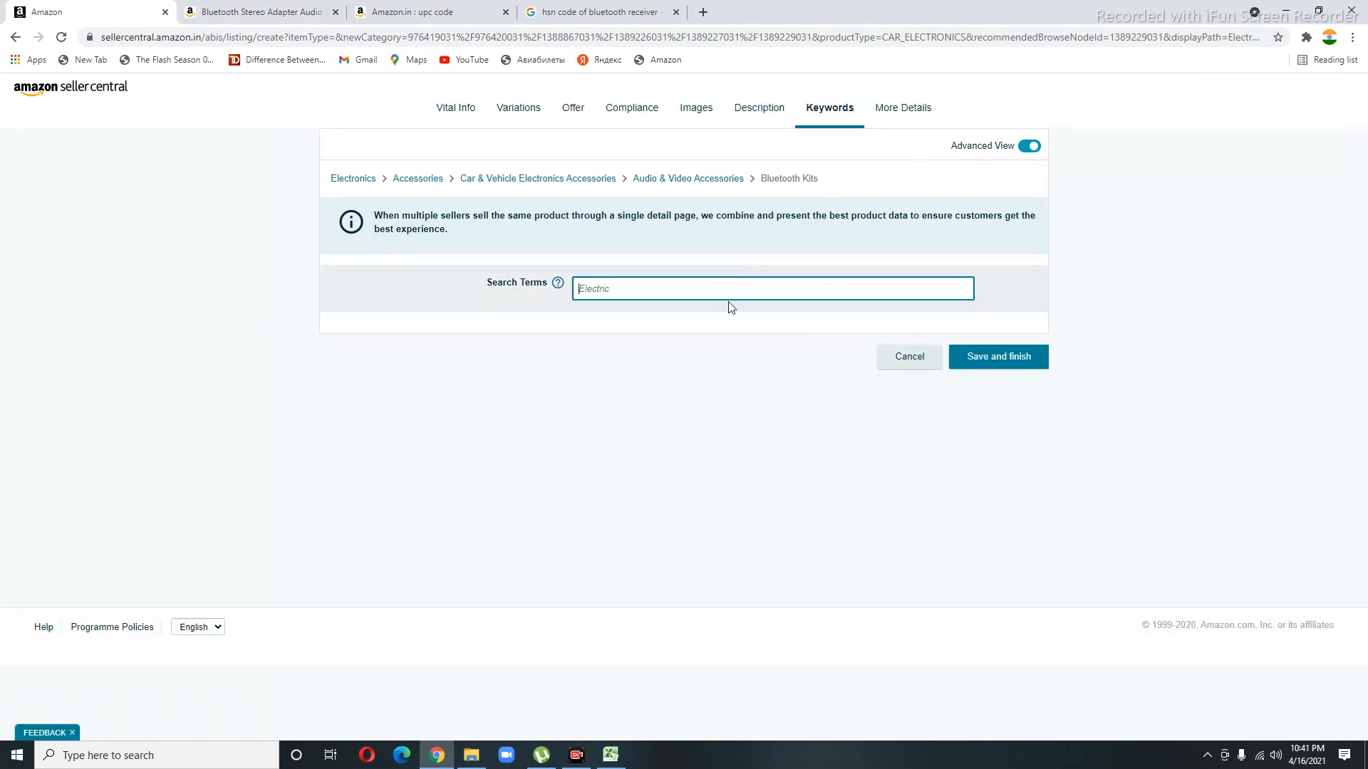
{"action": "left_click", "coordinate": [270, 12]}
{"action": "scroll", "coordinate": [789, 277], "scroll_direction": "down", "scroll_amount": 8}
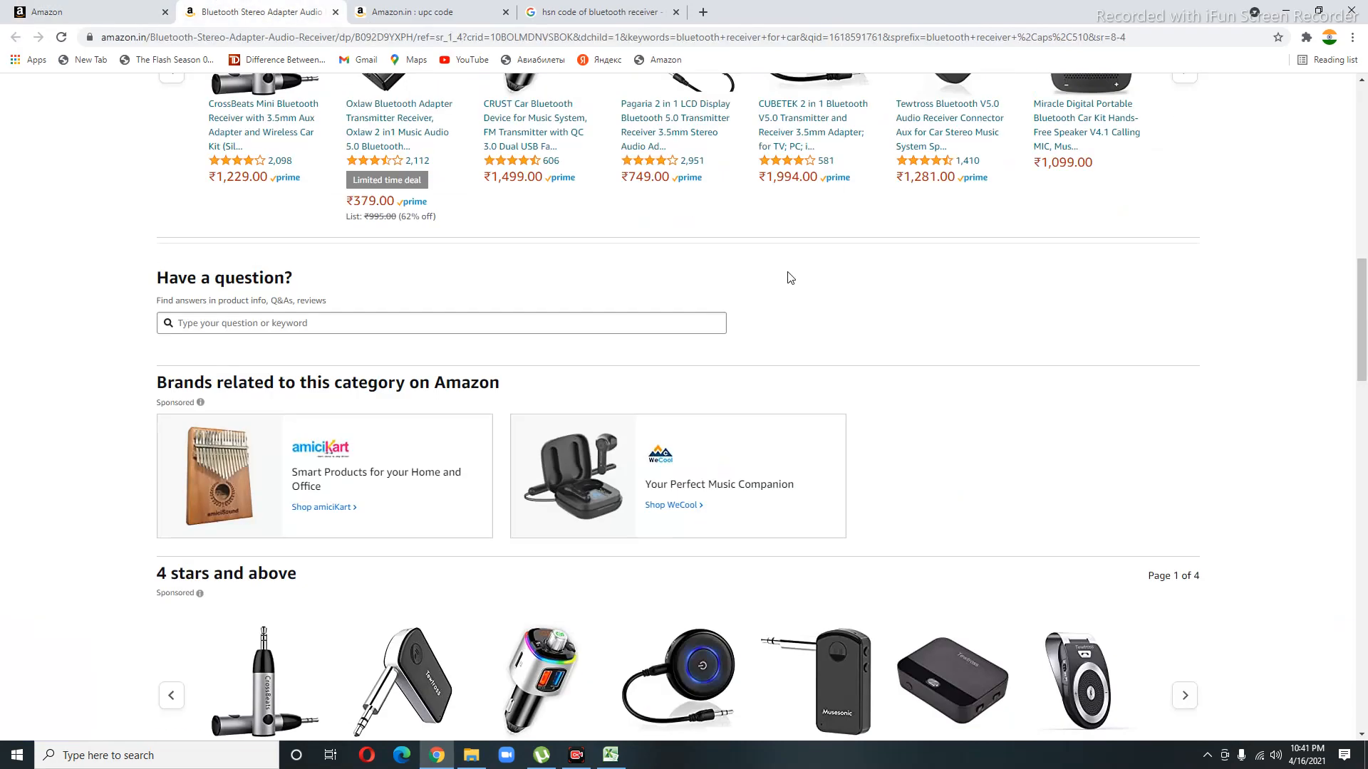
{"action": "scroll", "coordinate": [789, 278], "scroll_direction": "up", "scroll_amount": 10}
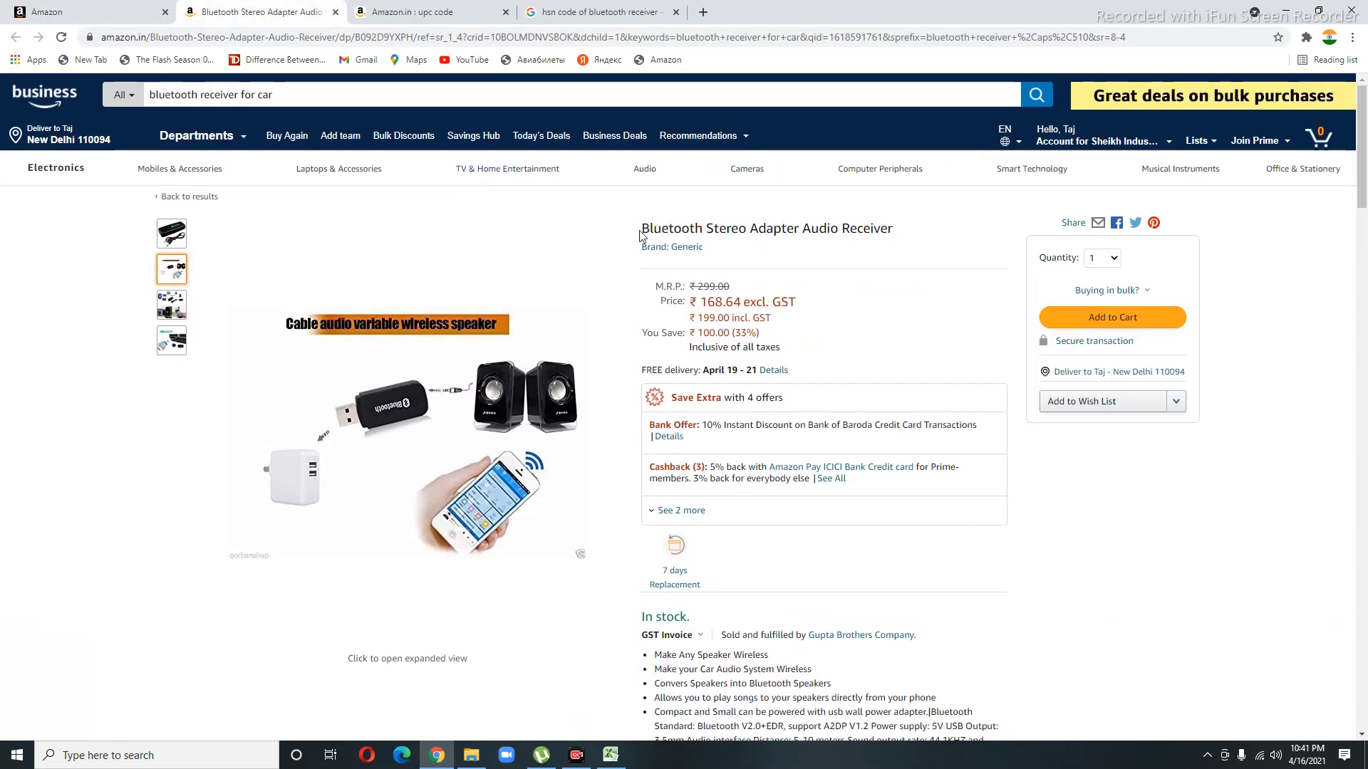
{"action": "left_click_drag", "start_coordinate": [645, 229], "coordinate": [693, 233]}
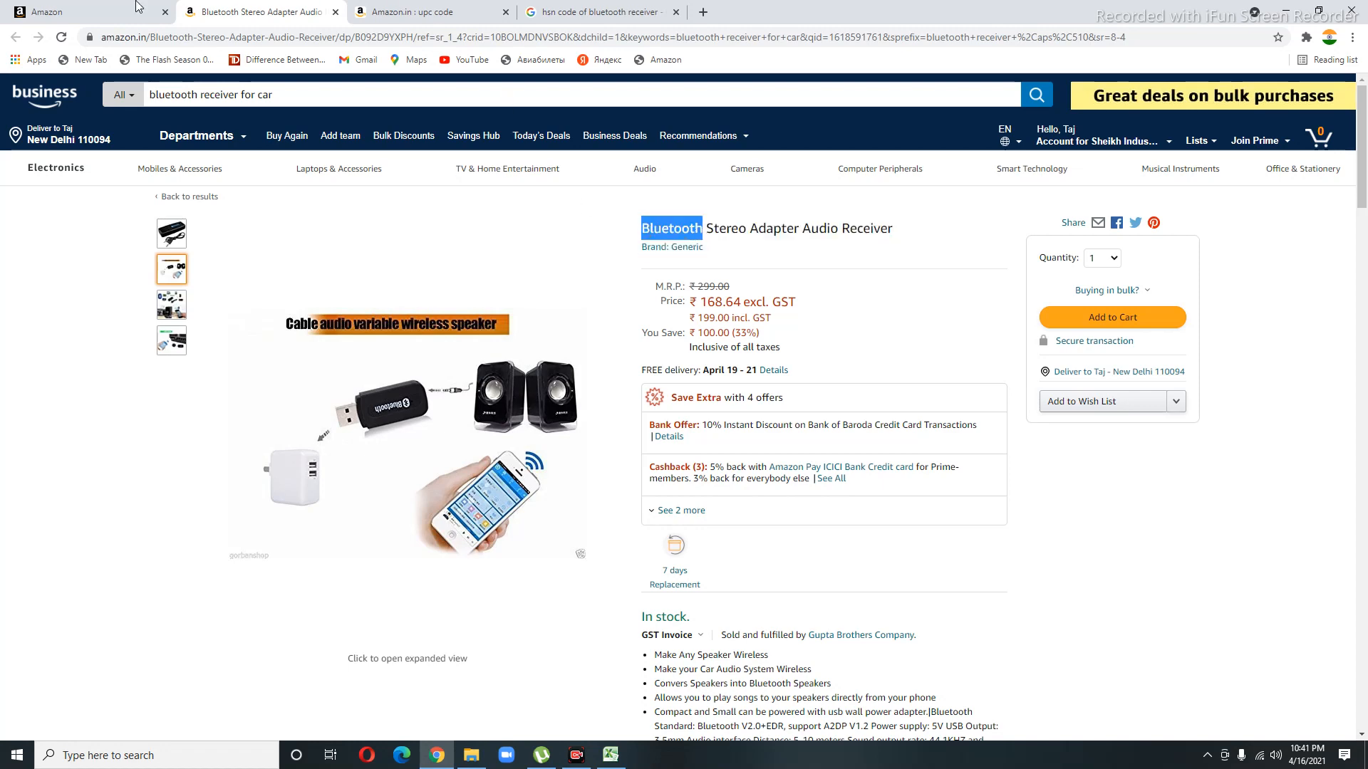
{"action": "left_click", "coordinate": [31, 7]}
{"action": "key", "text": "ctrl+v"}
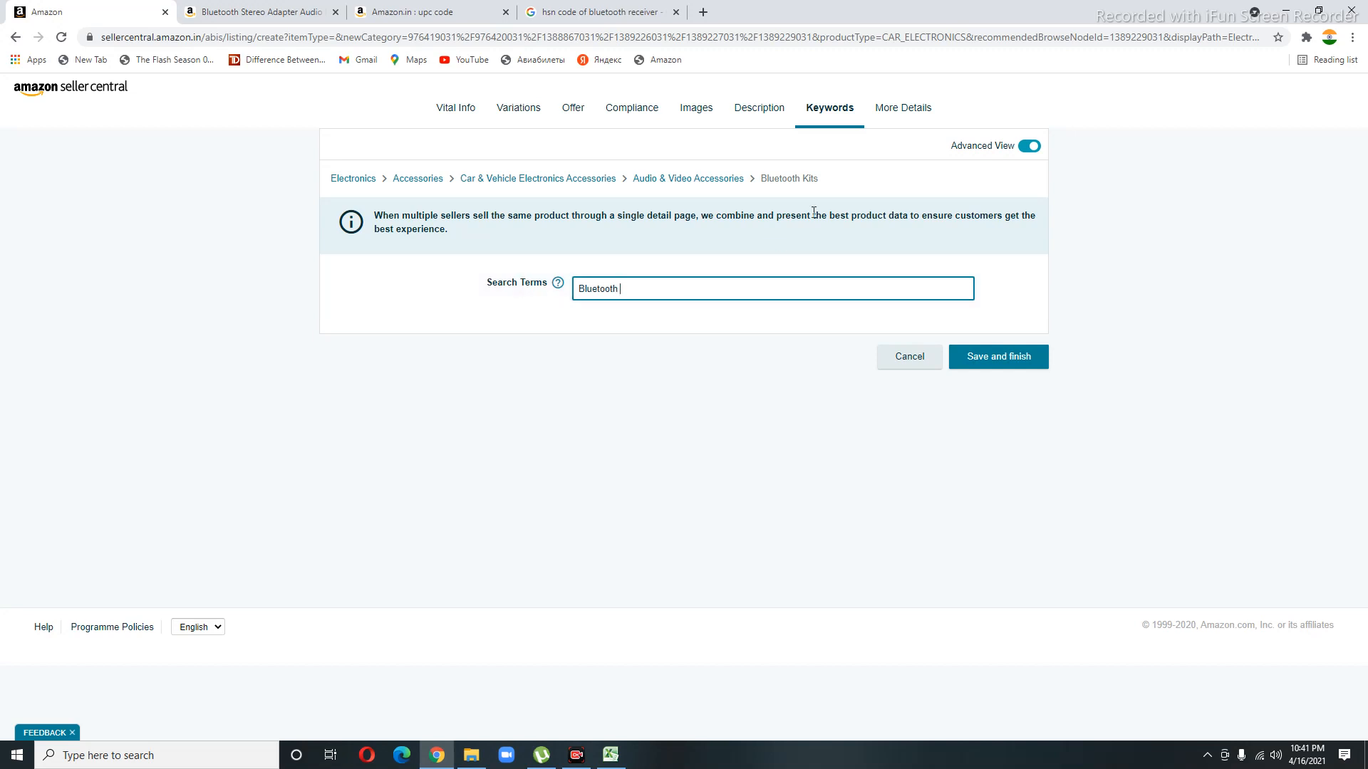
Open the listing's More Details section and set the Weight to 15 GR.
{"action": "left_click", "coordinate": [899, 112]}
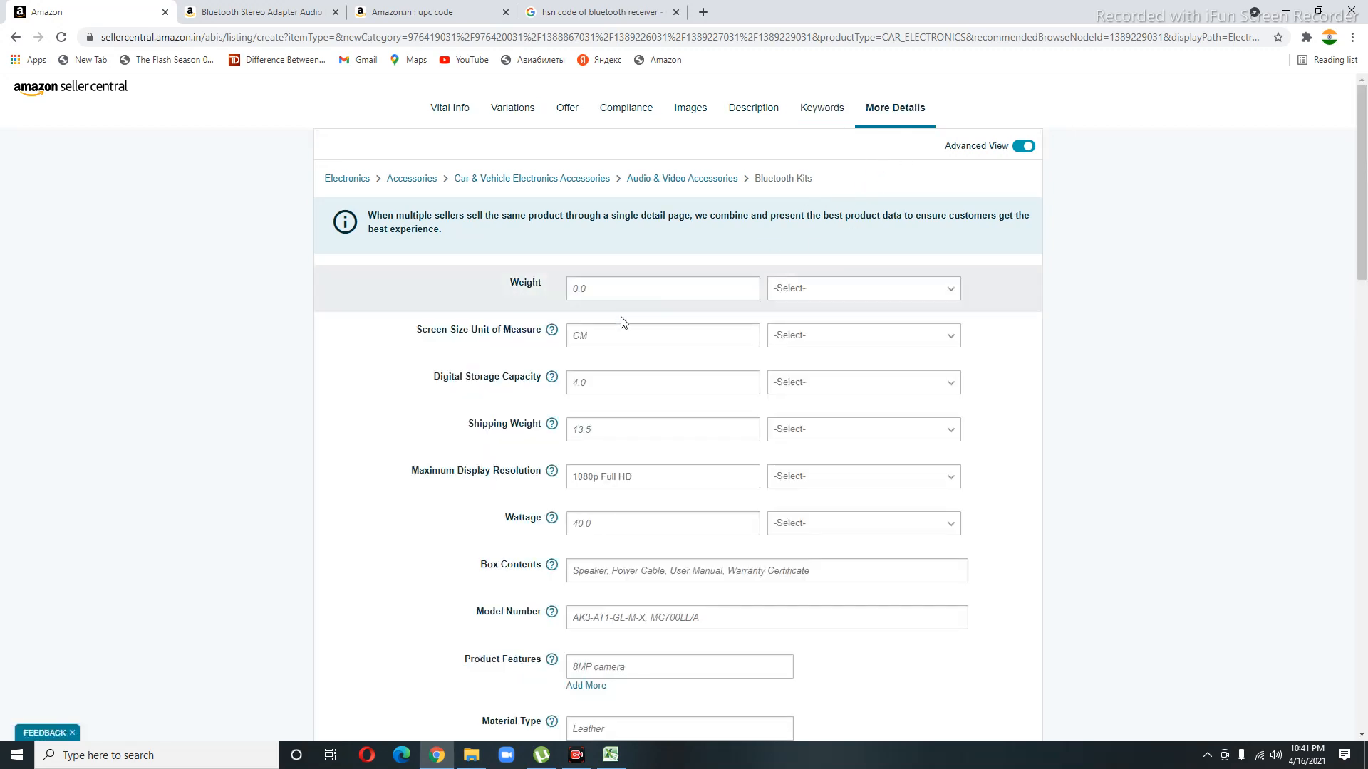
{"action": "left_click", "coordinate": [626, 291]}
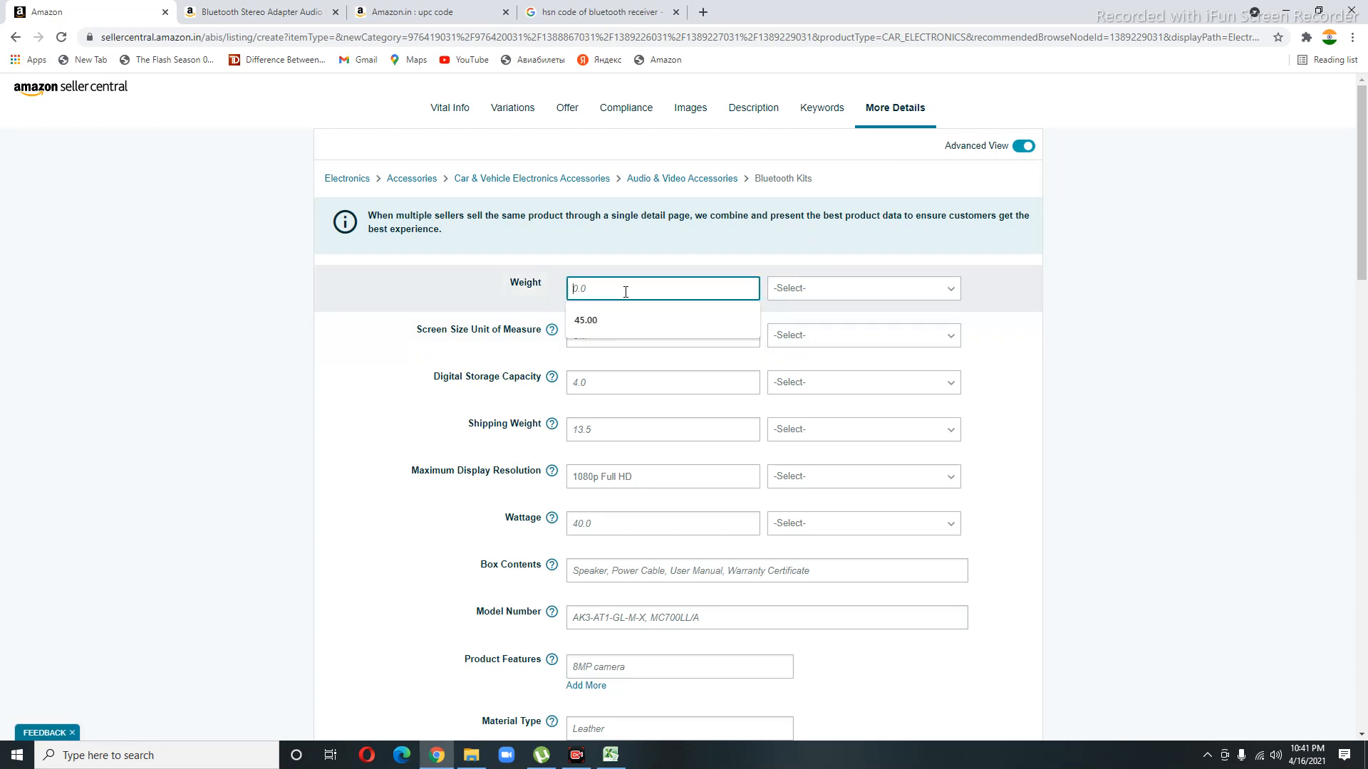
{"action": "type", "text": "15"}
{"action": "left_click", "coordinate": [800, 289]}
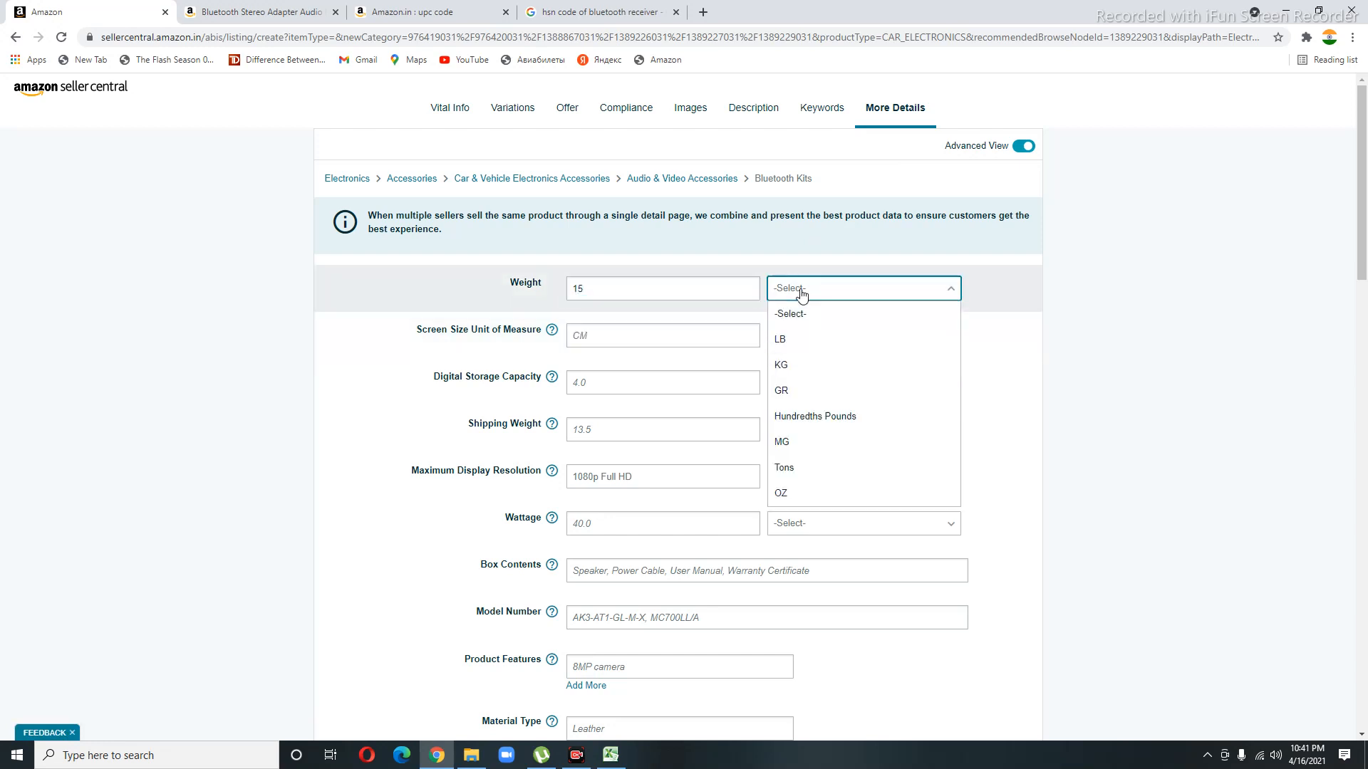
{"action": "left_click", "coordinate": [794, 390]}
Set the Shipping Weight to 15 GR.
{"action": "left_click", "coordinate": [592, 430]}
{"action": "type", "text": "15"}
{"action": "left_click", "coordinate": [815, 429]}
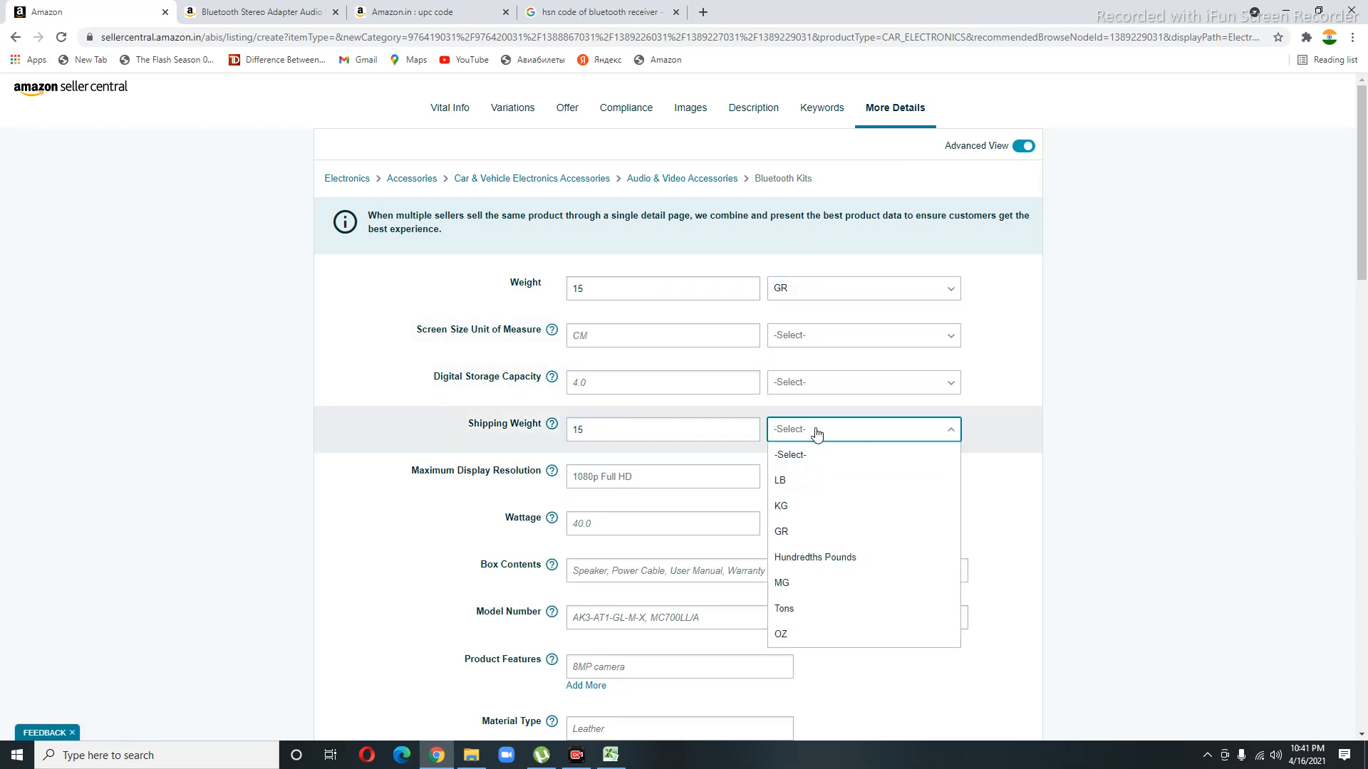
{"action": "left_click", "coordinate": [784, 533]}
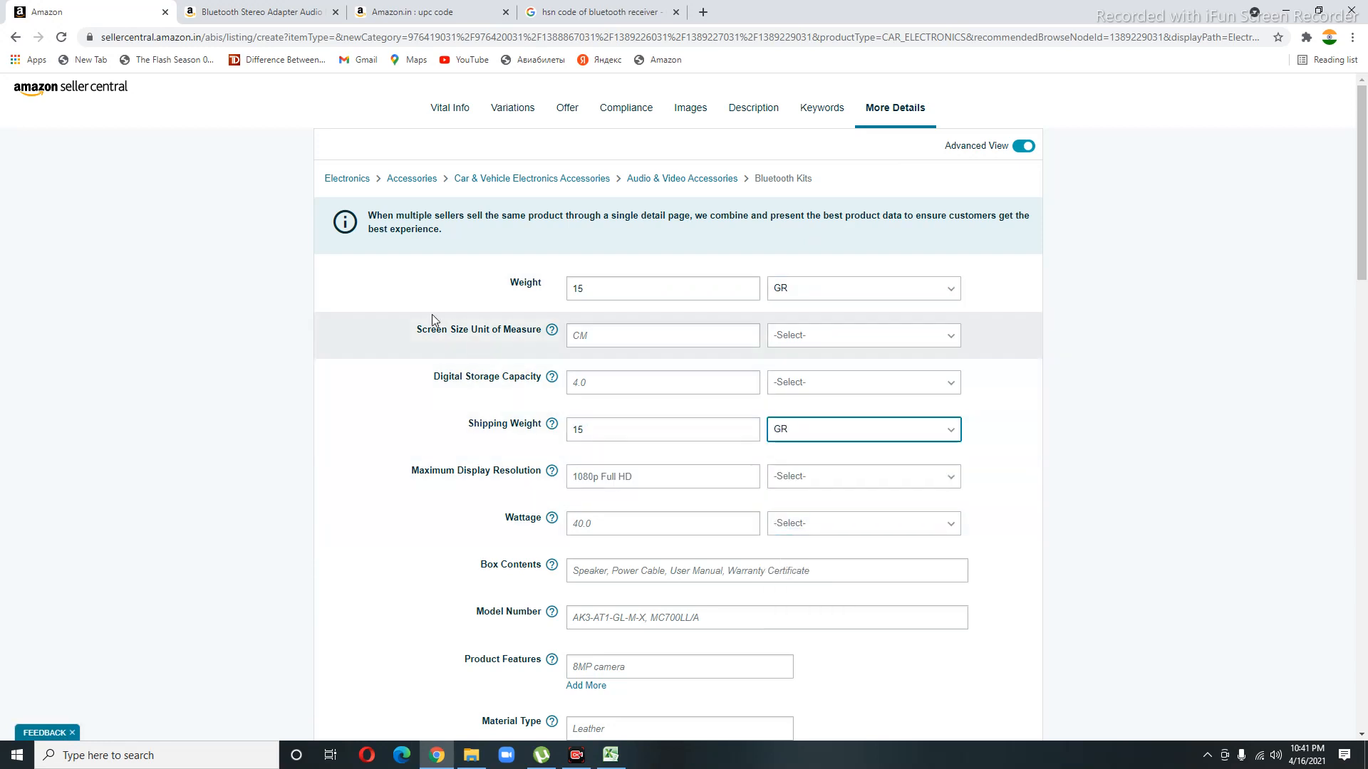
Enter "1 bluetooth wireless receiver" as the Box Contents.
{"action": "scroll", "coordinate": [492, 412], "scroll_direction": "down", "scroll_amount": 3}
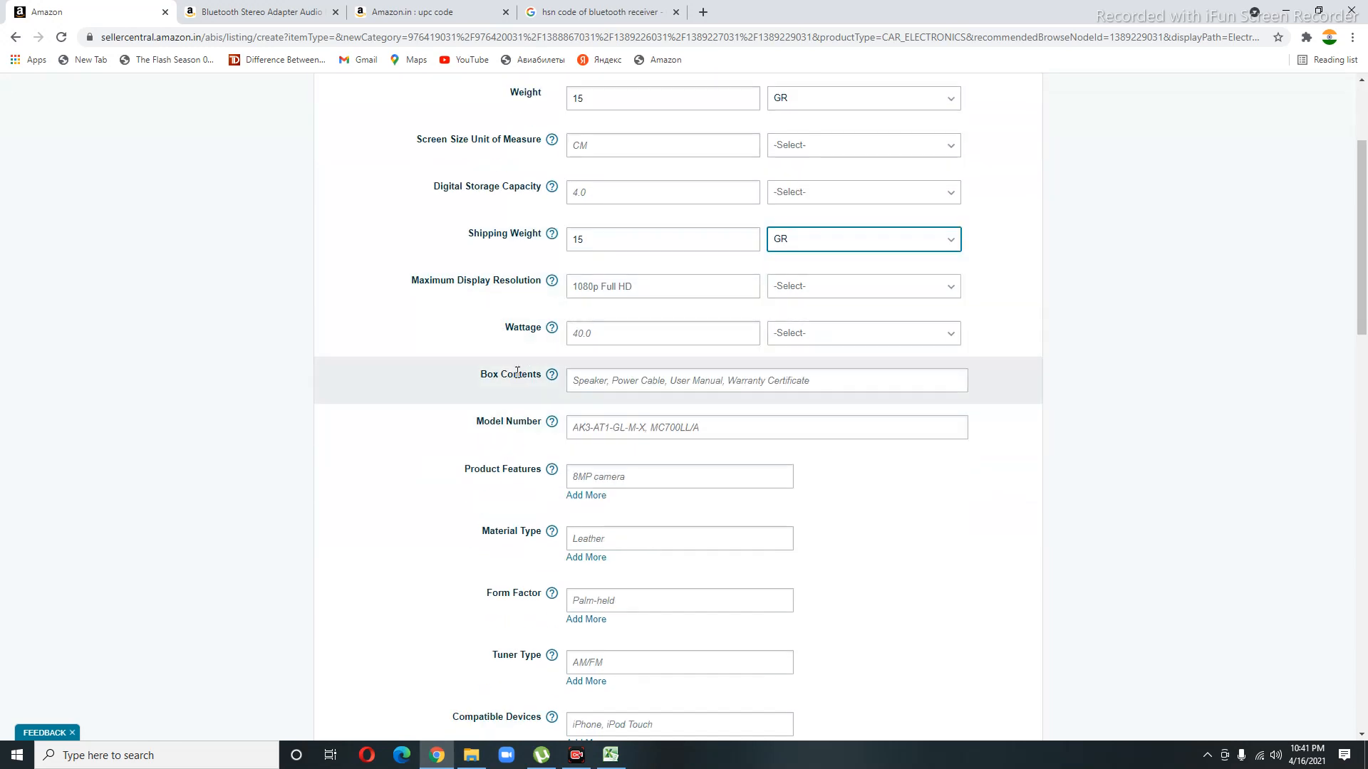
{"action": "left_click", "coordinate": [613, 389]}
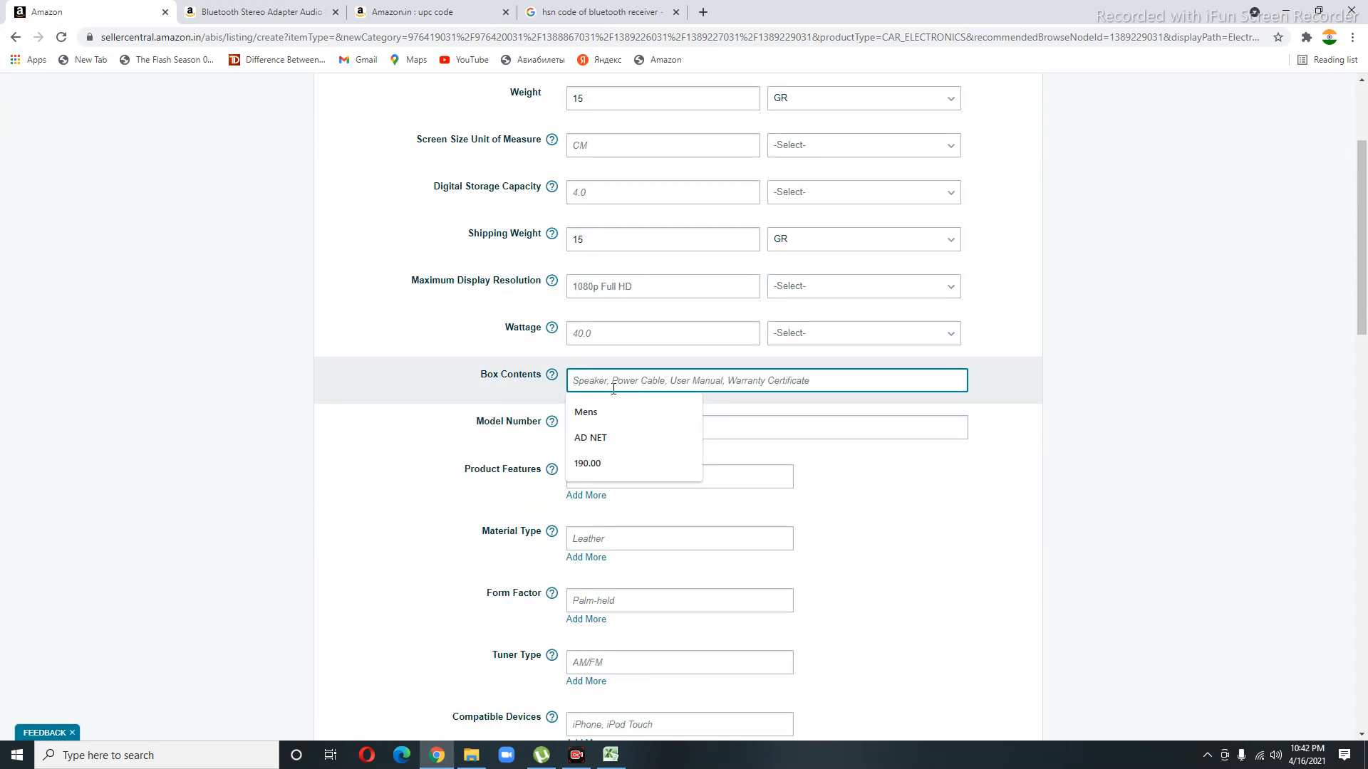
{"action": "type", "text": "1 "}
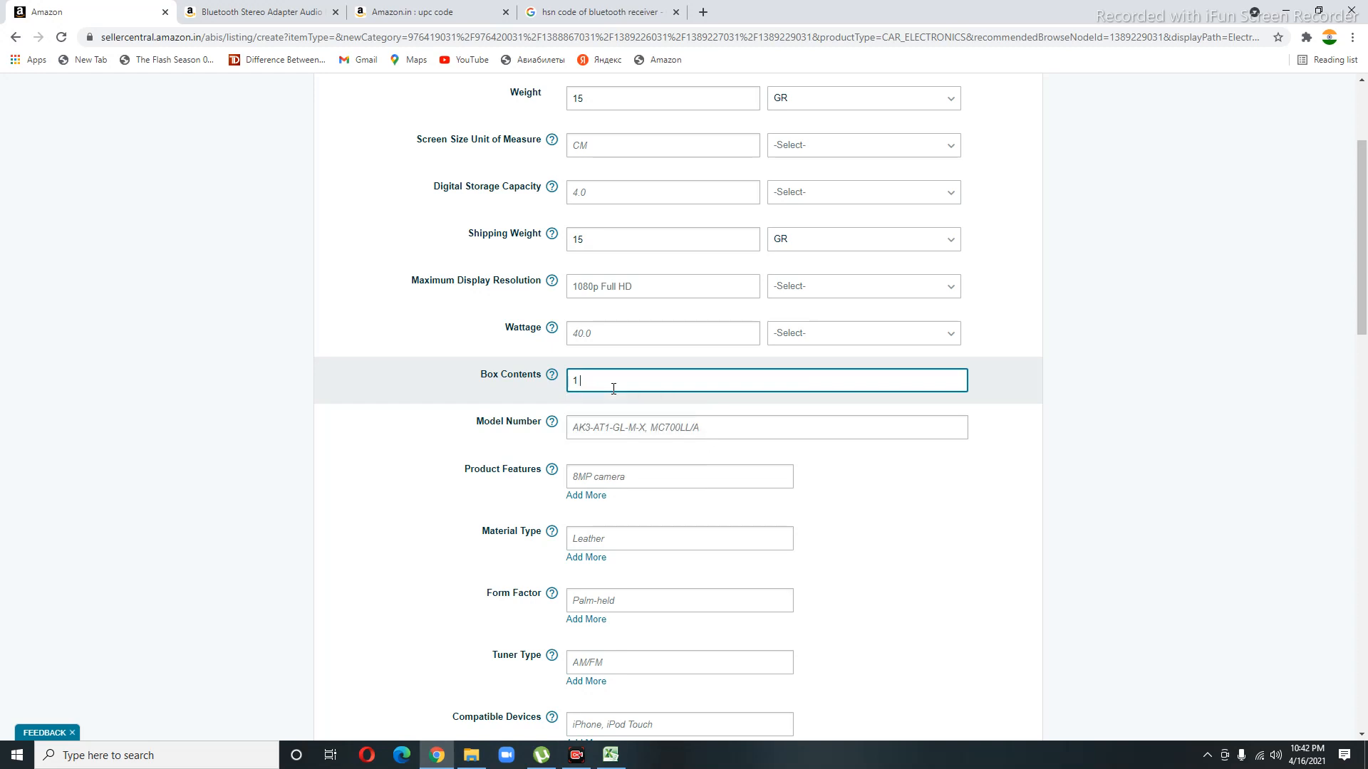
{"action": "type", "text": "bluetooth wire less receive r"}
{"action": "left_click", "coordinate": [1215, 579]}
Set both the Launch Date and the Release Date to 16/04/2021.
{"action": "scroll", "coordinate": [708, 464], "scroll_direction": "down", "scroll_amount": 1}
{"action": "scroll", "coordinate": [659, 450], "scroll_direction": "down", "scroll_amount": 2}
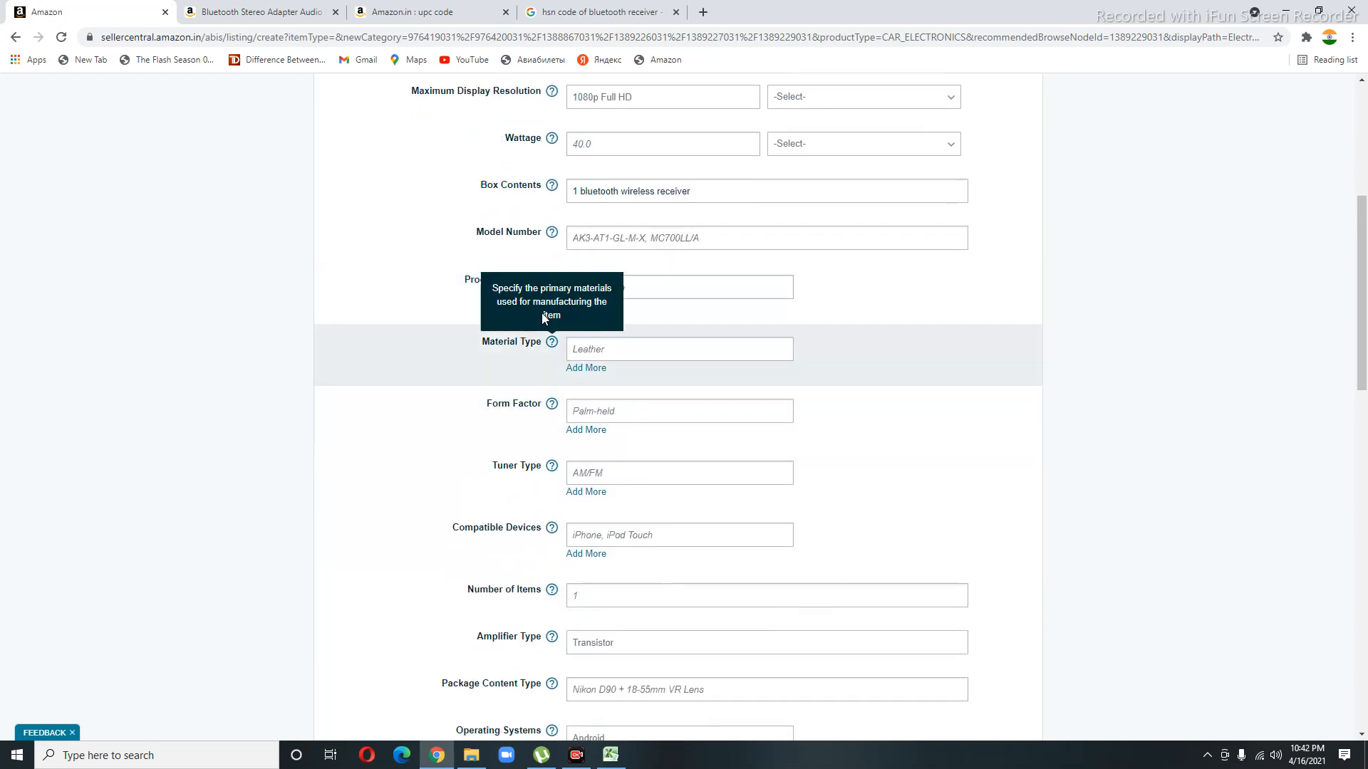
{"action": "left_click", "coordinate": [615, 355]}
{"action": "scroll", "coordinate": [660, 318], "scroll_direction": "down", "scroll_amount": 3}
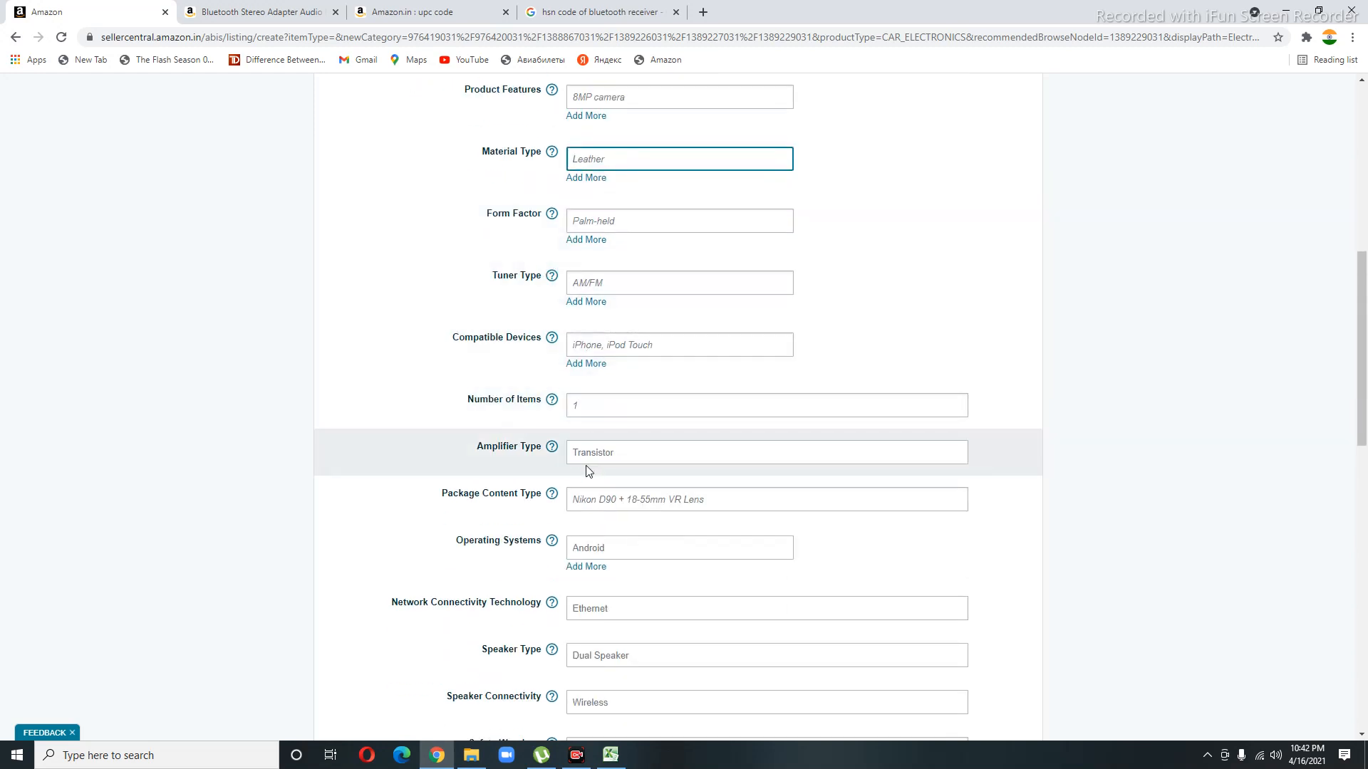
{"action": "scroll", "coordinate": [584, 463], "scroll_direction": "down", "scroll_amount": 5}
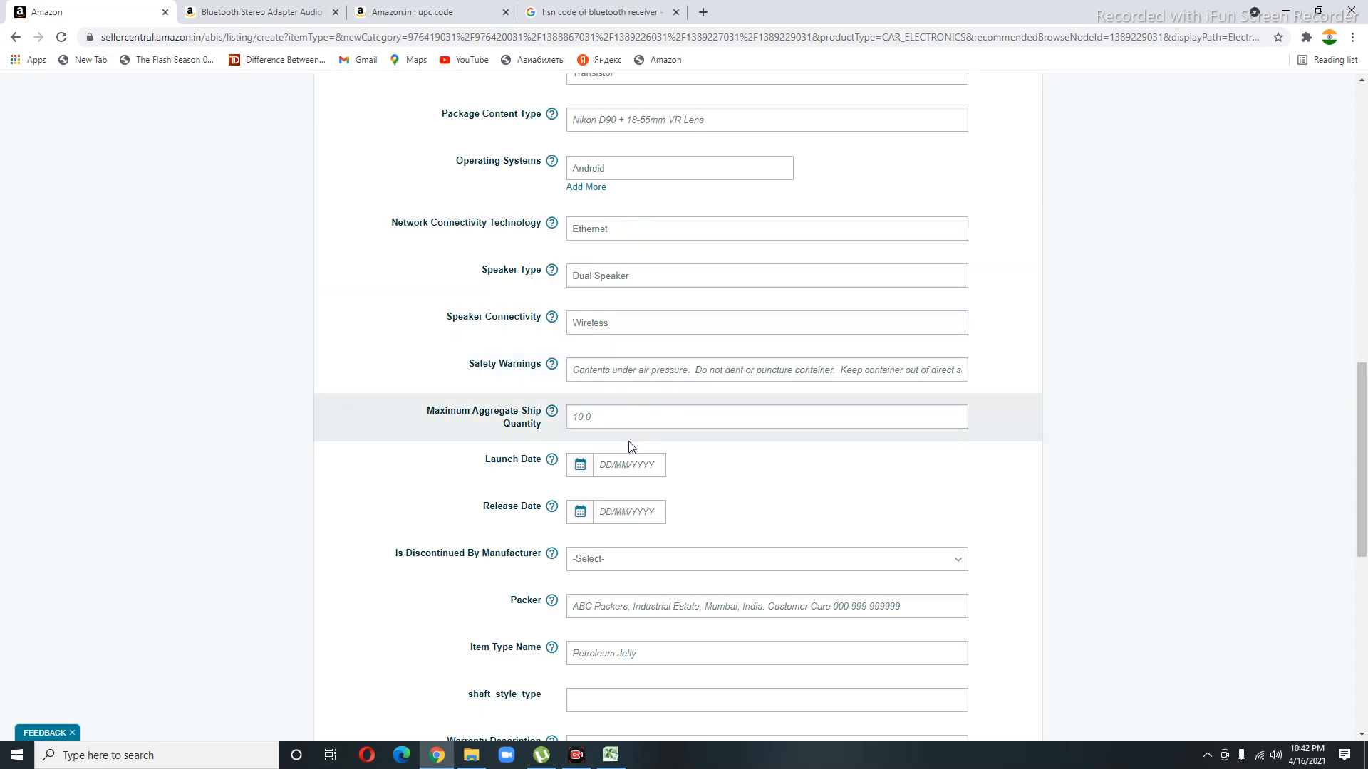
{"action": "scroll", "coordinate": [617, 244], "scroll_direction": "up", "scroll_amount": 3}
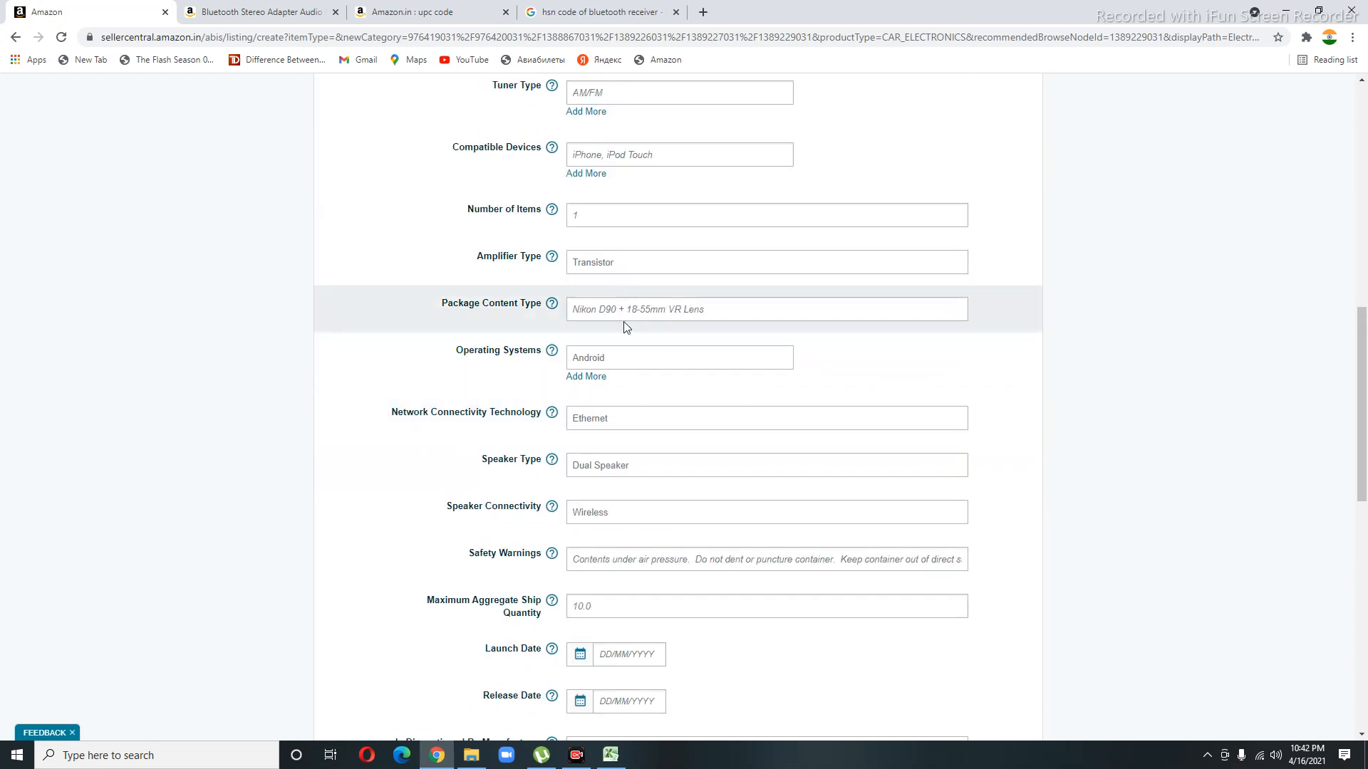
{"action": "scroll", "coordinate": [638, 303], "scroll_direction": "down", "scroll_amount": 3}
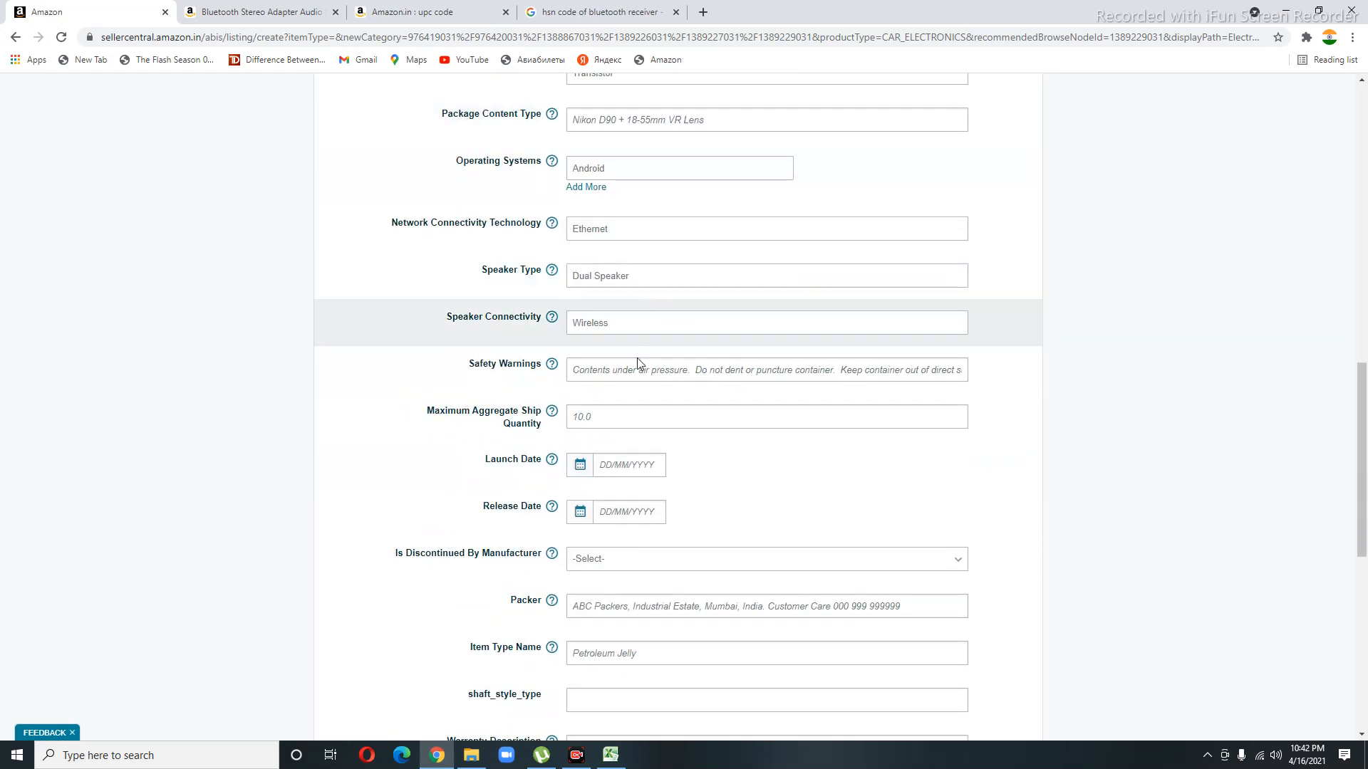
{"action": "left_click", "coordinate": [580, 470]}
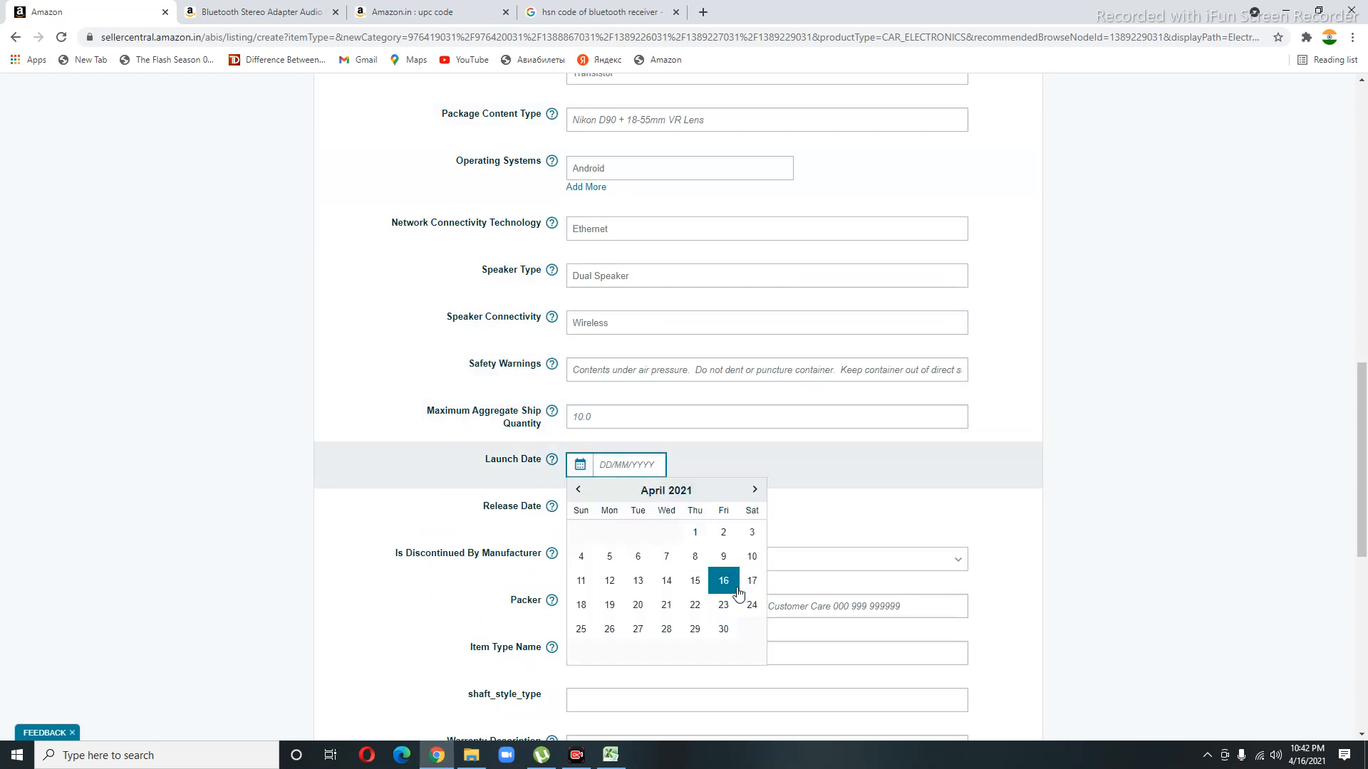
{"action": "left_click", "coordinate": [734, 585]}
{"action": "left_click", "coordinate": [625, 513]}
{"action": "left_click", "coordinate": [722, 628]}
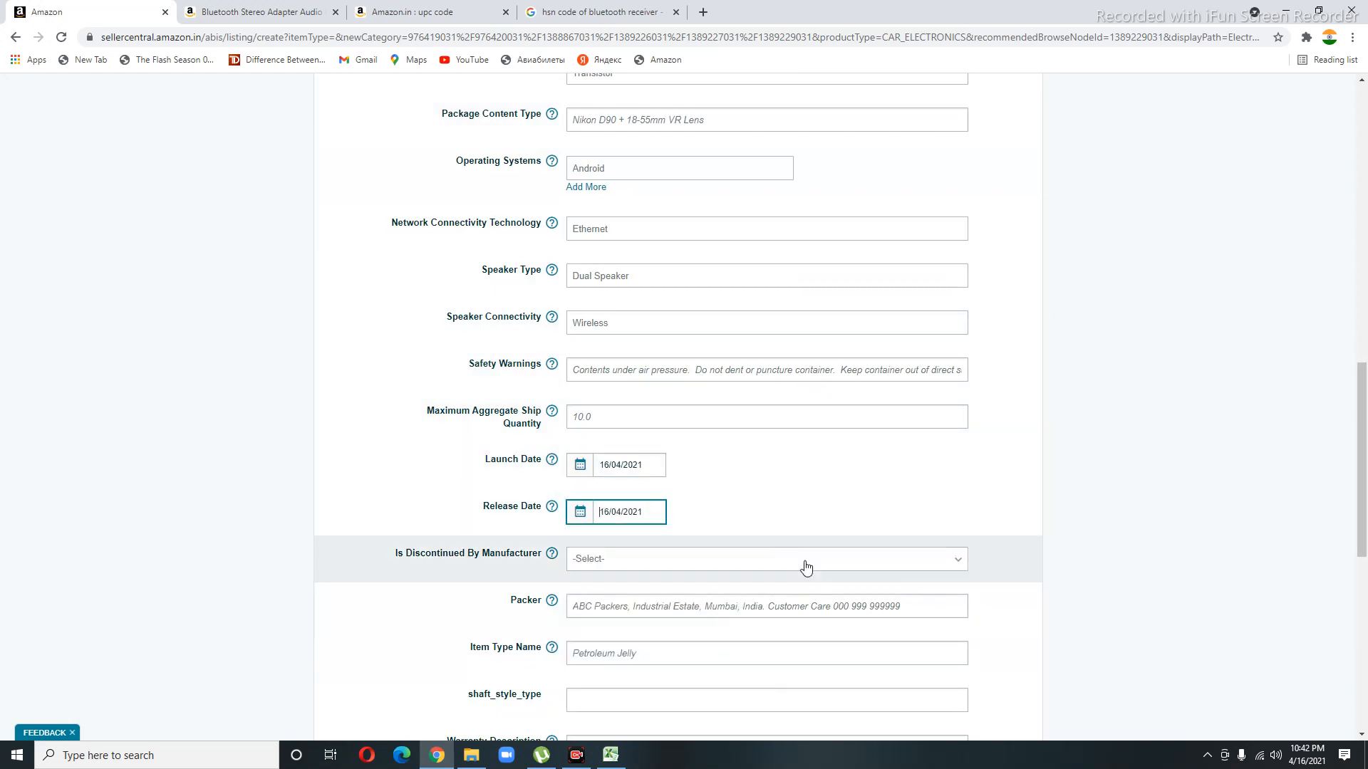
Review the remaining More Details fields and check the product page's technical details for the item dimensions.
{"action": "scroll", "coordinate": [784, 583], "scroll_direction": "down", "scroll_amount": 3}
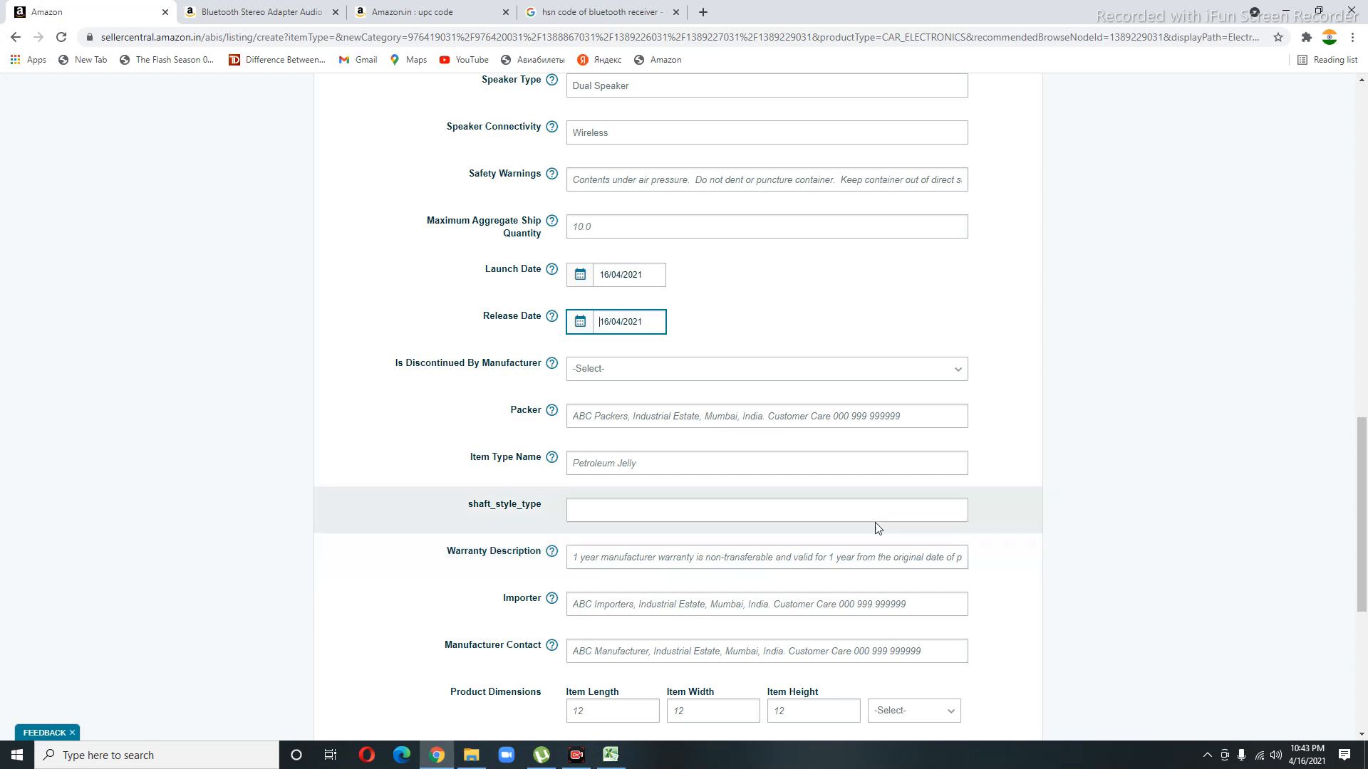
{"action": "left_click", "coordinate": [1103, 404]}
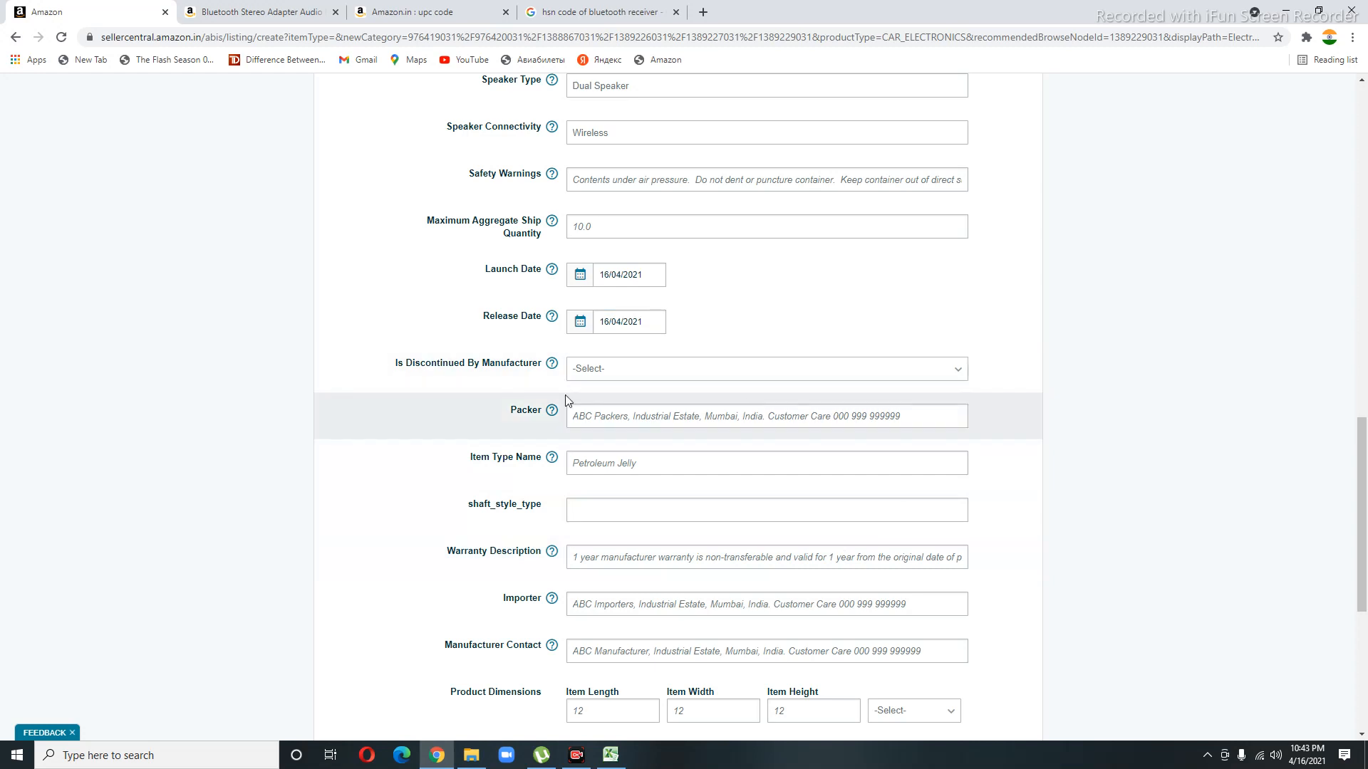
{"action": "scroll", "coordinate": [530, 499], "scroll_direction": "down", "scroll_amount": 1}
{"action": "scroll", "coordinate": [530, 499], "scroll_direction": "down", "scroll_amount": 2}
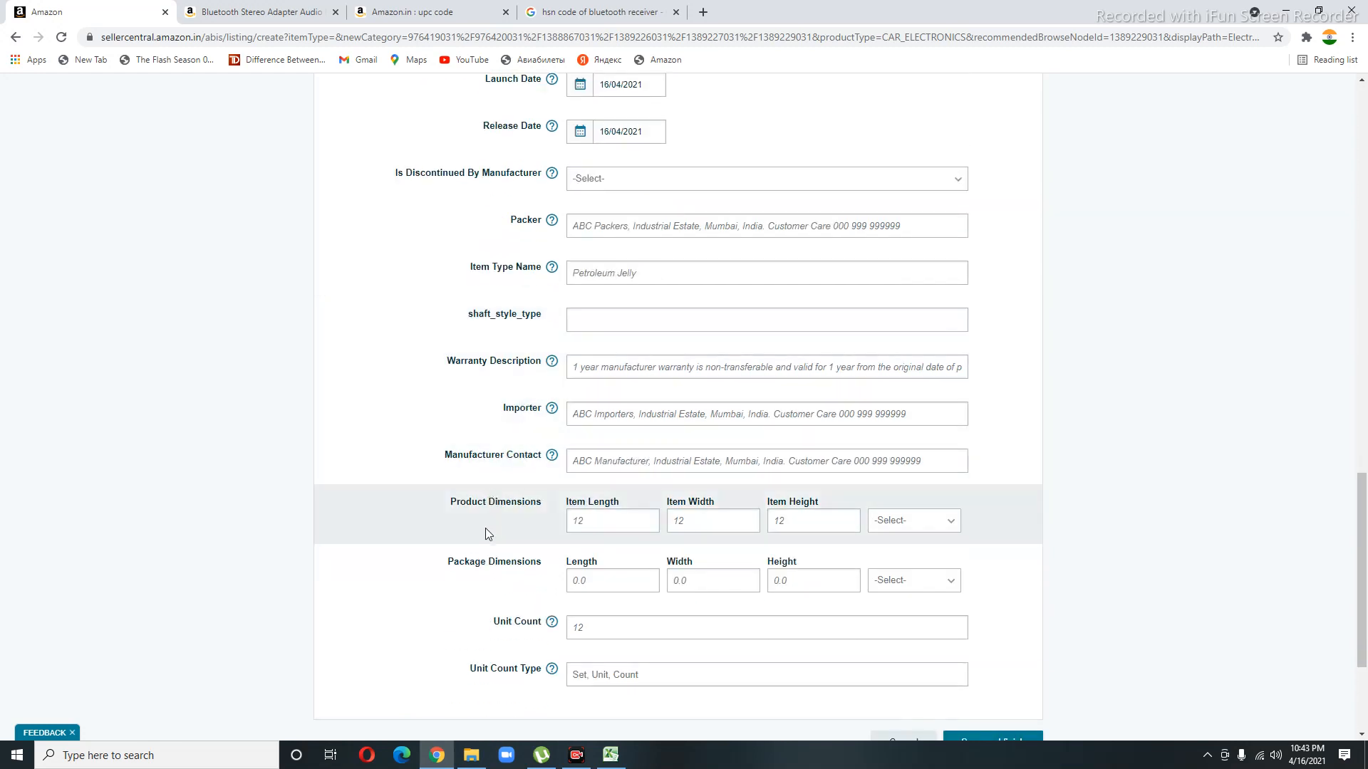
{"action": "scroll", "coordinate": [599, 541], "scroll_direction": "down", "scroll_amount": 2}
{"action": "left_click", "coordinate": [605, 334]}
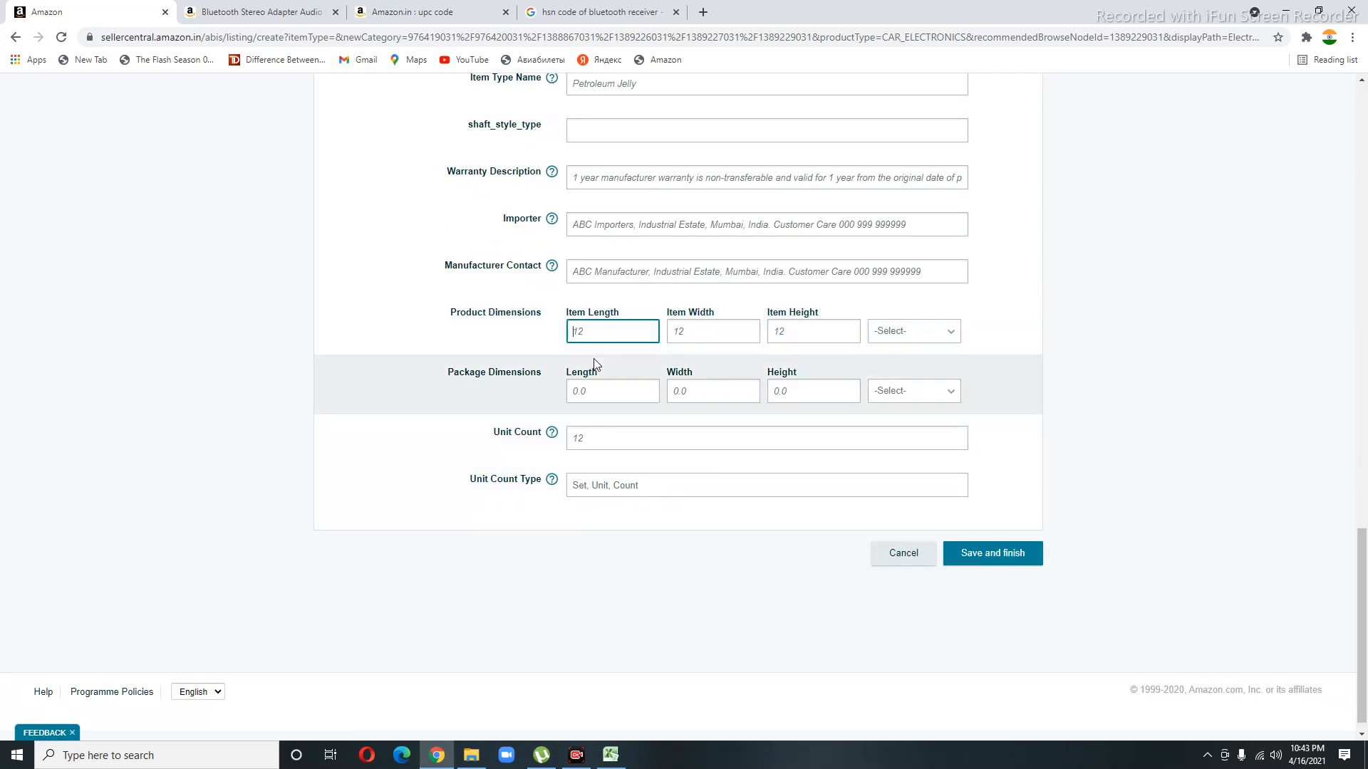
{"action": "left_click", "coordinate": [263, 12]}
{"action": "scroll", "coordinate": [563, 448], "scroll_direction": "down", "scroll_amount": 15}
{"action": "scroll", "coordinate": [570, 442], "scroll_direction": "down", "scroll_amount": 8}
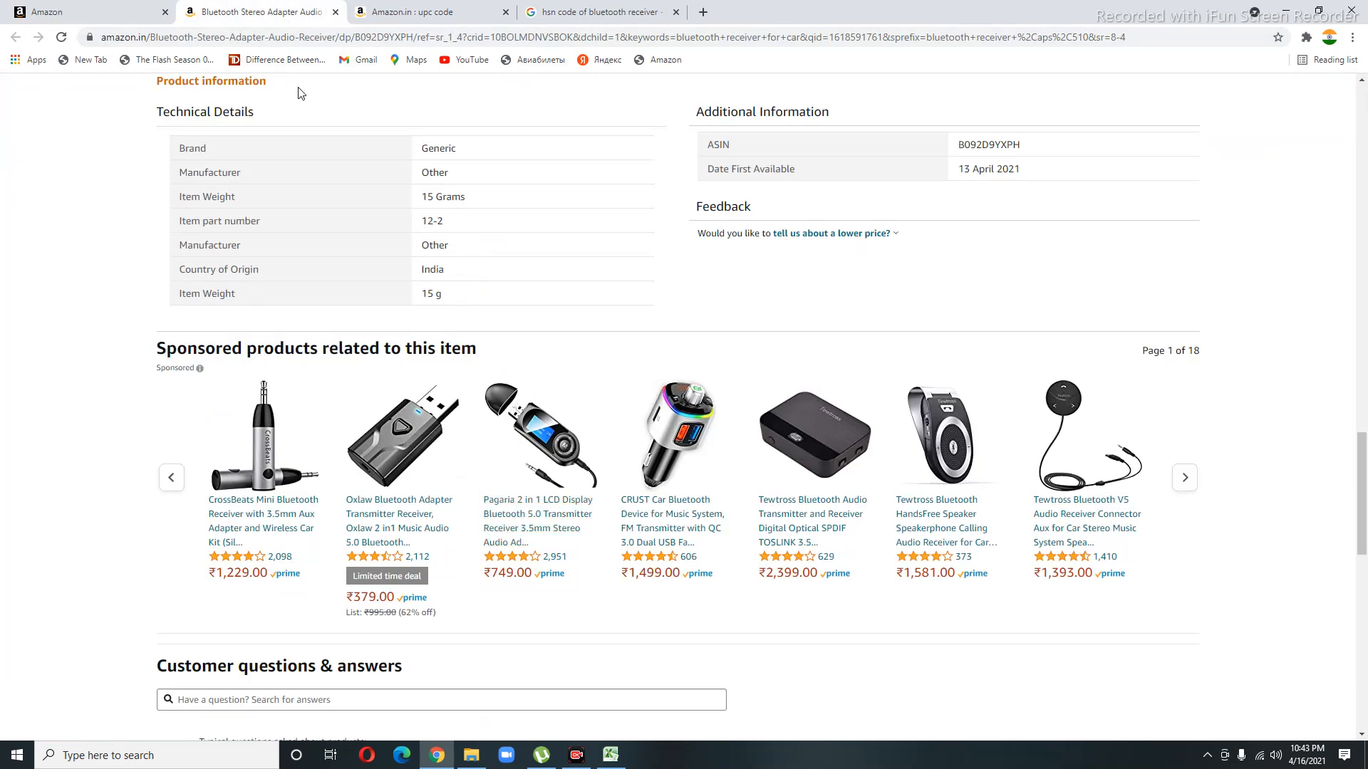
{"action": "left_click", "coordinate": [118, 7]}
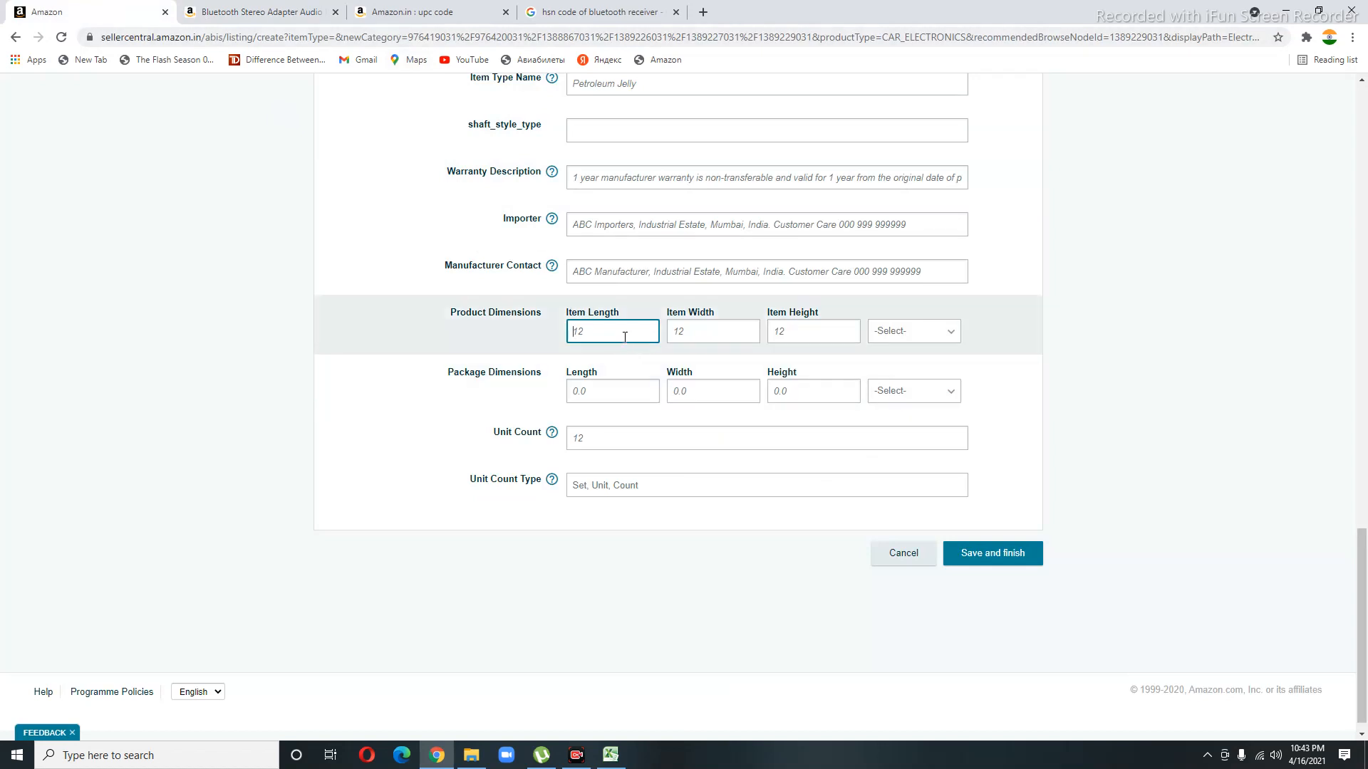
Set the Package Dimensions to length 15, width 10 and height 2 in CM.
{"action": "left_click", "coordinate": [595, 391]}
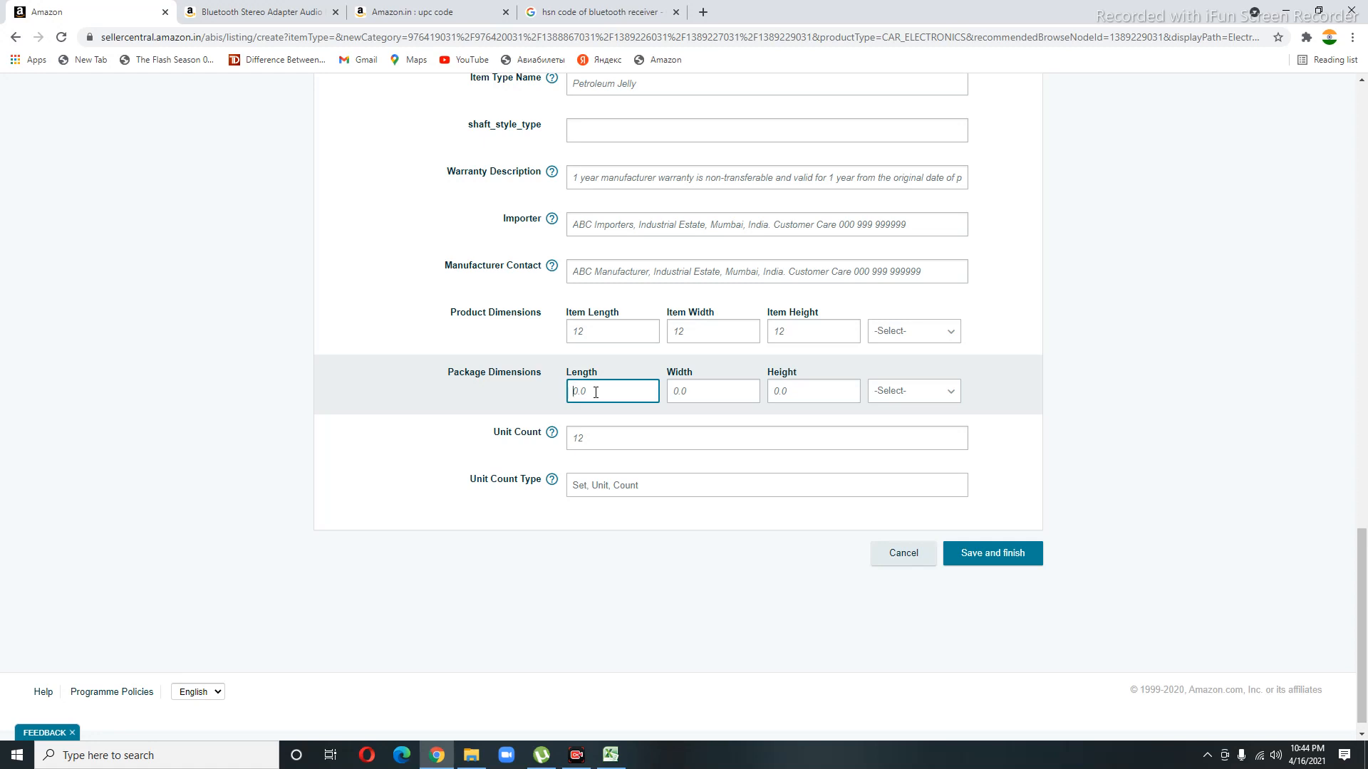
{"action": "type", "text": "15"}
{"action": "left_click", "coordinate": [714, 391]}
{"action": "type", "text": "10"}
{"action": "left_click", "coordinate": [839, 393]}
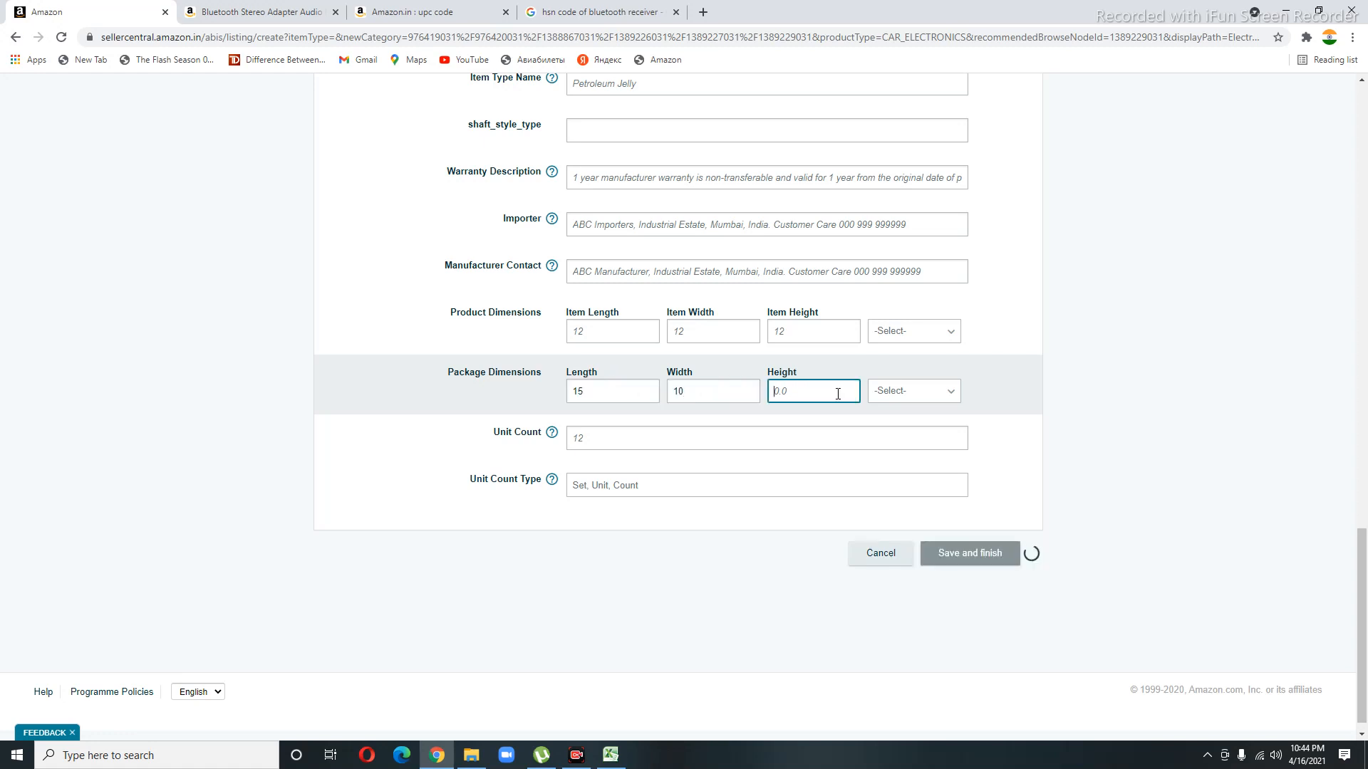
{"action": "type", "text": "2"}
{"action": "left_click", "coordinate": [909, 390]}
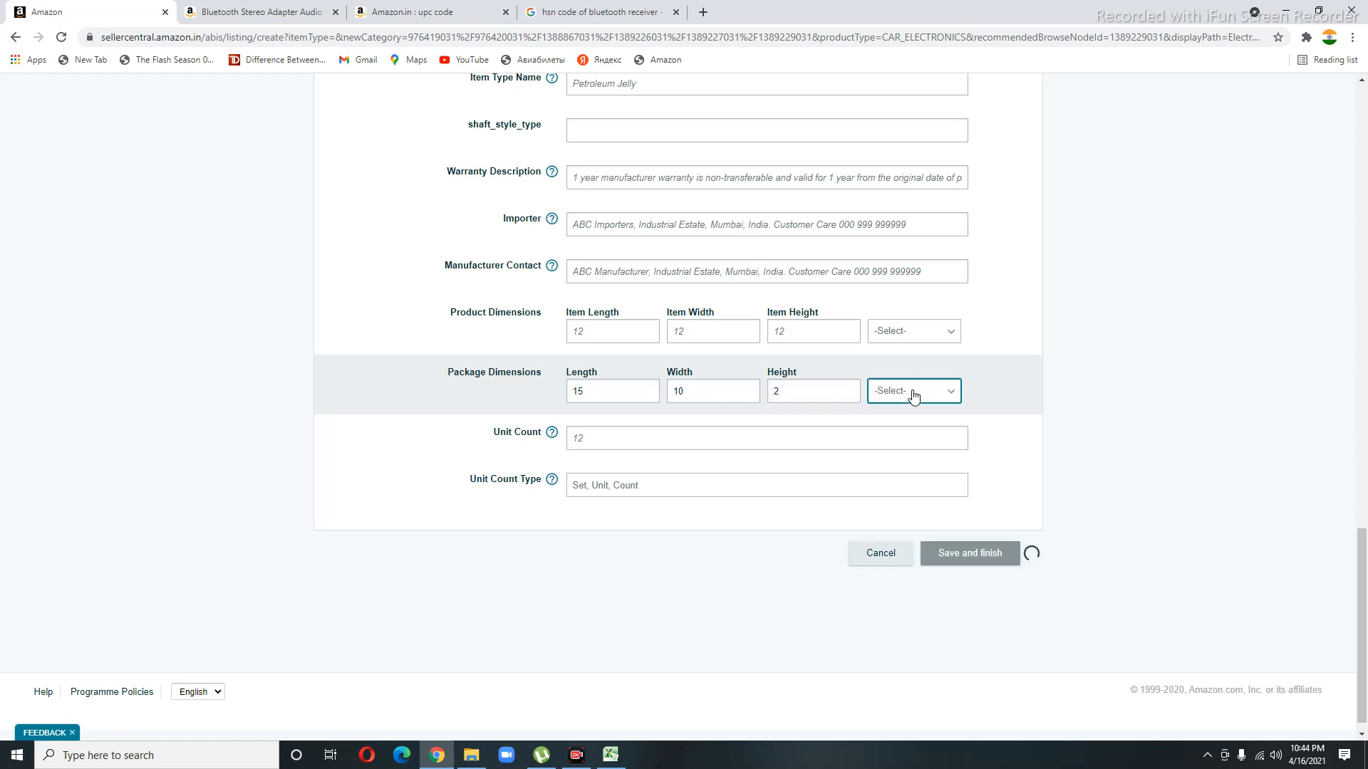
{"action": "scroll", "coordinate": [882, 613], "scroll_direction": "down", "scroll_amount": 3}
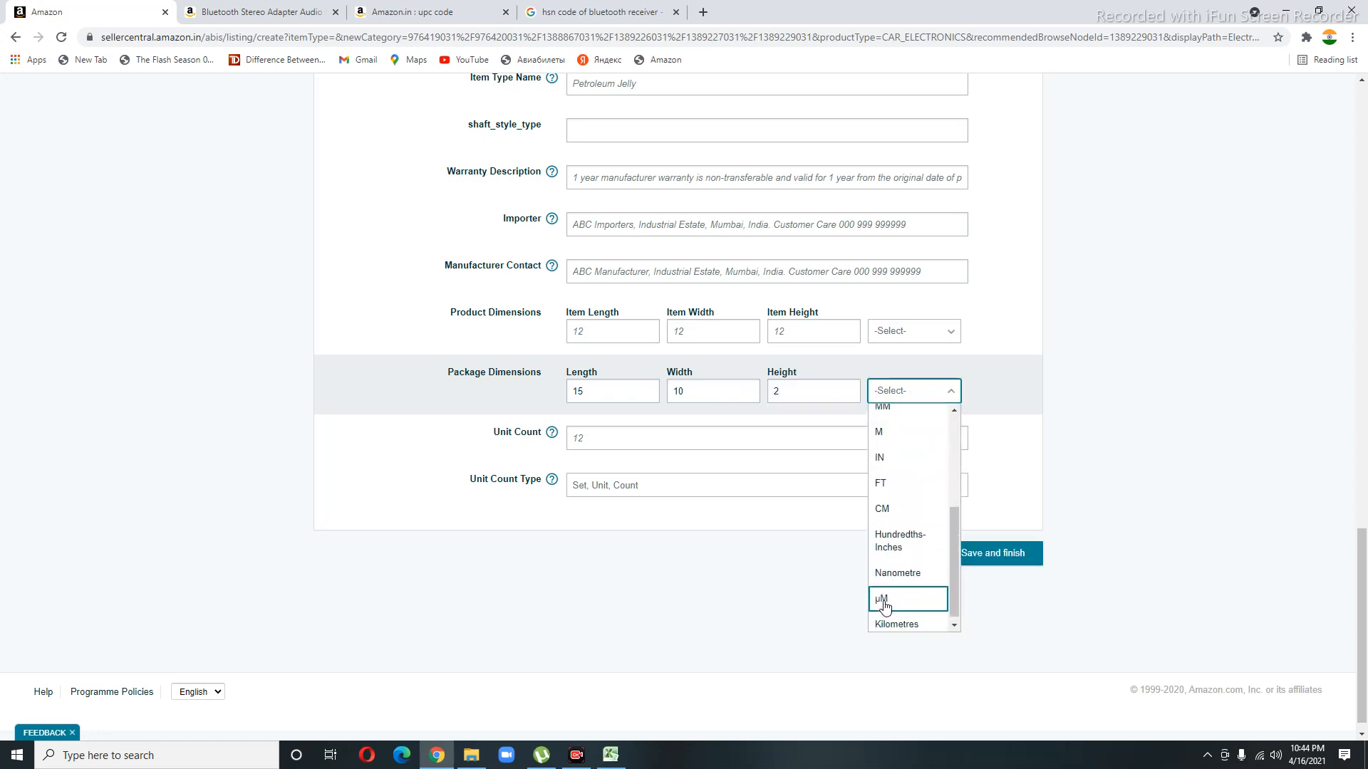
{"action": "left_click", "coordinate": [889, 511]}
Review the listing's entries from Vital Info through Offer, Images, Description and Keywords before submitting.
{"action": "scroll", "coordinate": [1187, 554], "scroll_direction": "up", "scroll_amount": 3}
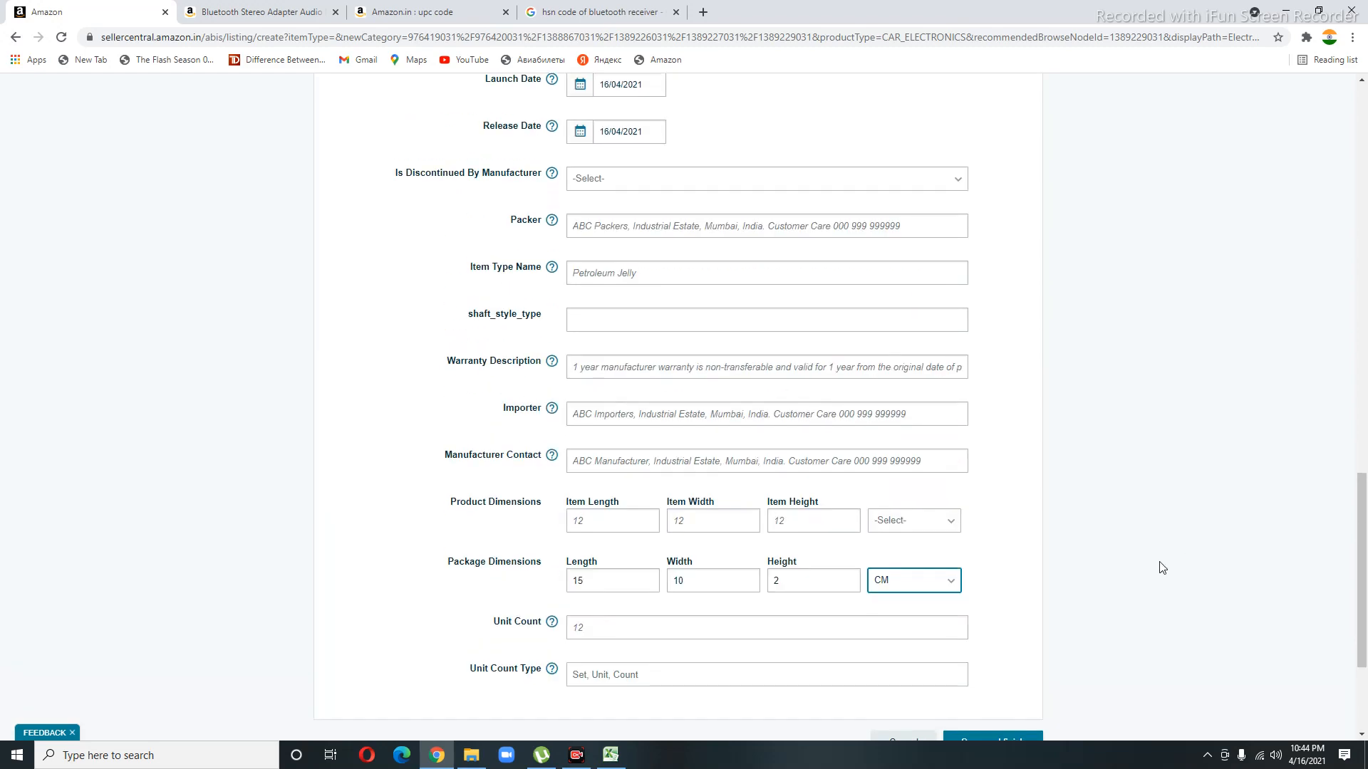
{"action": "scroll", "coordinate": [671, 510], "scroll_direction": "up", "scroll_amount": 15}
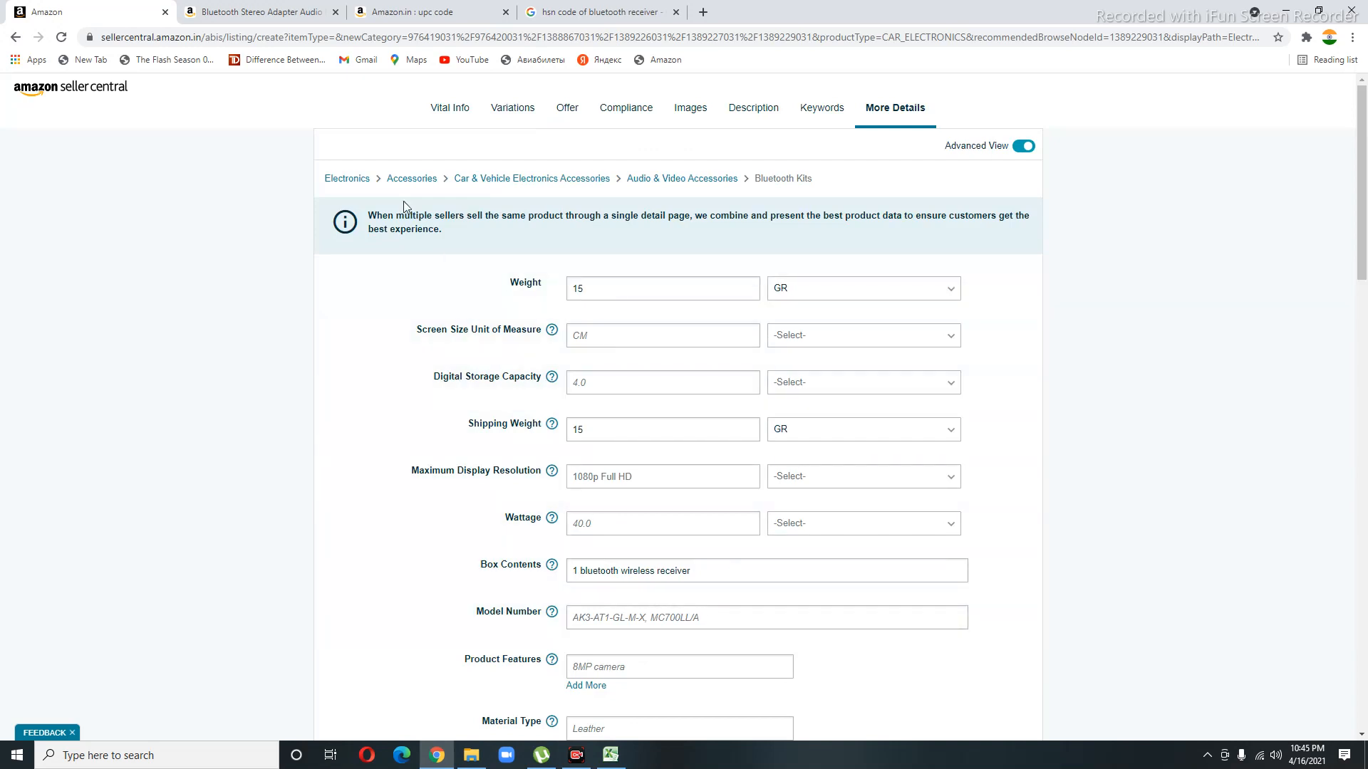
{"action": "left_click", "coordinate": [450, 112]}
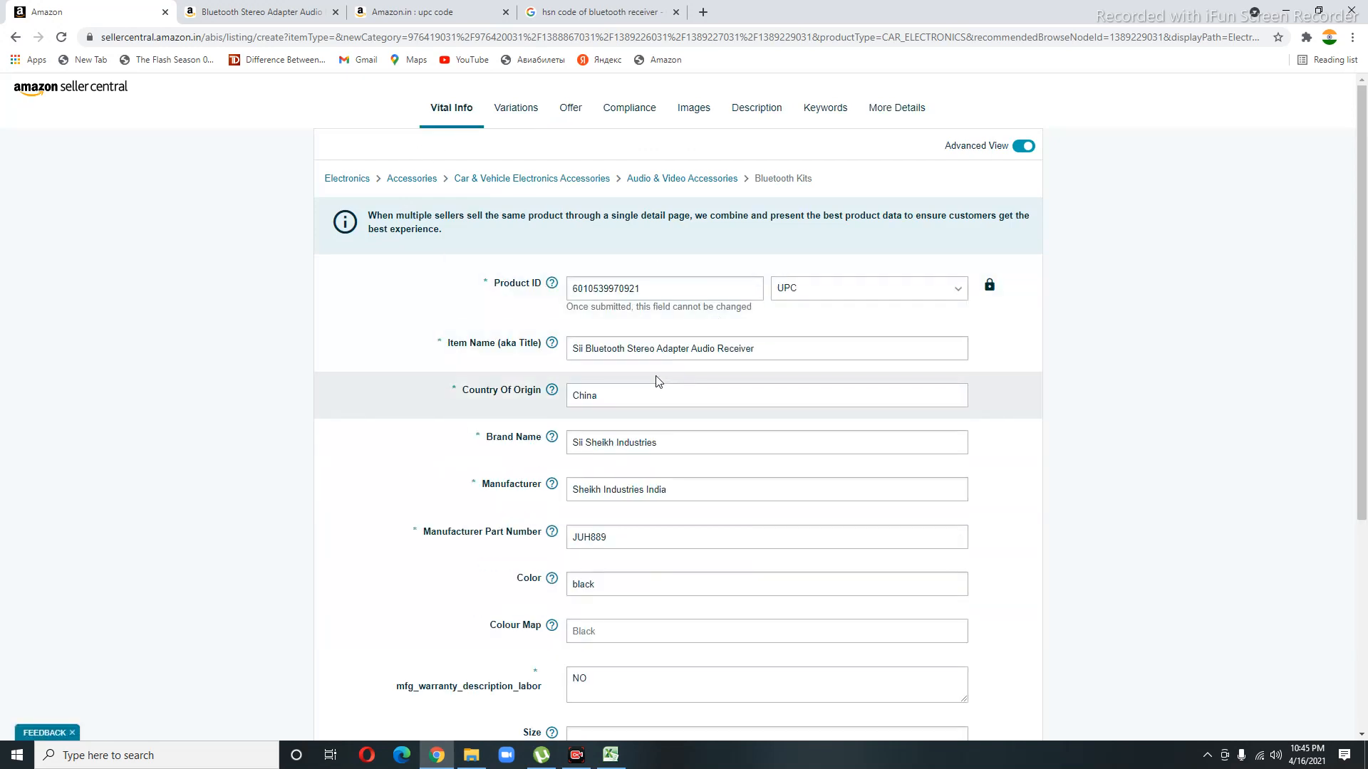
{"action": "scroll", "coordinate": [798, 402], "scroll_direction": "down", "scroll_amount": 3}
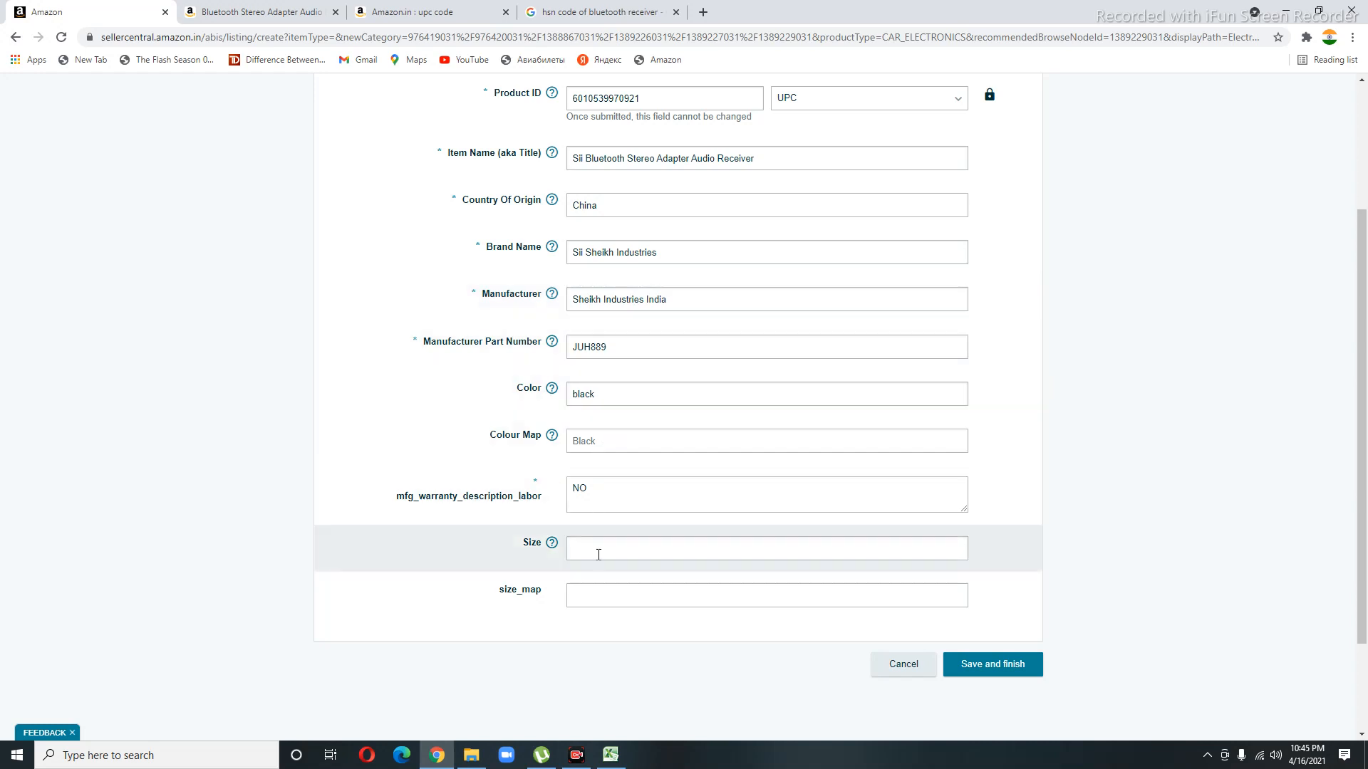
{"action": "scroll", "coordinate": [632, 389], "scroll_direction": "up", "scroll_amount": 3}
{"action": "left_click", "coordinate": [518, 111]}
{"action": "left_click", "coordinate": [574, 111]}
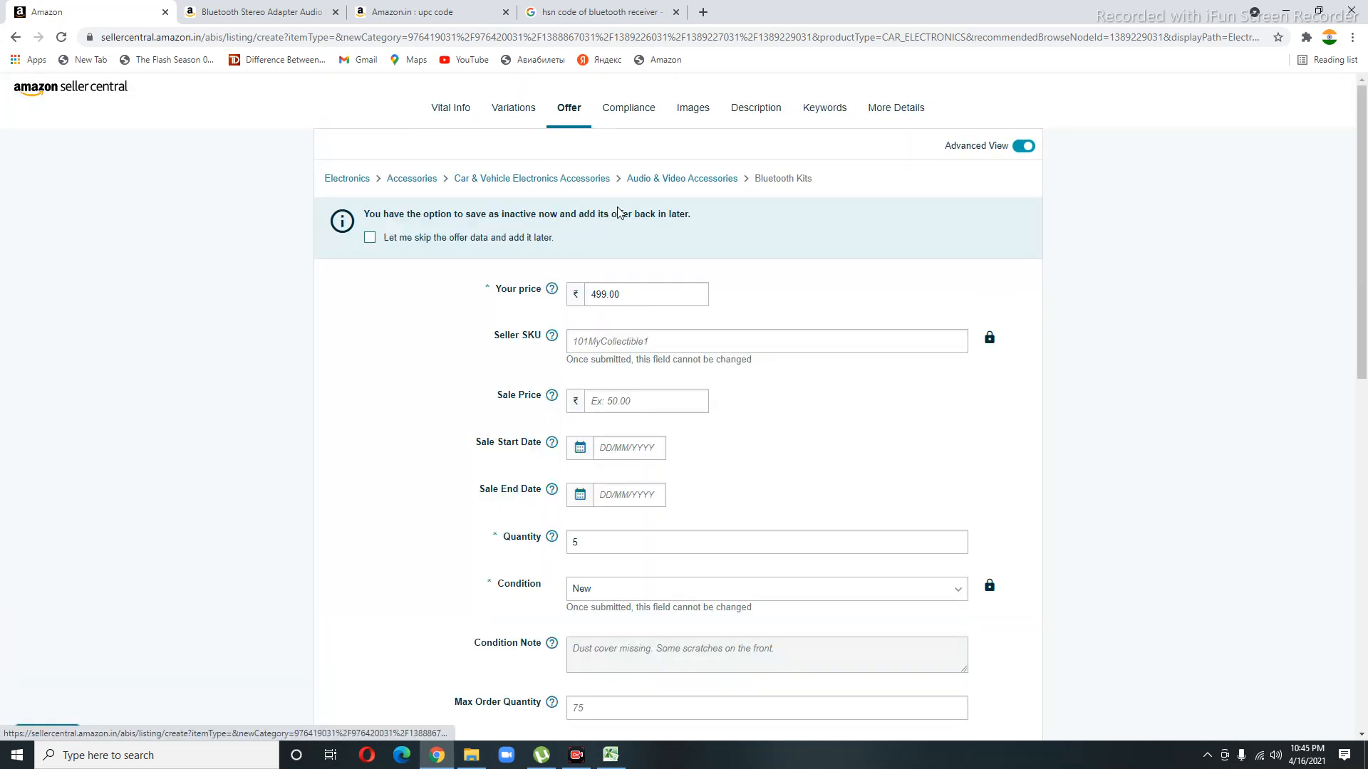
{"action": "left_click", "coordinate": [638, 112]}
{"action": "left_click", "coordinate": [708, 117]}
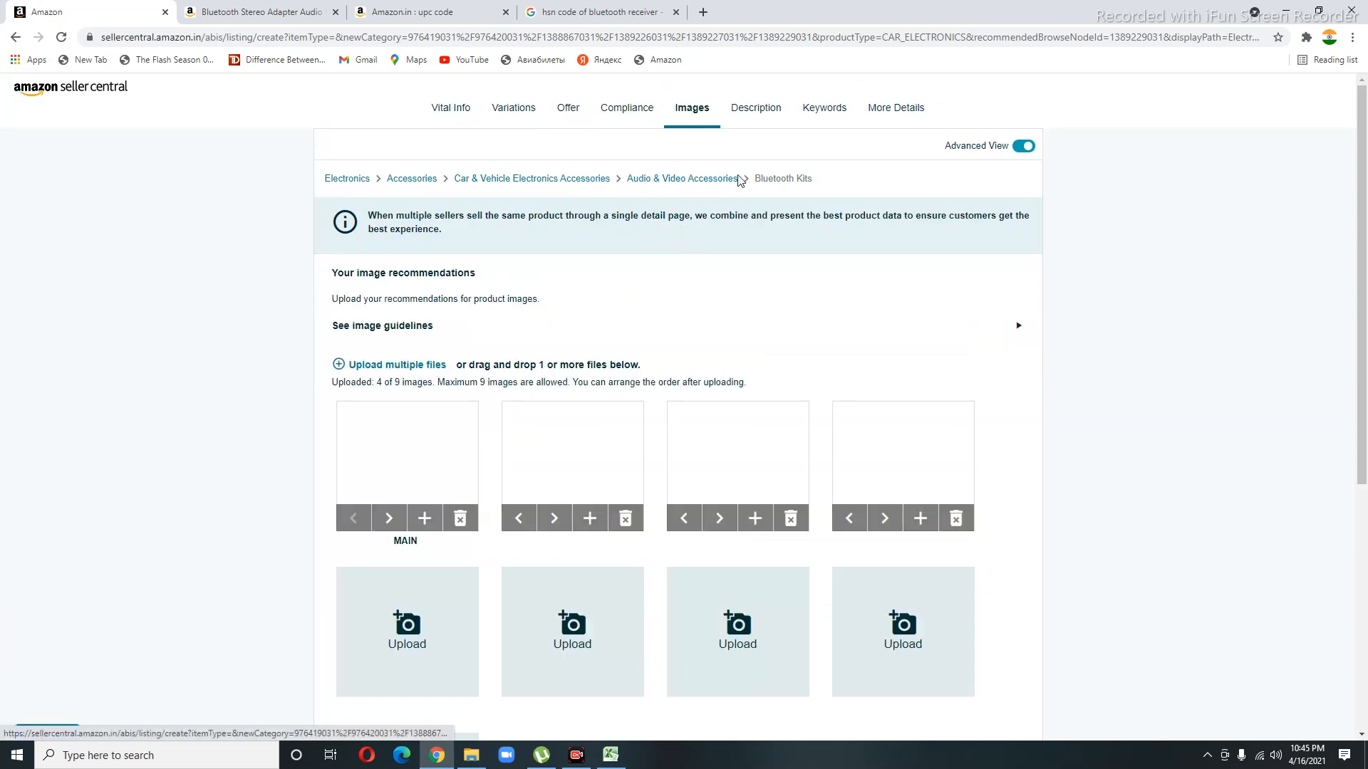
{"action": "left_click", "coordinate": [759, 110]}
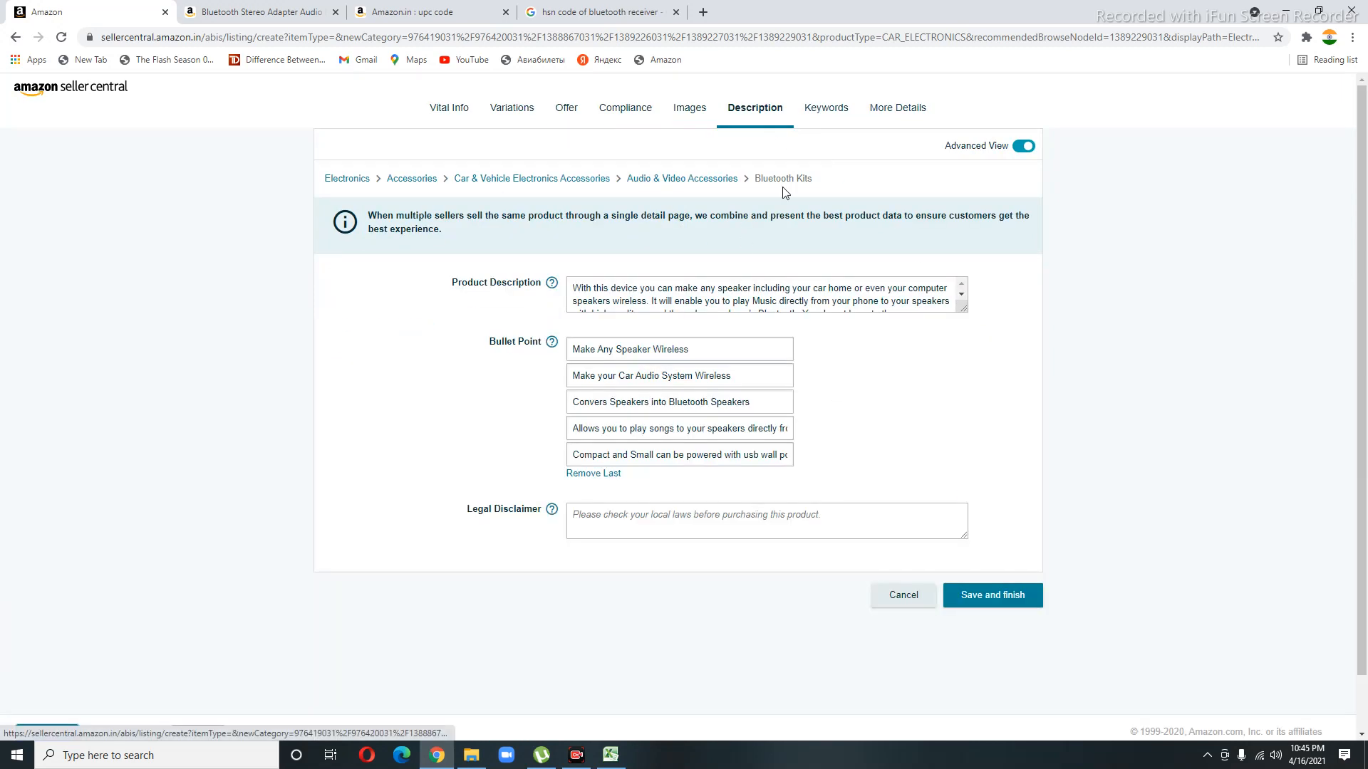
{"action": "left_click", "coordinate": [826, 113]}
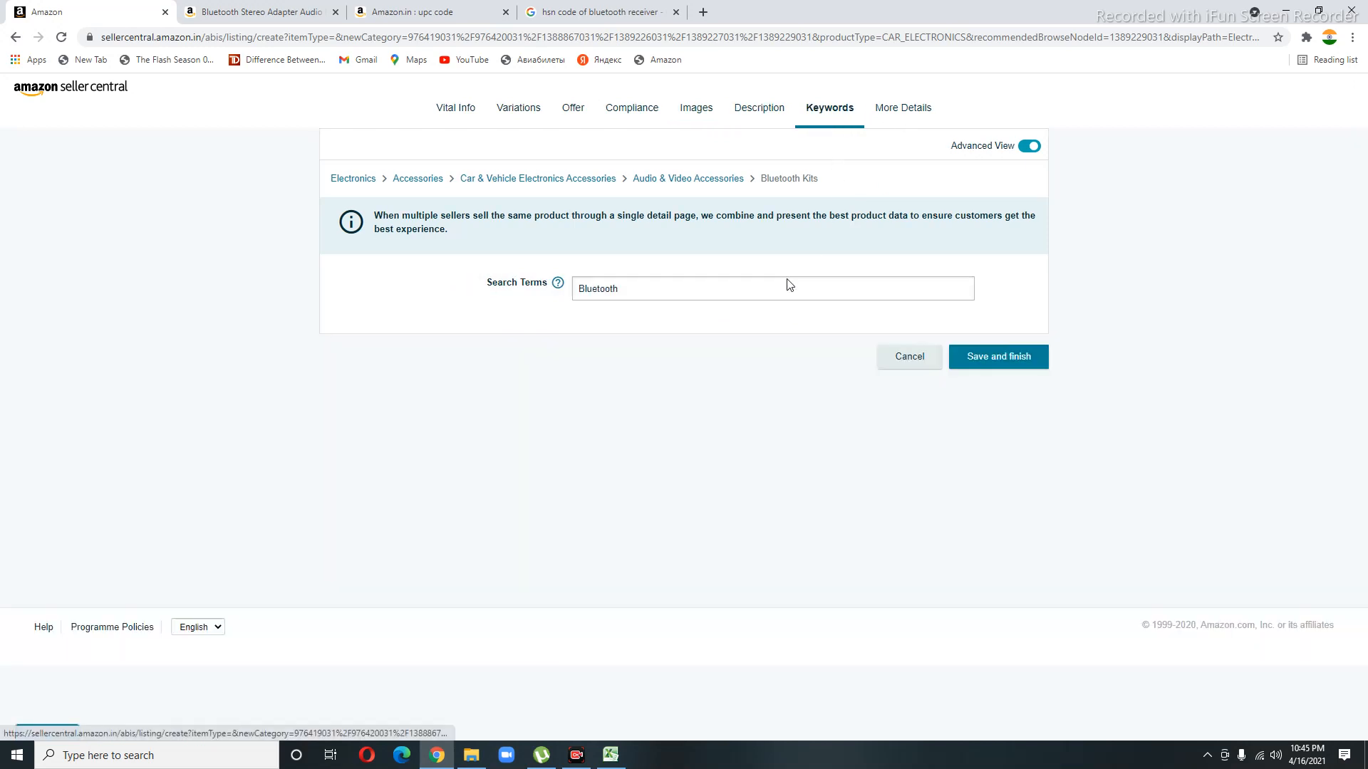
Check the More Details entries down to the package dimensions, and save and finish the listing.
{"action": "left_click", "coordinate": [898, 110]}
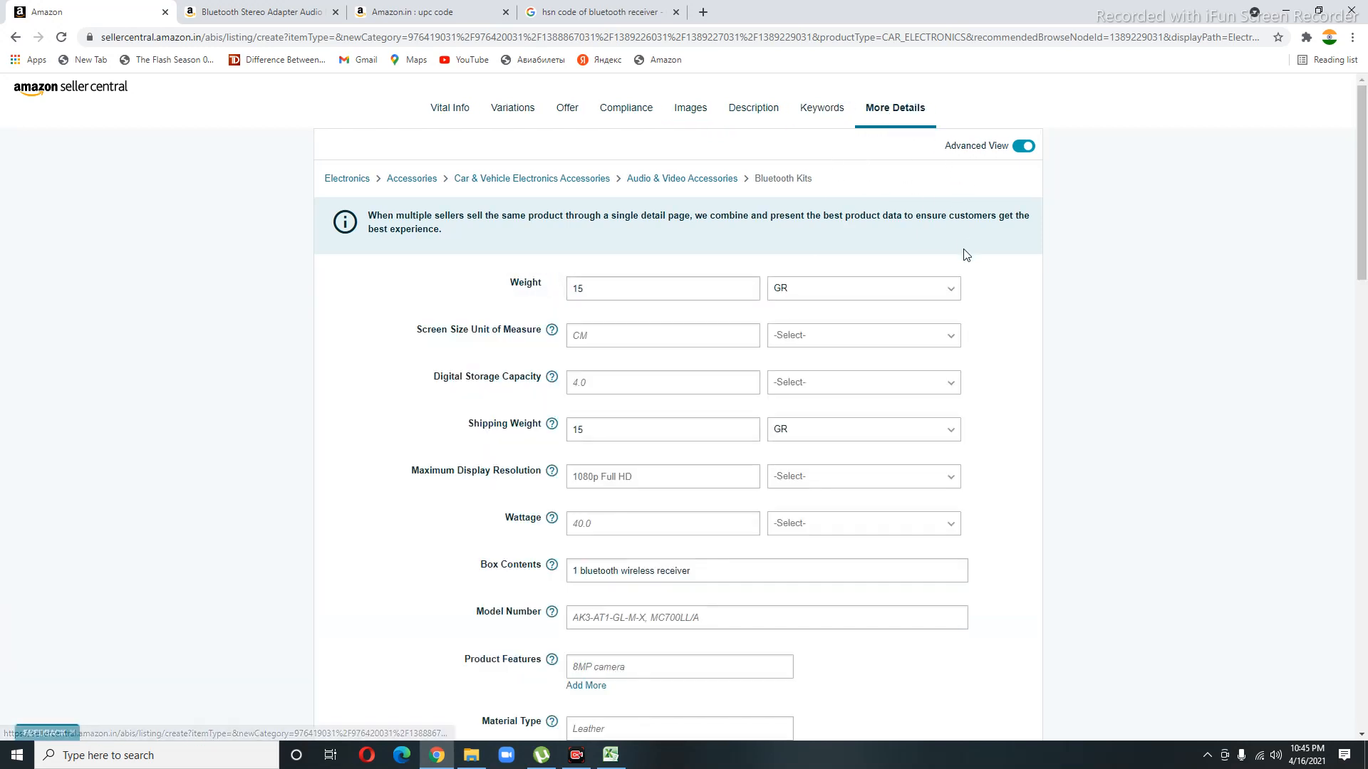
{"action": "scroll", "coordinate": [976, 299], "scroll_direction": "down", "scroll_amount": 15}
{"action": "scroll", "coordinate": [985, 330], "scroll_direction": "down", "scroll_amount": 8}
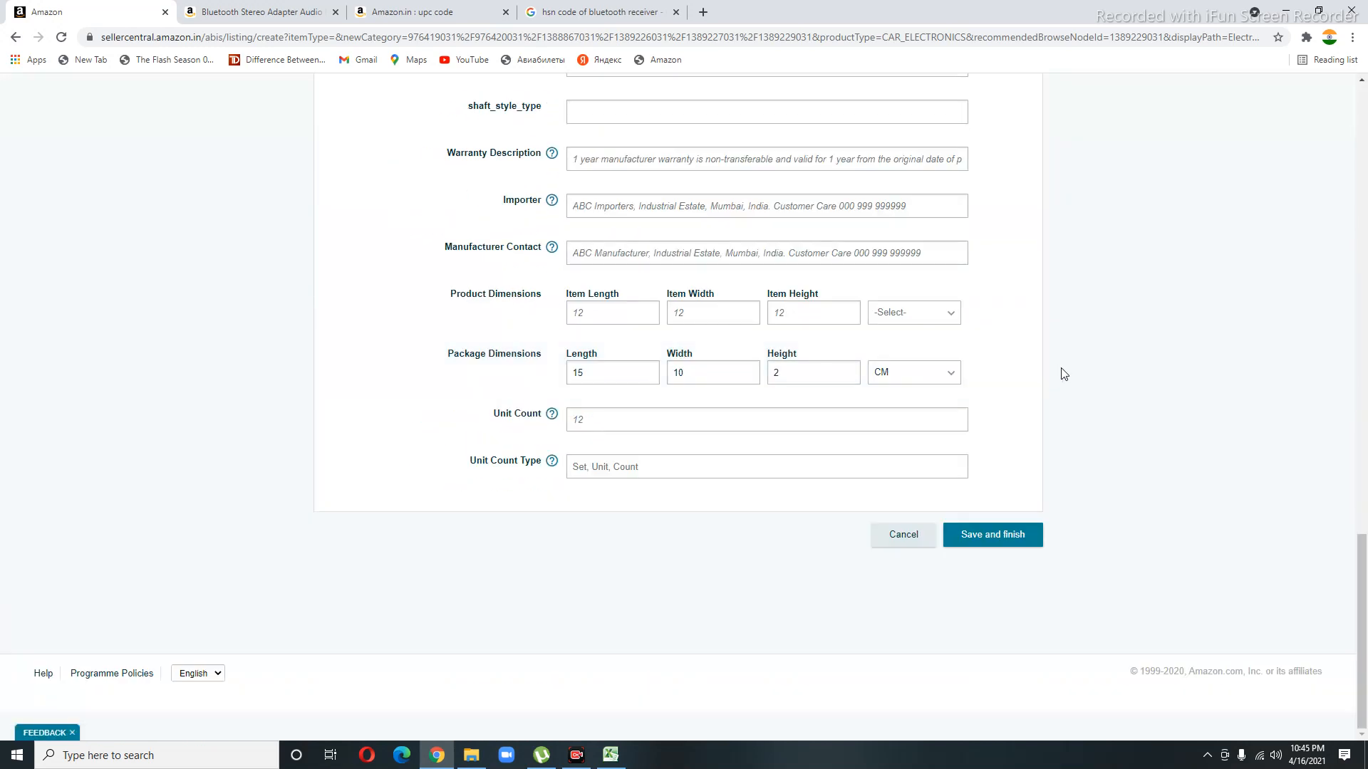
{"action": "left_click", "coordinate": [985, 545]}
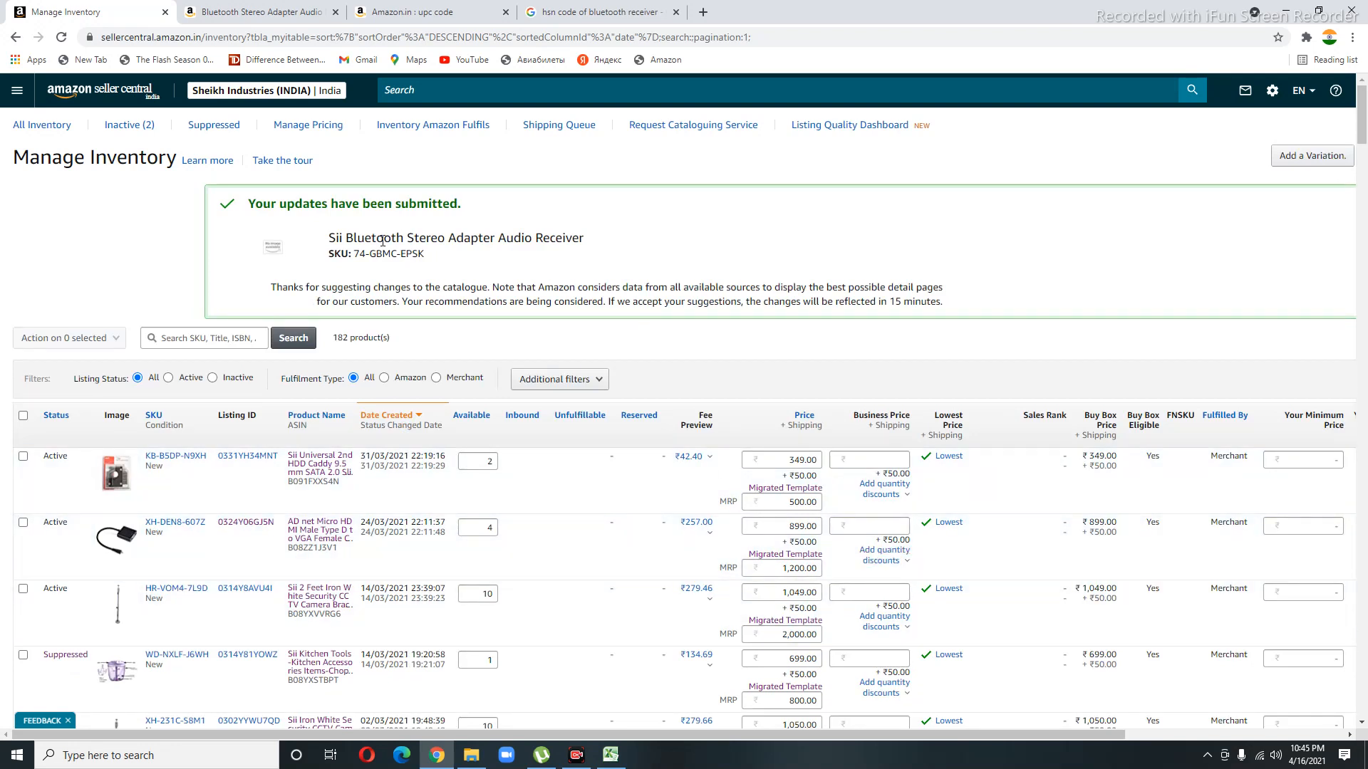
Switch to the Gmail inbox in a new browser tab.
{"action": "left_click", "coordinate": [703, 12]}
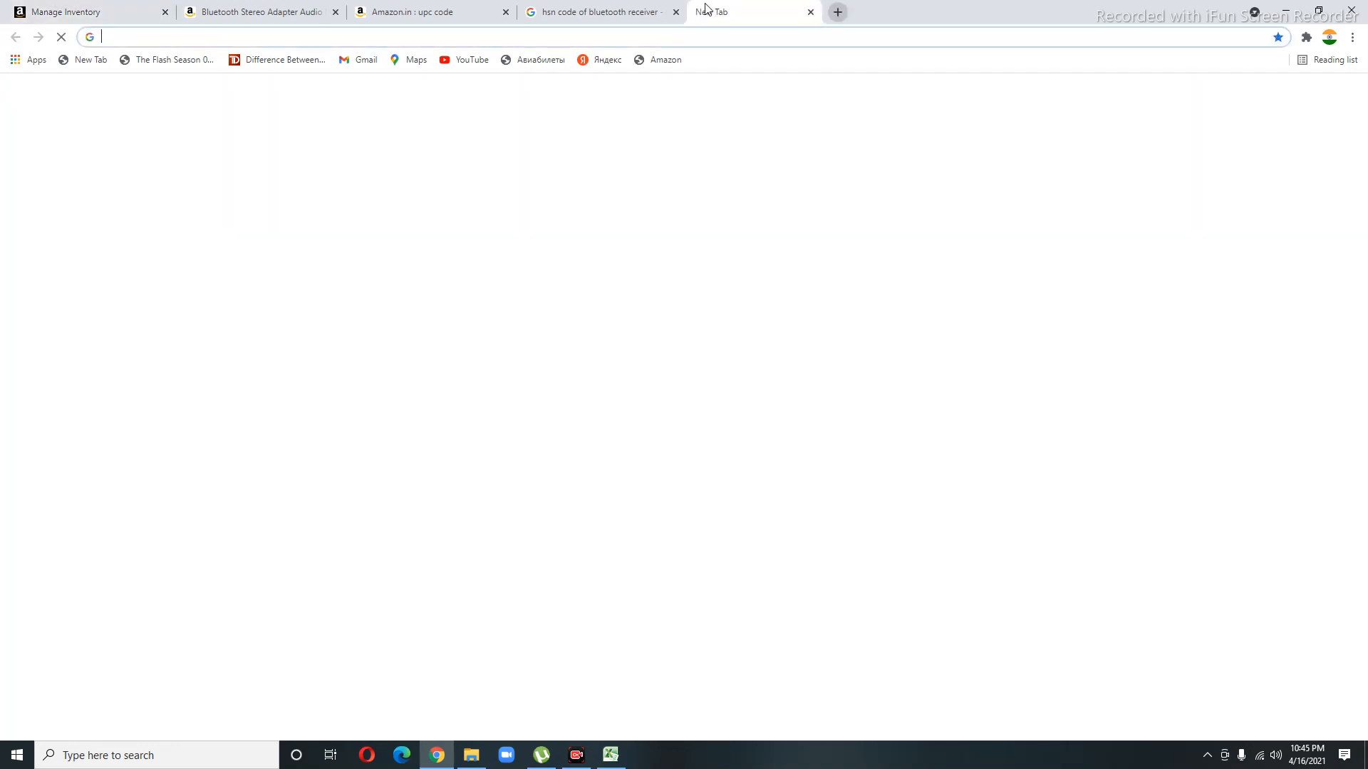
{"action": "left_click", "coordinate": [366, 60]}
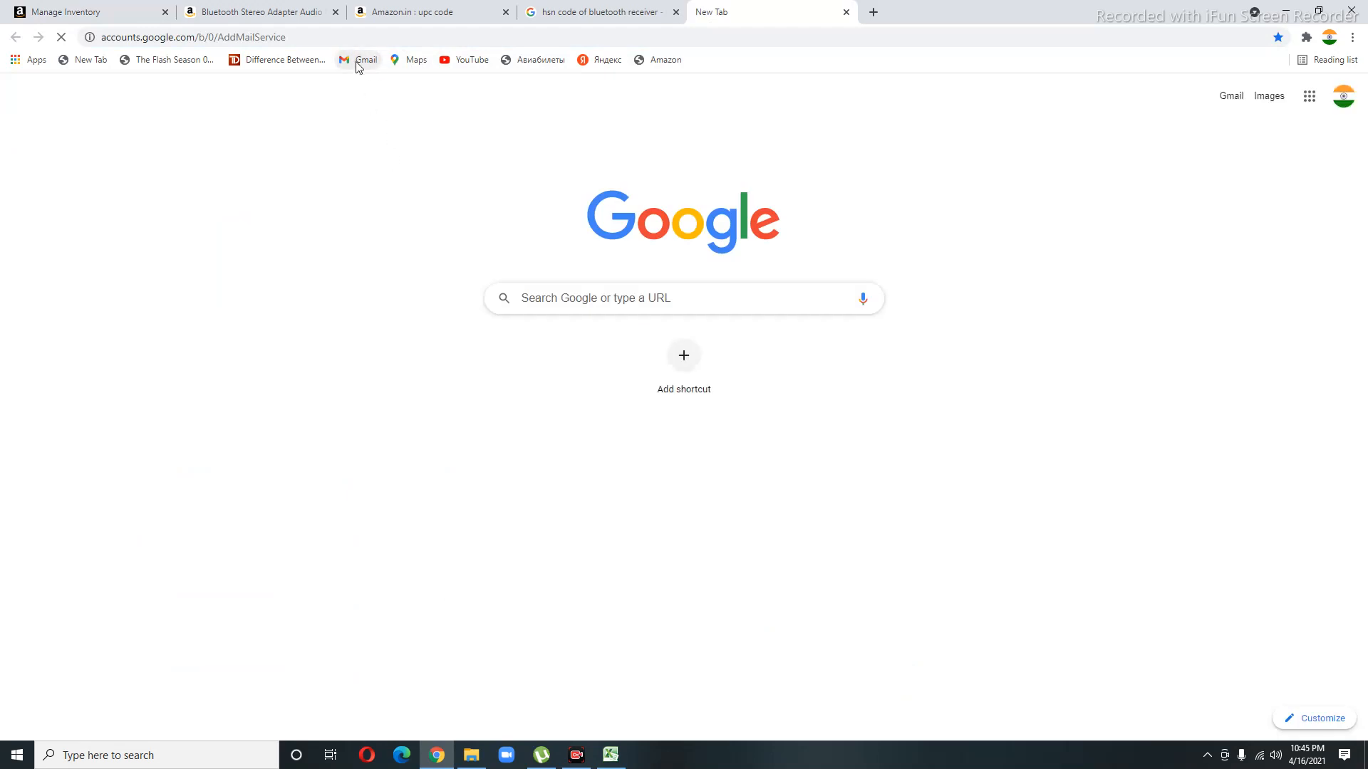
{"action": "left_click", "coordinate": [349, 41]}
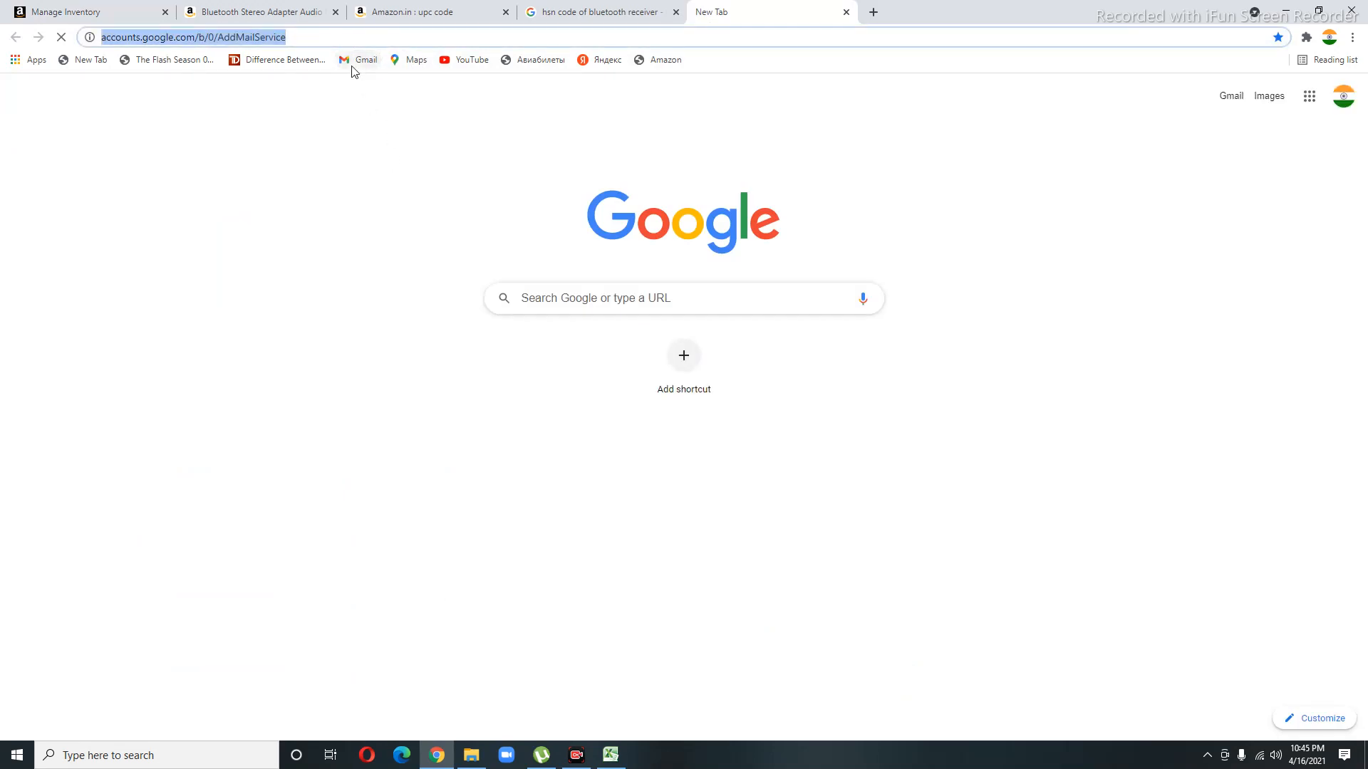
{"action": "type", "text": "gmail"}
{"action": "left_click", "coordinate": [352, 66]}
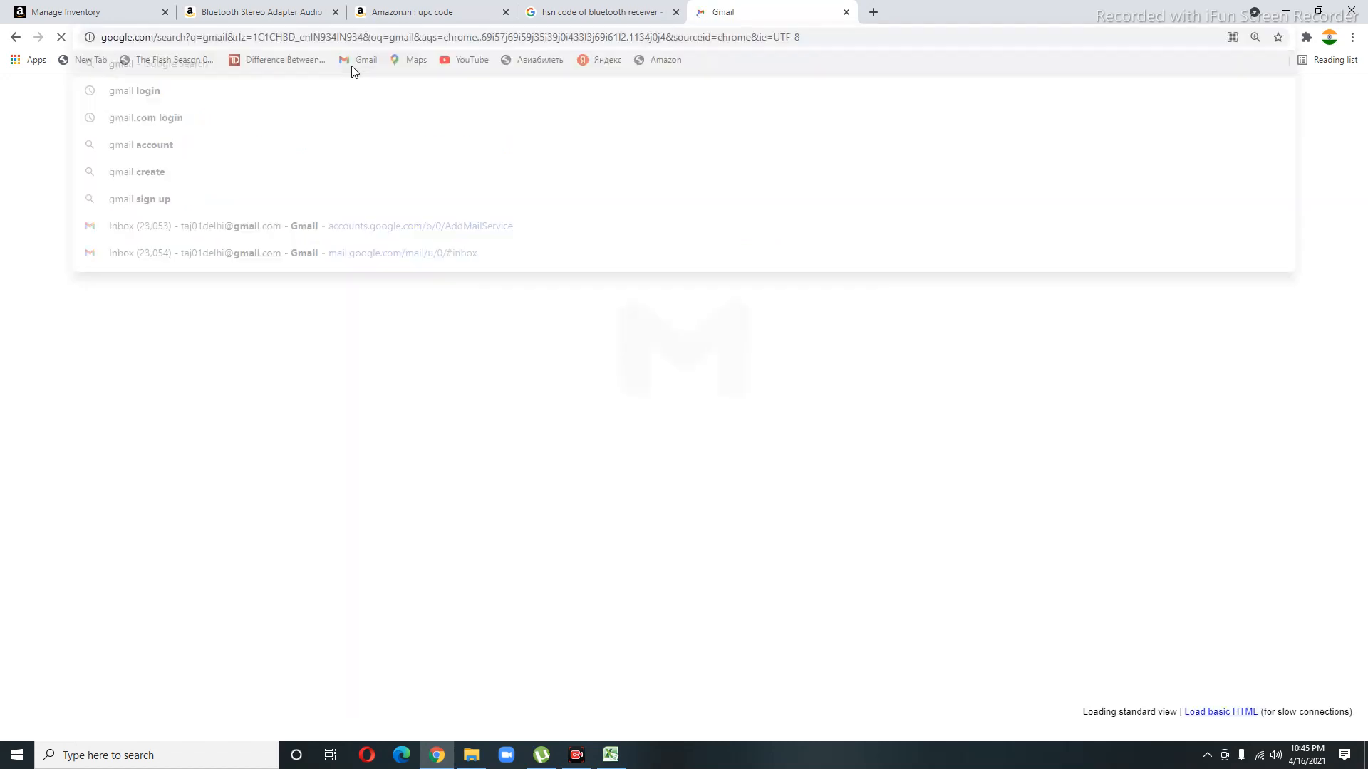
{"action": "left_click", "coordinate": [181, 239]}
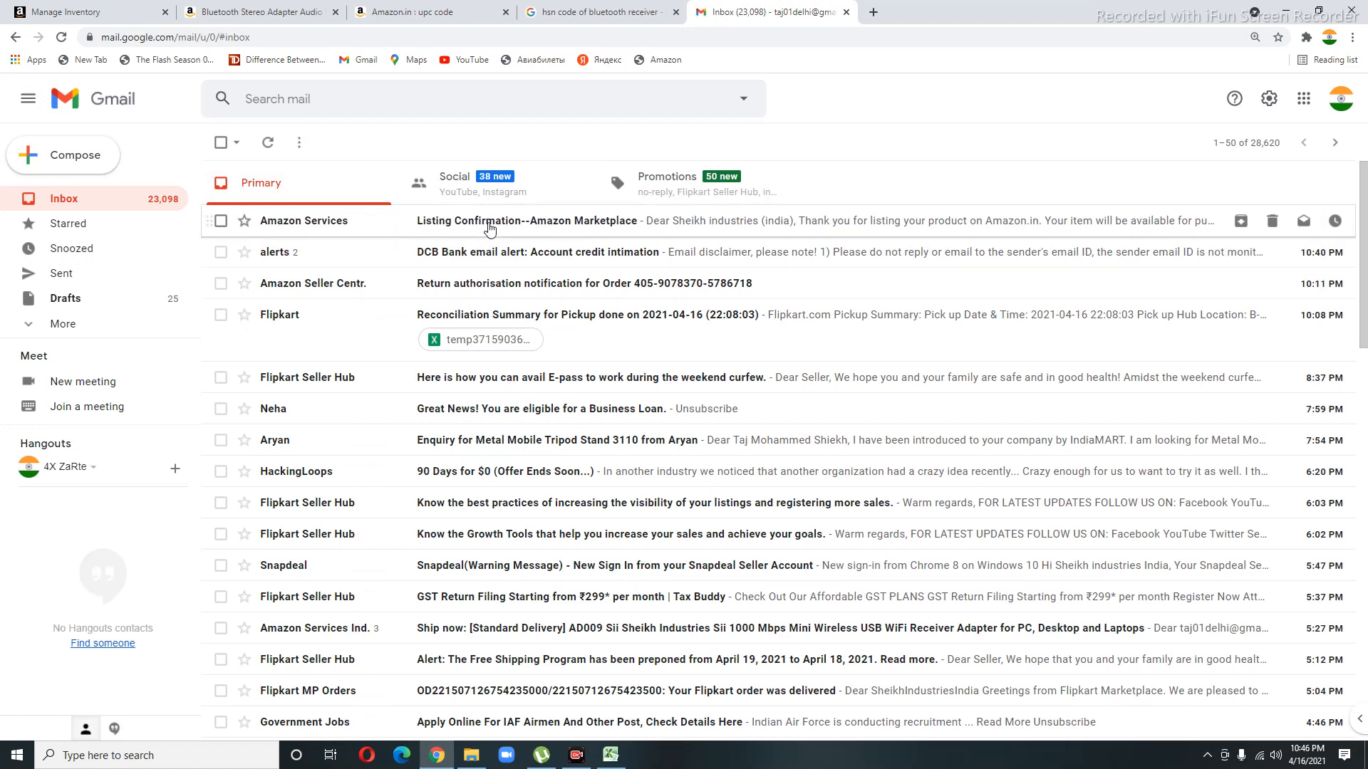
Read the "Listing Confirmation--Amazon Marketplace" email from Amazon Services, and close the Gmail page.
{"action": "left_click", "coordinate": [489, 228]}
{"action": "scroll", "coordinate": [783, 399], "scroll_direction": "down", "scroll_amount": 8}
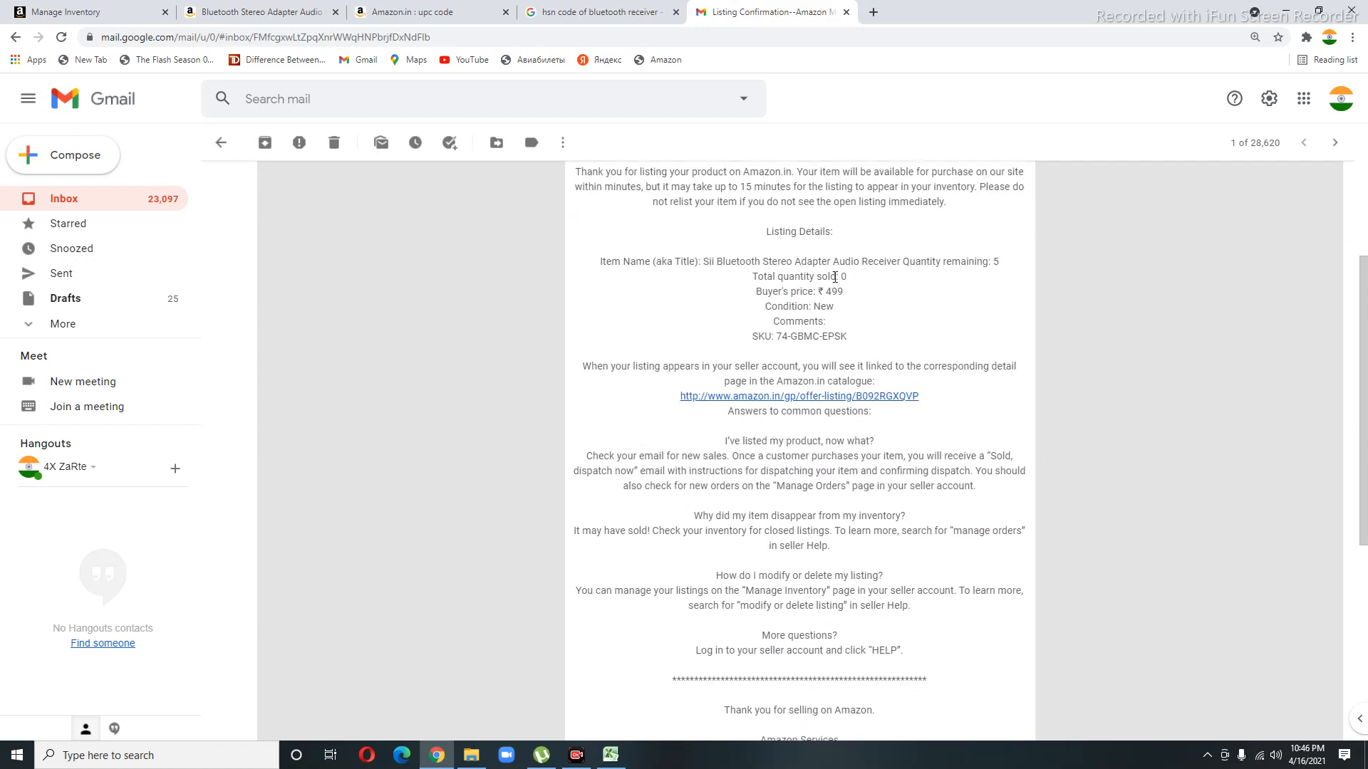
{"action": "scroll", "coordinate": [782, 399], "scroll_direction": "up", "scroll_amount": 5}
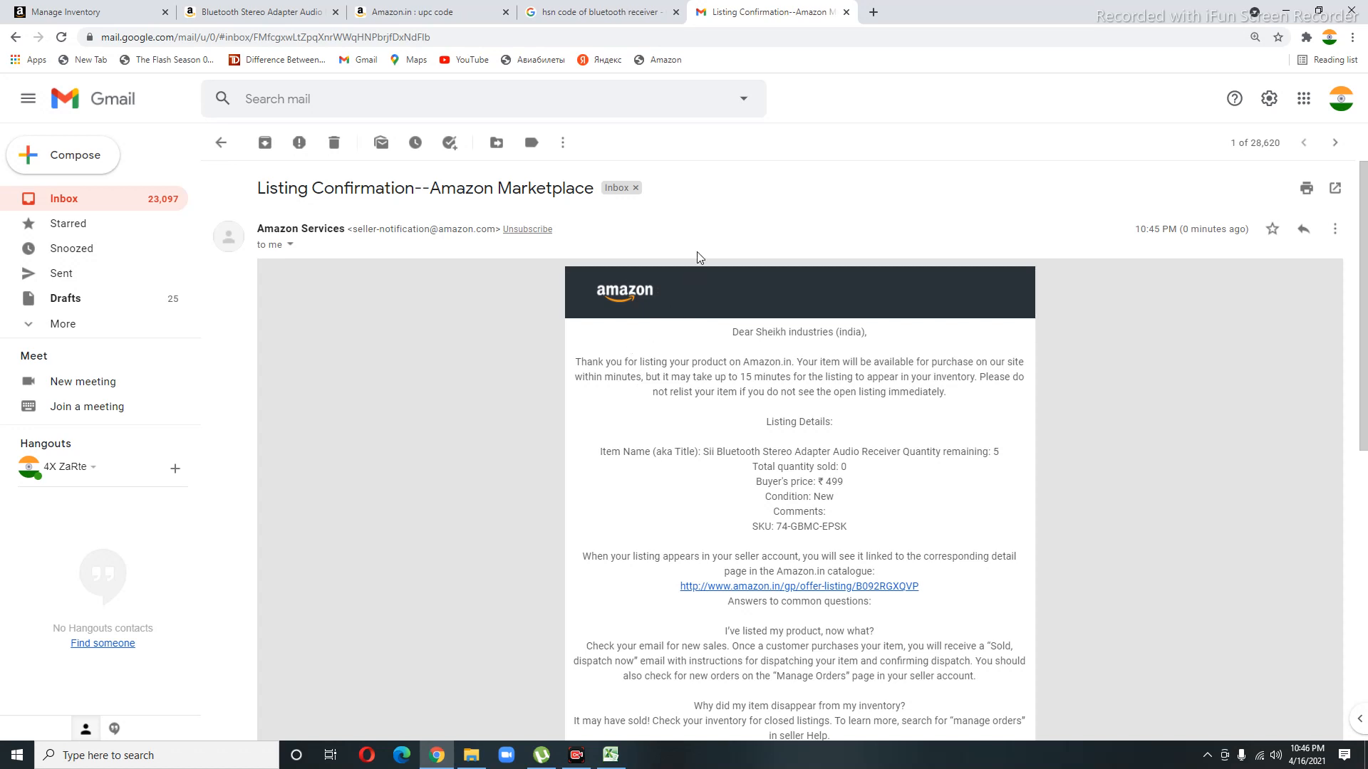
{"action": "left_click", "coordinate": [846, 12]}
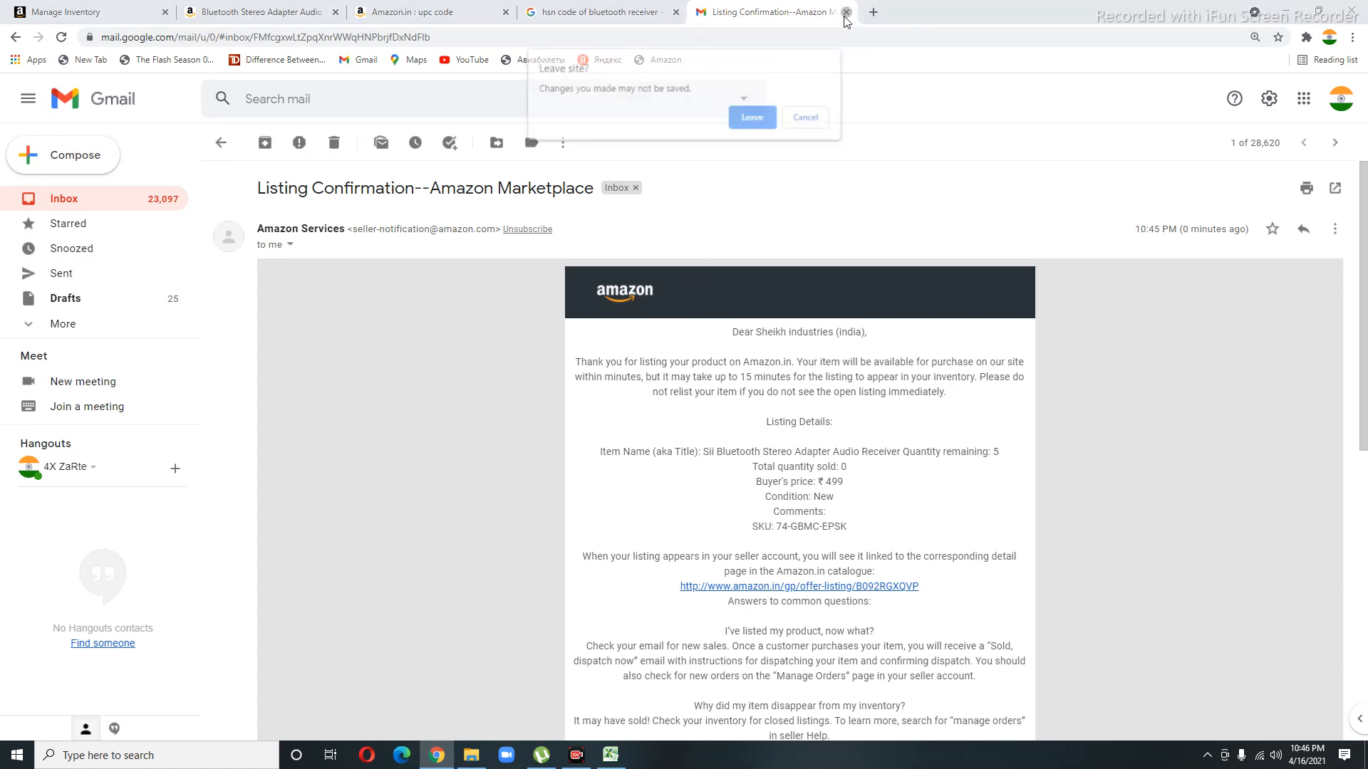
{"action": "left_click", "coordinate": [764, 117]}
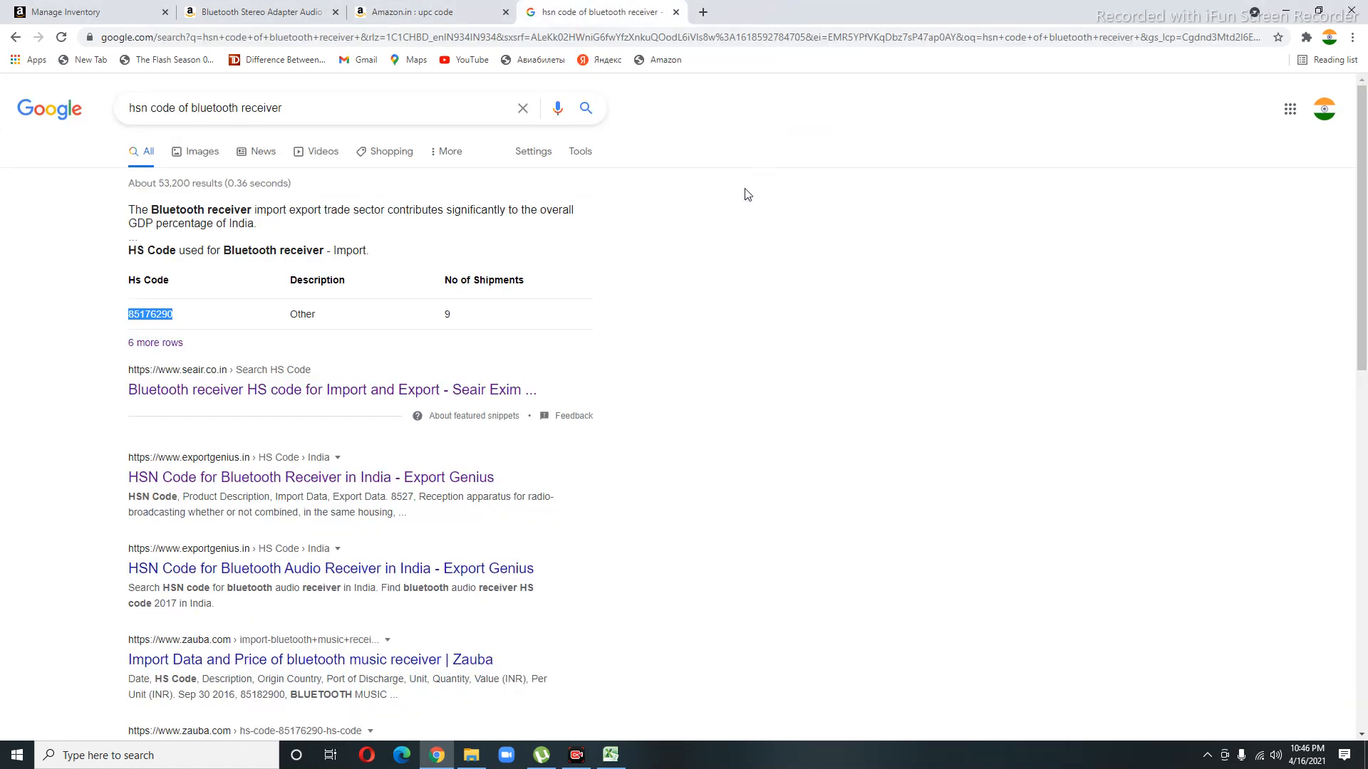